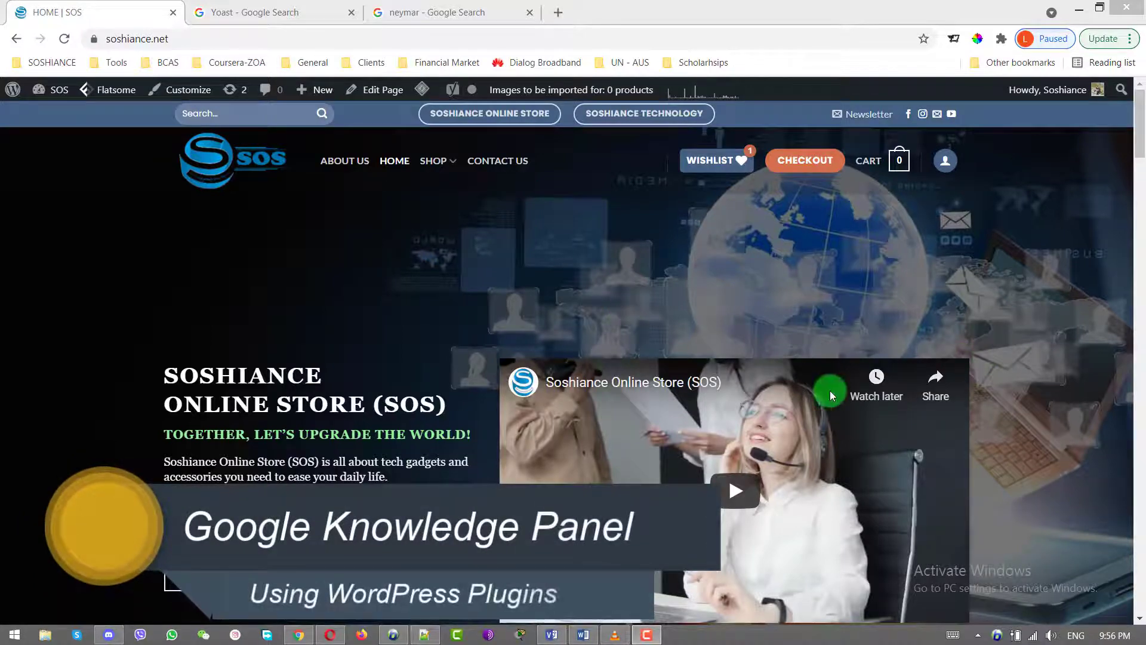
Switch to the Yoast search results and dismiss the query suggestions
scroll(1059, 289, "down", 10)
scroll(1059, 289, "up", 10)
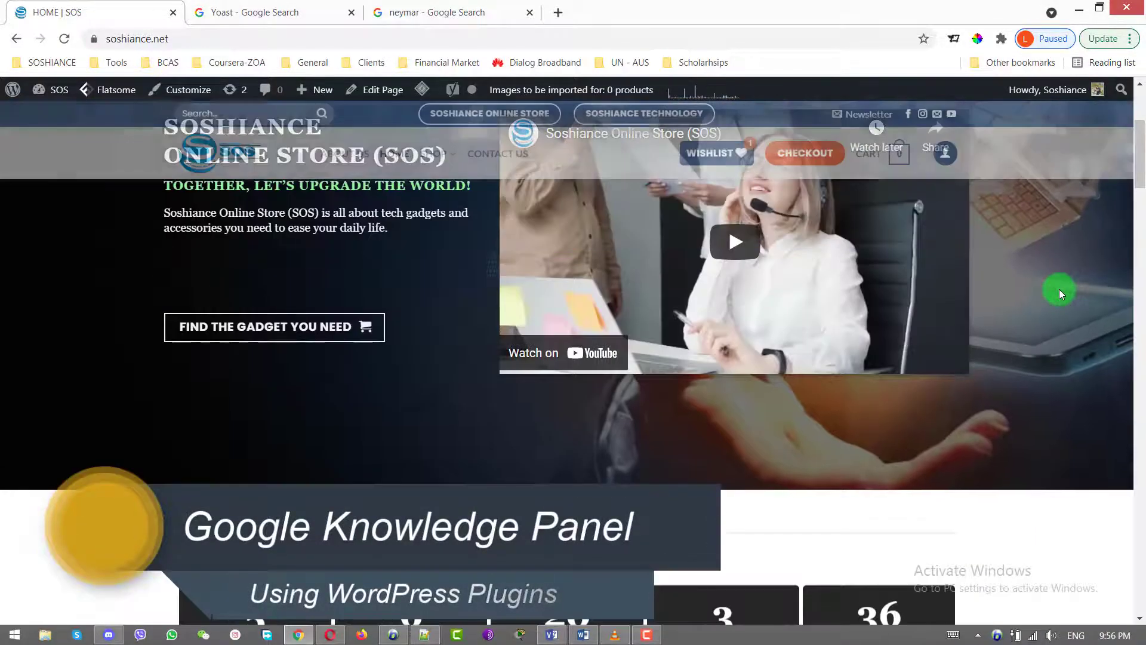
left_click(255, 9)
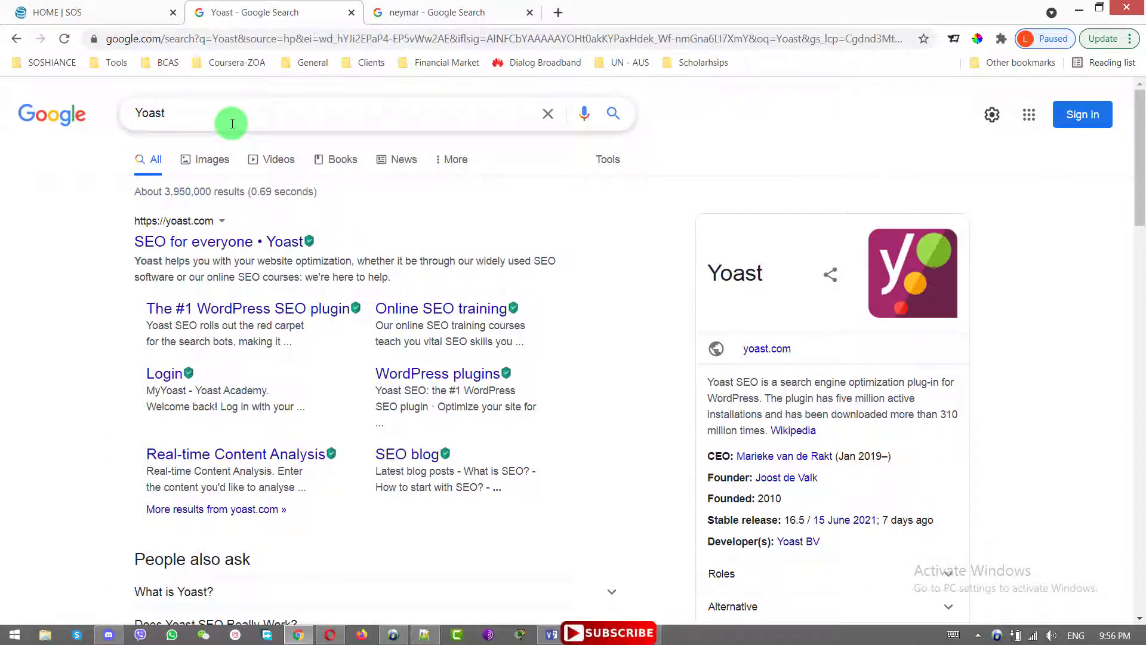
left_click(233, 124)
left_click(1045, 315)
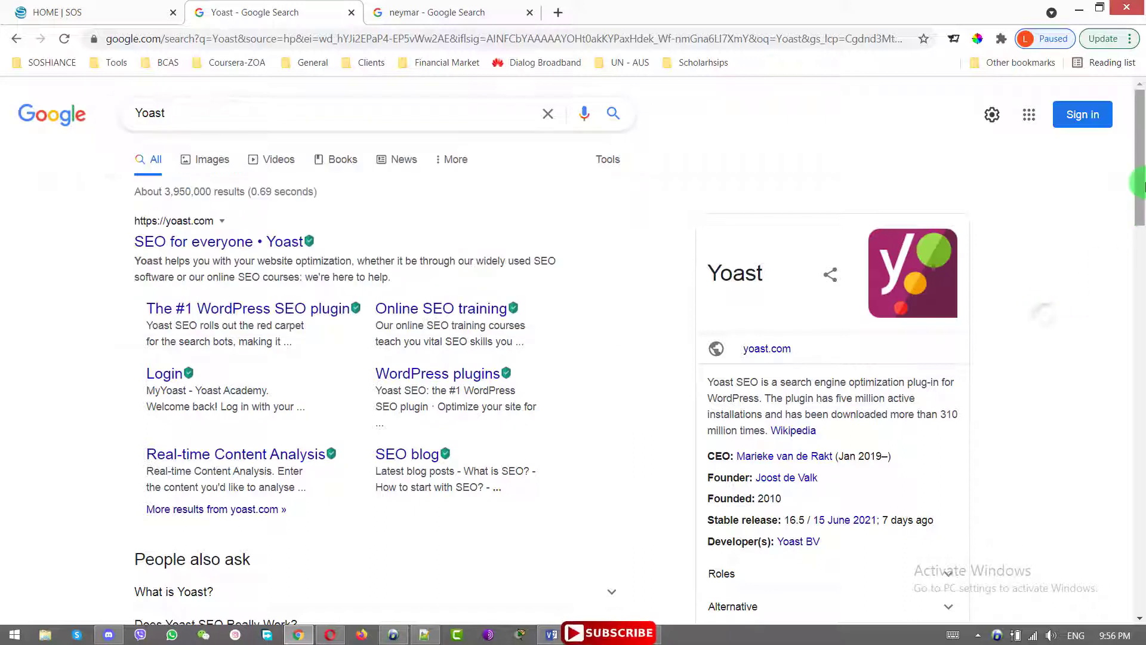
Highlight the Yoast knowledge panel's description with its CEO, founder and developer facts
left_click_drag(1141, 186, 1141, 222)
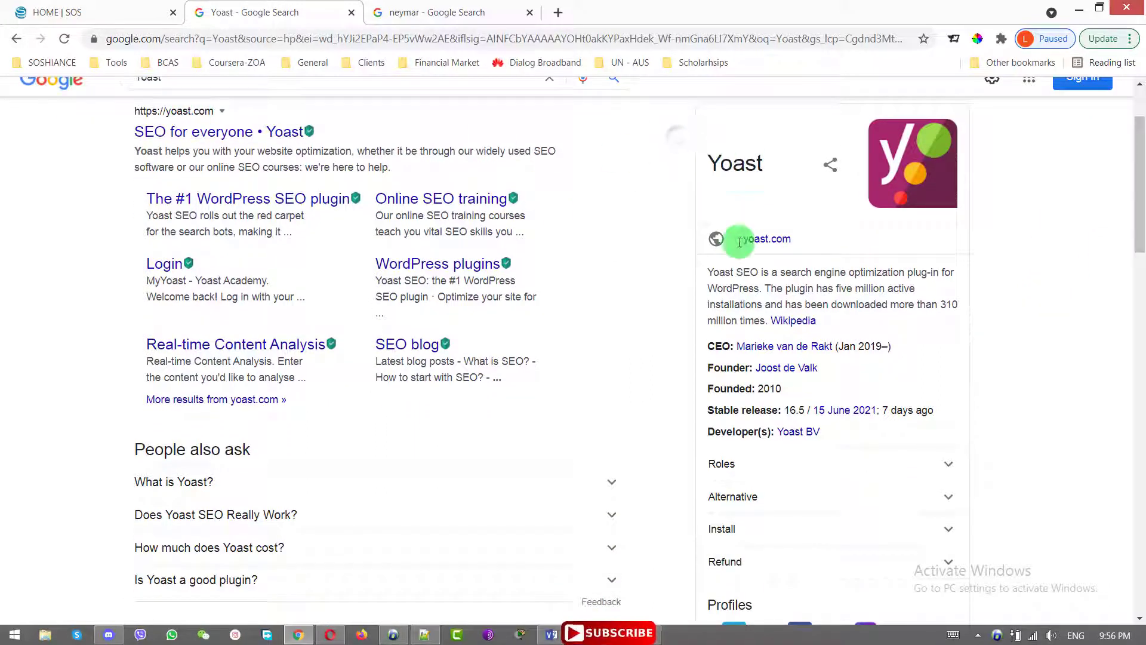
left_click_drag(739, 242, 880, 461)
left_click(1092, 479)
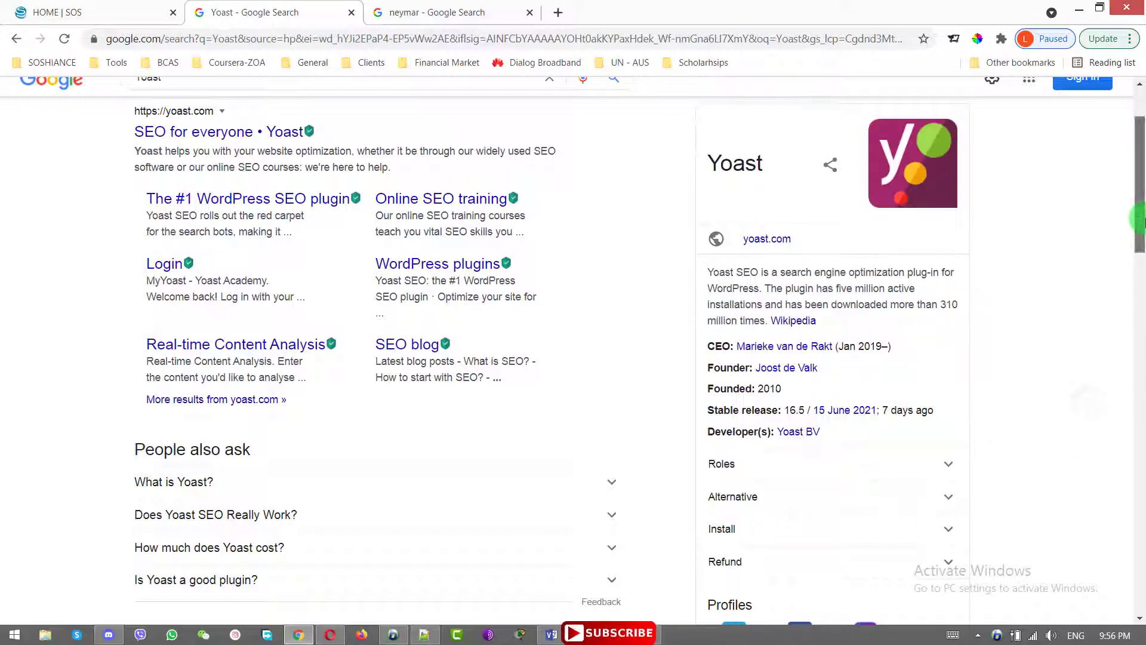
left_click_drag(1140, 221, 1138, 248)
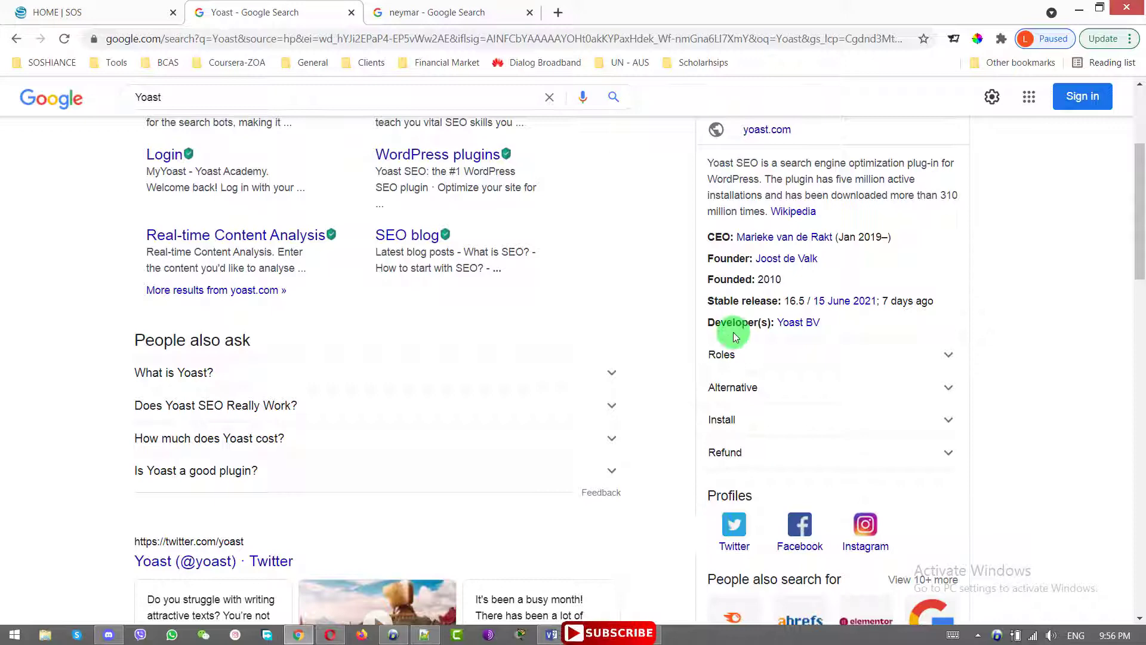
left_click_drag(707, 156, 878, 324)
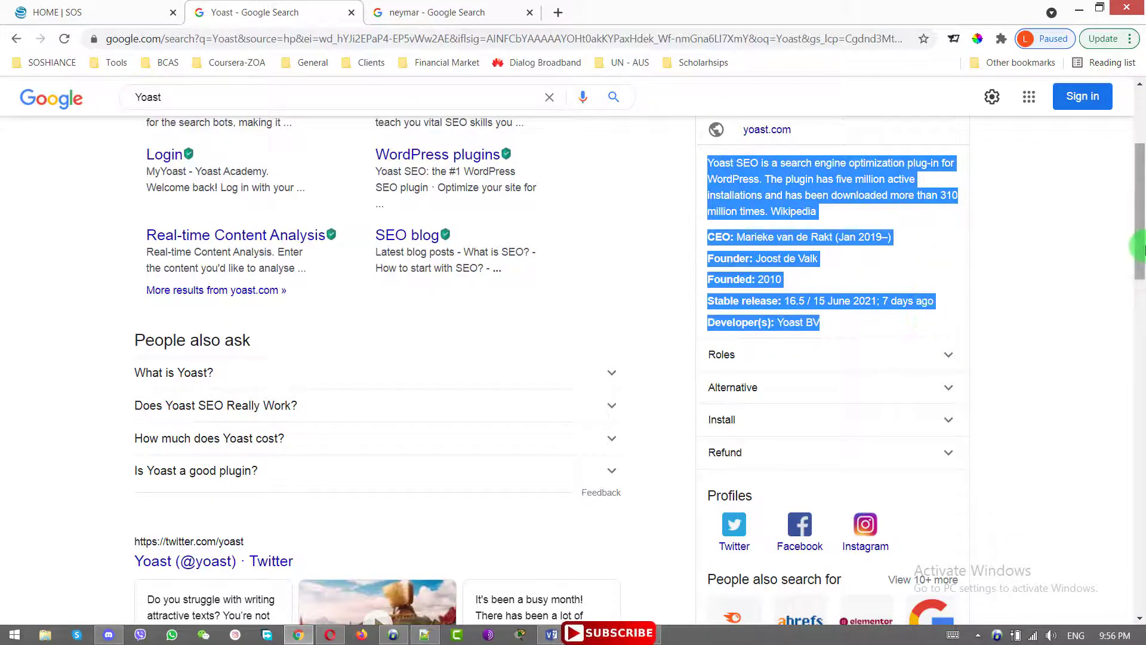
left_click_drag(1140, 248, 1140, 194)
left_click(711, 157)
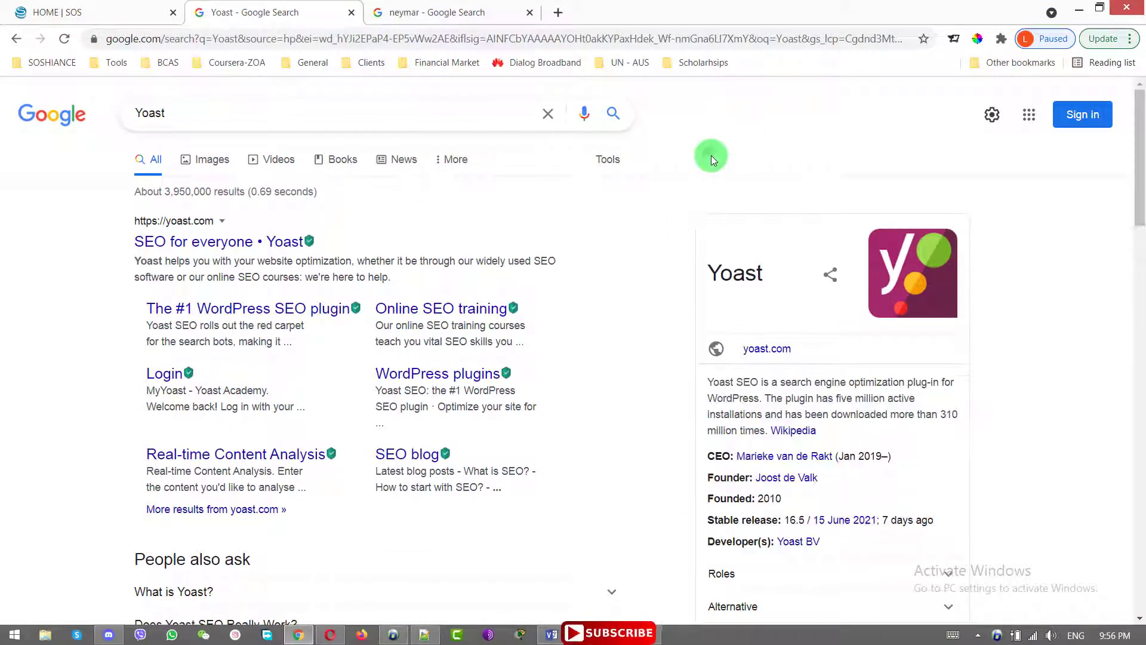
Show the Neymar results, highlighting the Wikipedia title and scrolling through his knowledge panel
left_click(445, 5)
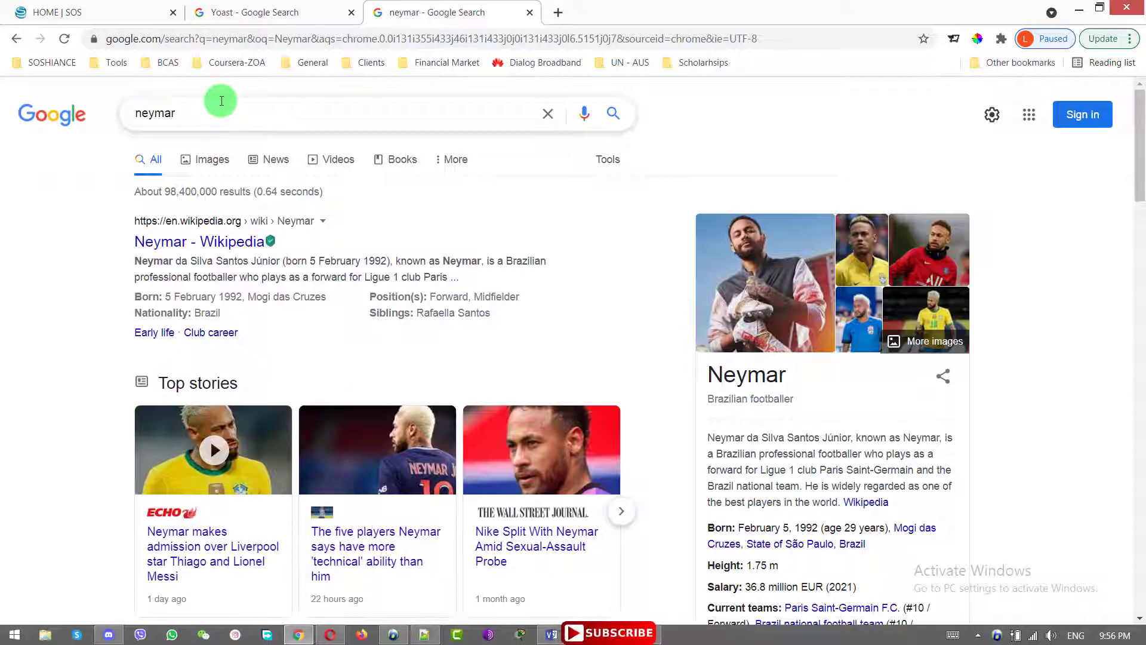
mouse_move(1141, 109)
left_mouse_down()
mouse_move(1141, 157)
mouse_move(1141, 108)
left_mouse_up()
left_click_drag(1139, 174, 1138, 209)
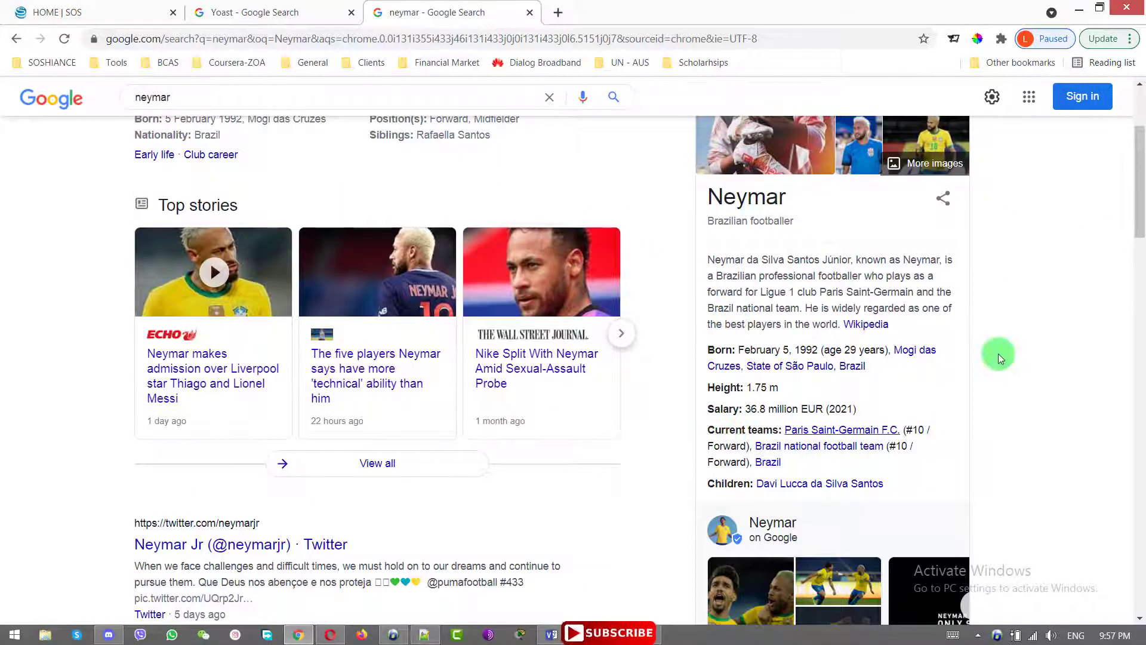
left_click_drag(1141, 200, 1140, 137)
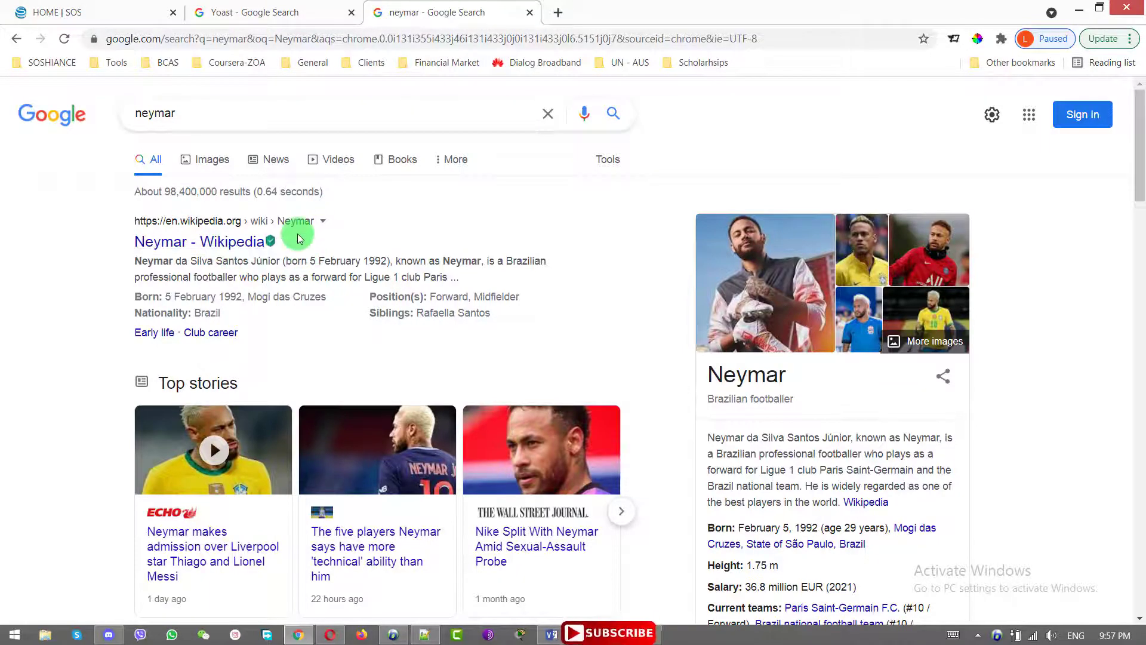
left_click_drag(289, 239, 98, 240)
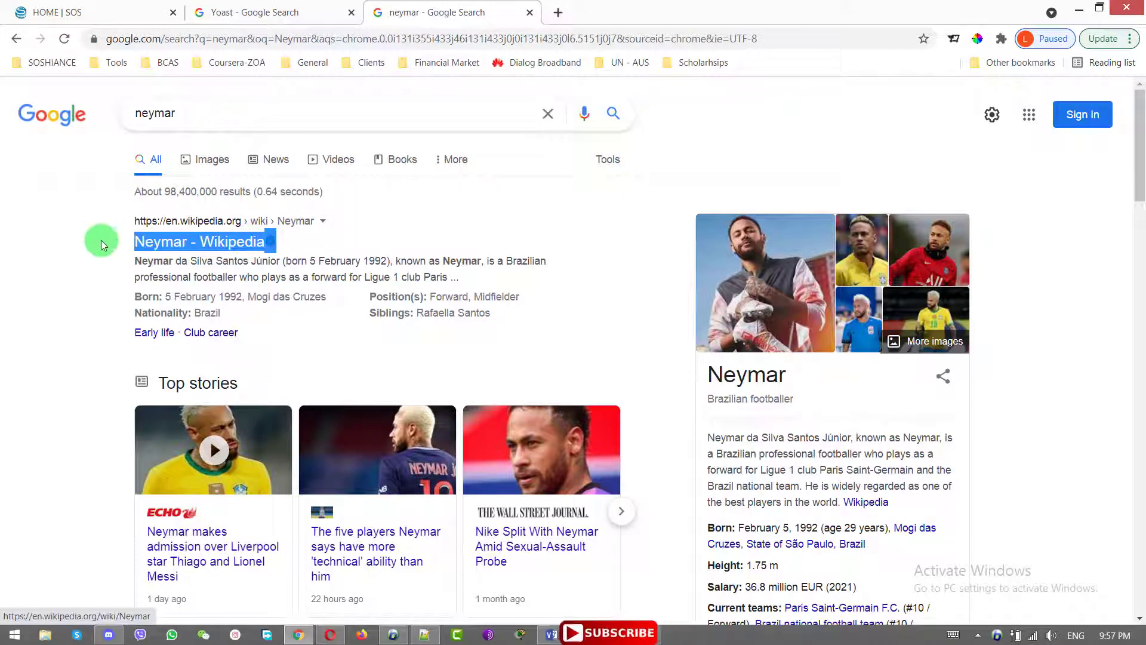
left_click(338, 243)
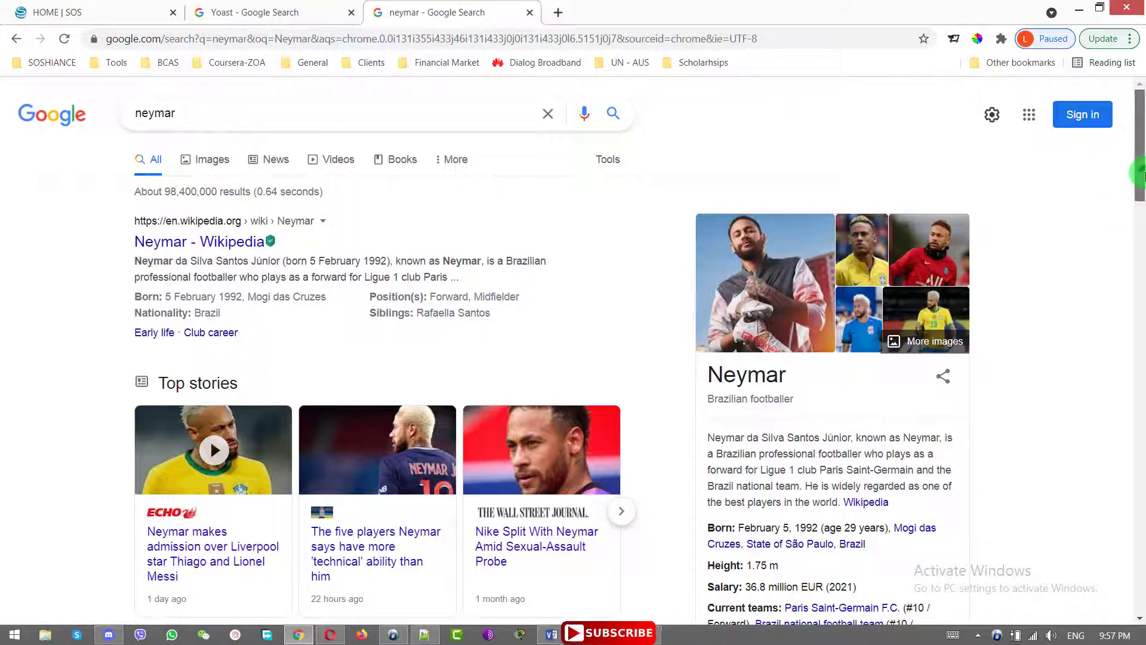
left_click_drag(1143, 176, 1144, 209)
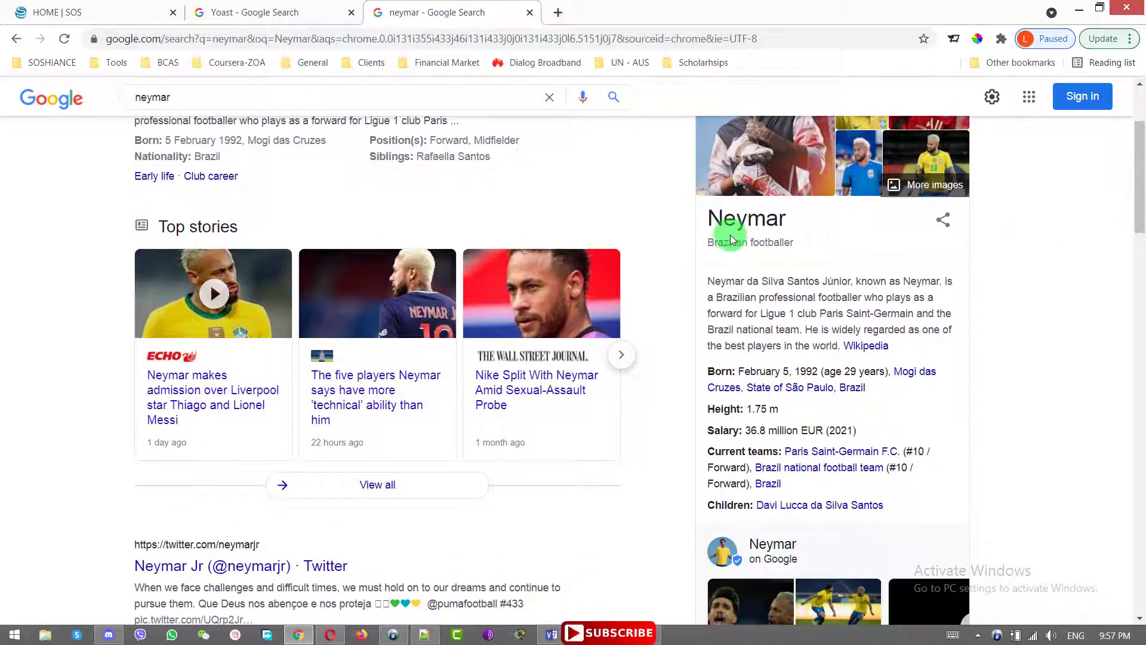
scroll(730, 234, "up", 3)
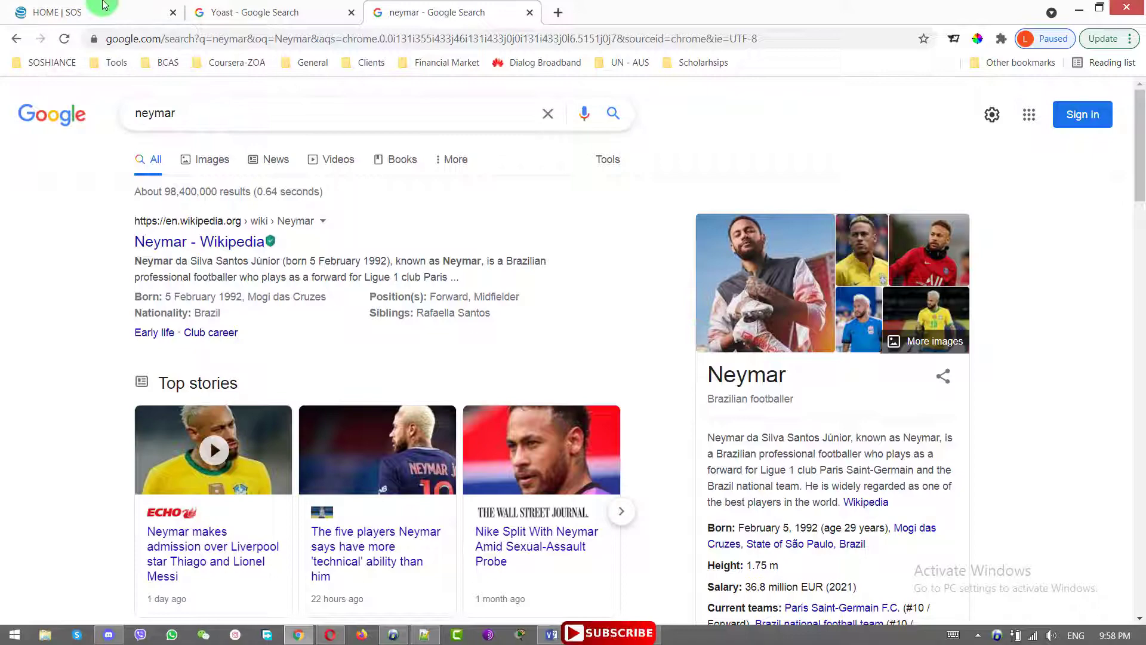
Return to the SOS store homepage and scroll over it
left_click(81, 6)
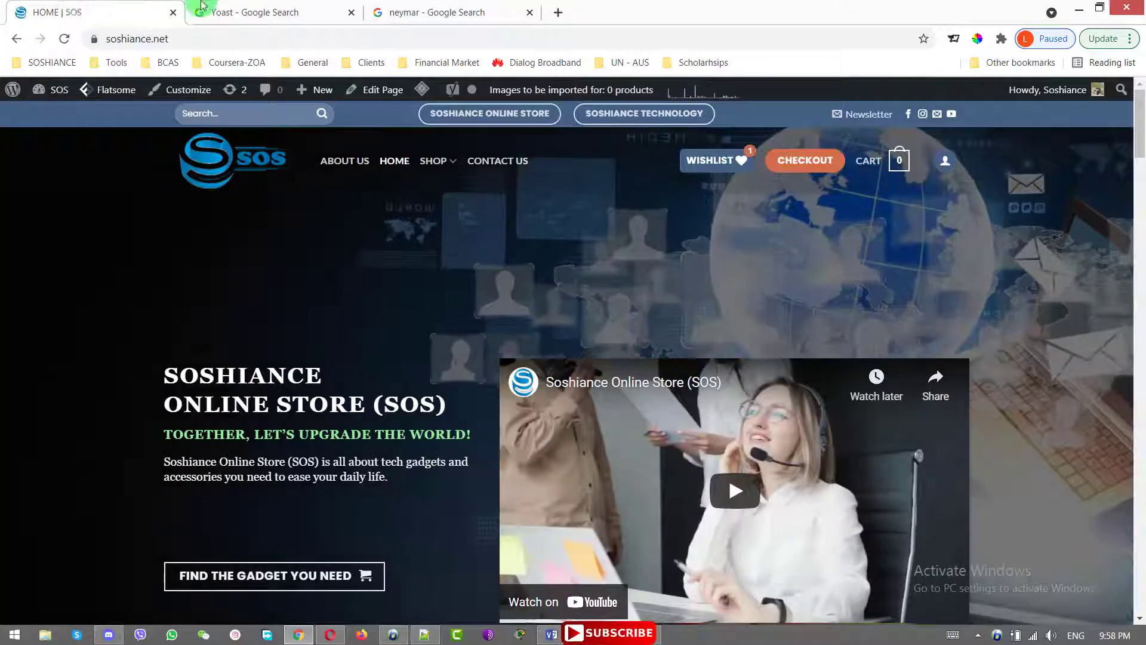
scroll(1030, 357, "down", 15)
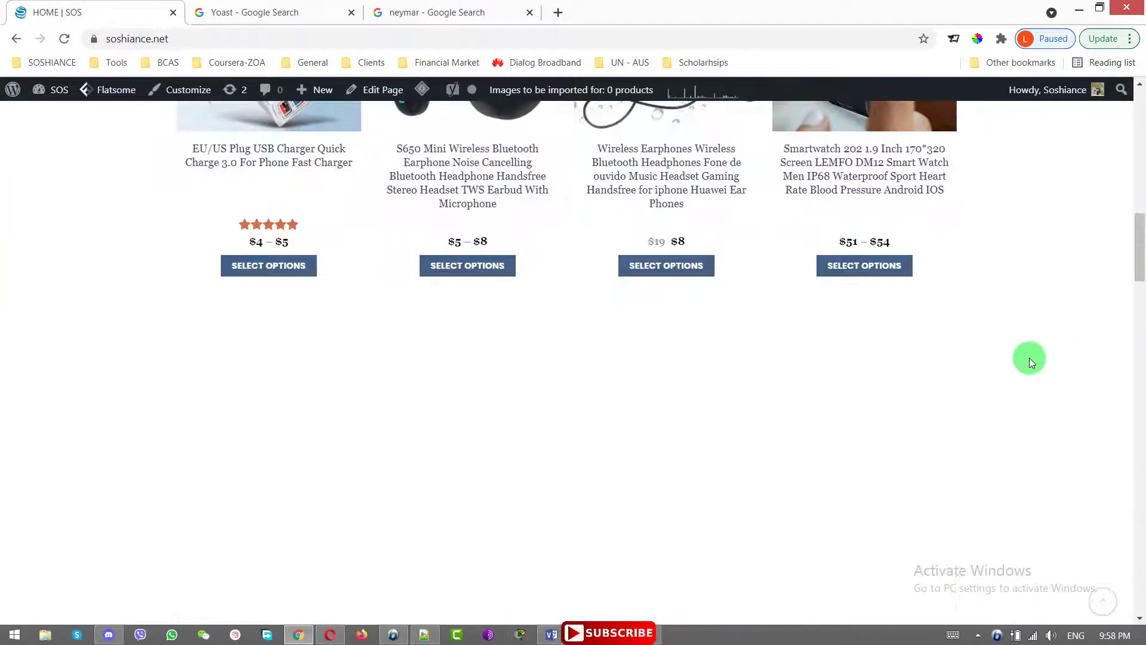
scroll(1029, 357, "up", 15)
mouse_move(54, 90)
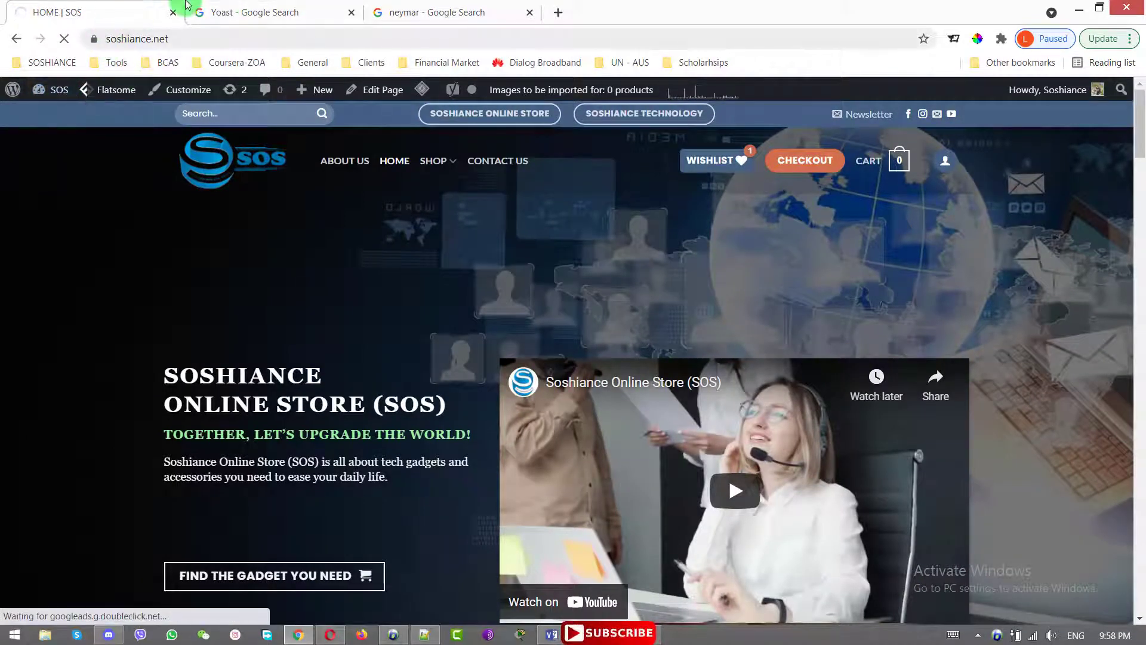
Highlight the Yoast knowledge panel title, then close the Yoast and Neymar result tabs
left_click(287, 12)
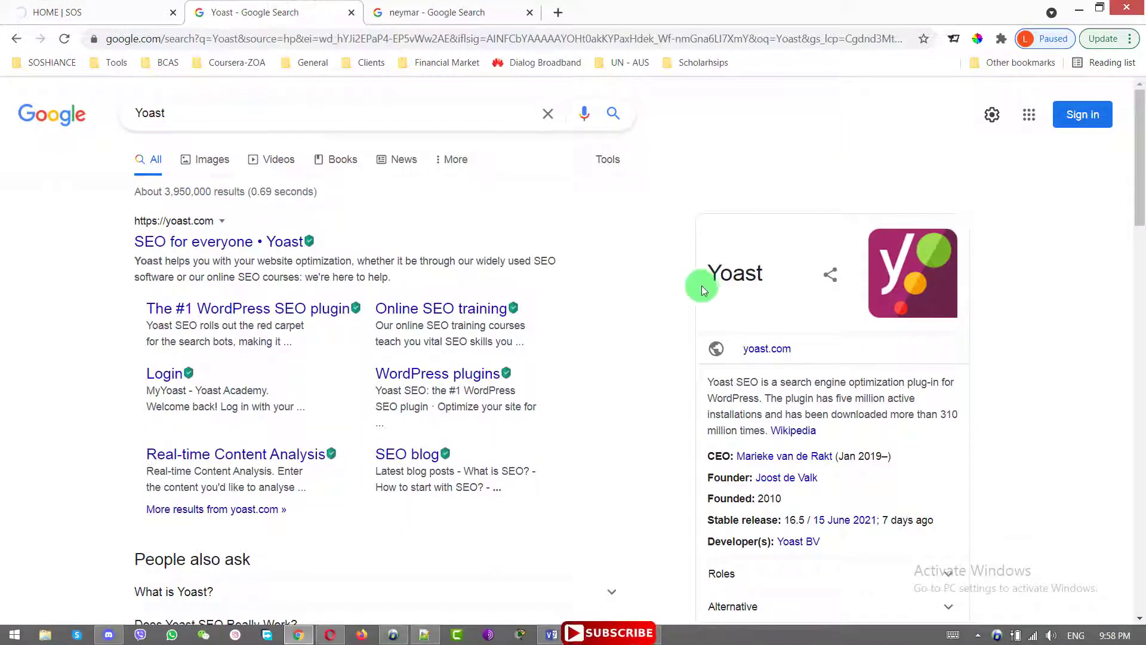
left_click_drag(707, 278, 765, 276)
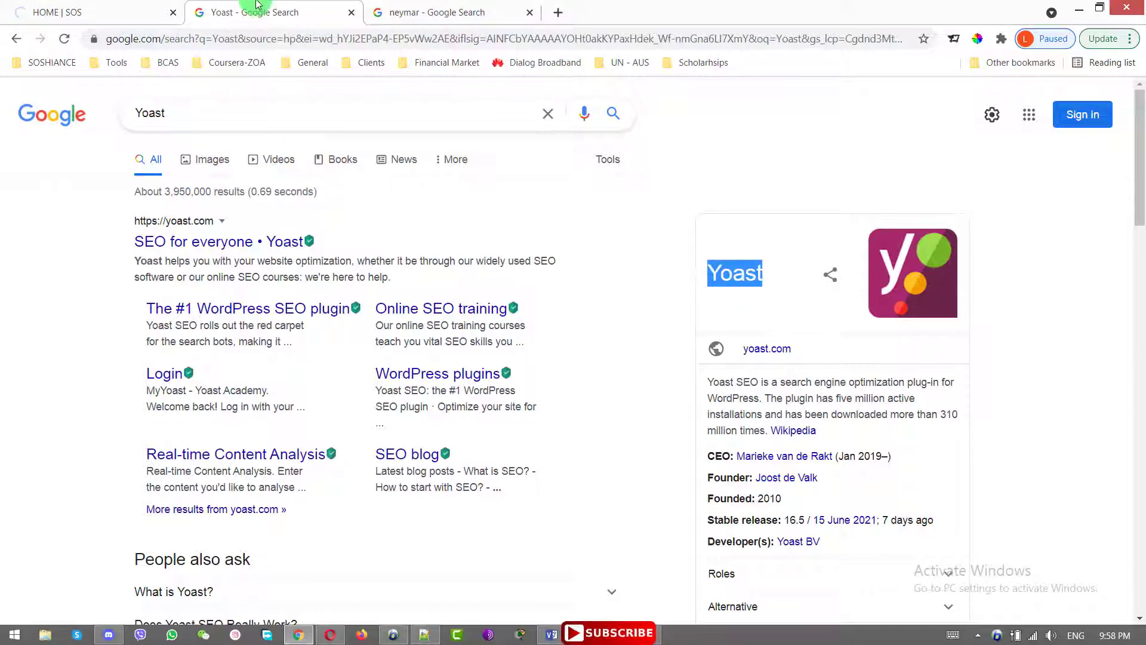
left_click(352, 12)
left_click(352, 12)
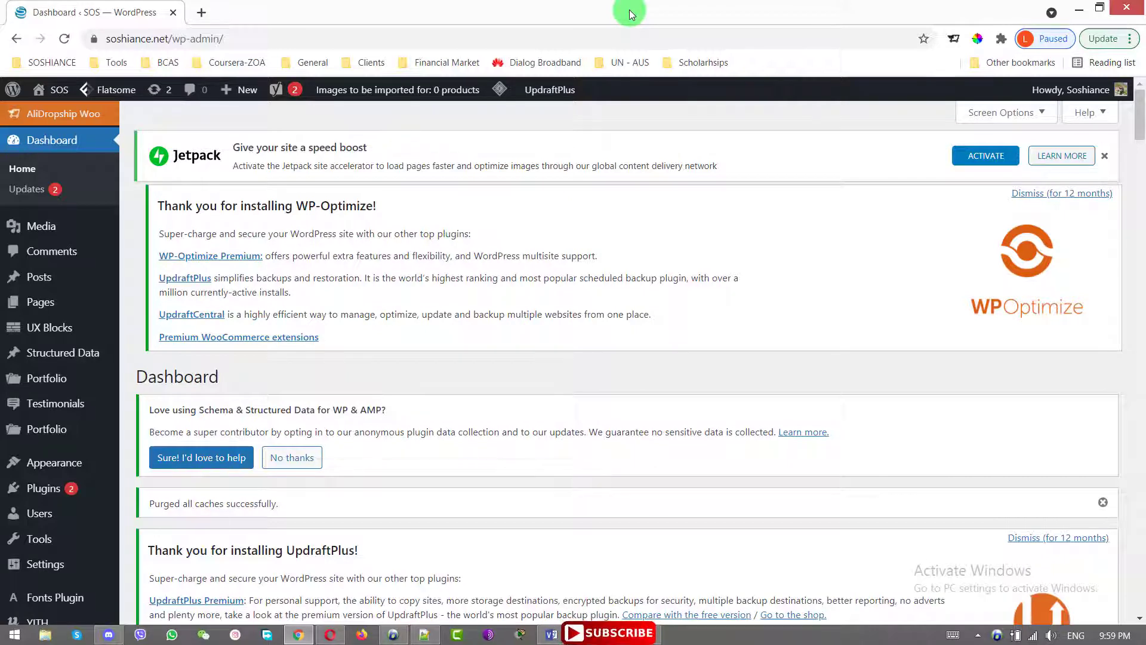
Under Plugins > Add New, search Yoast SEO, then 'Schema & Structured Data for WP & AMP'
left_click(43, 488)
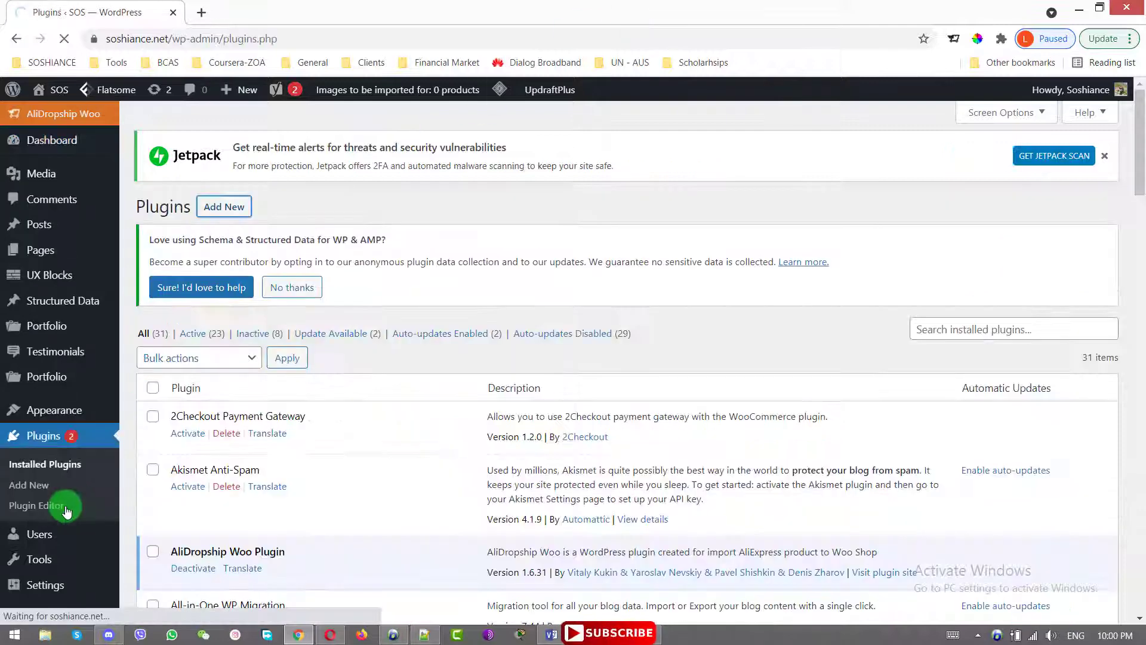
left_click(248, 220)
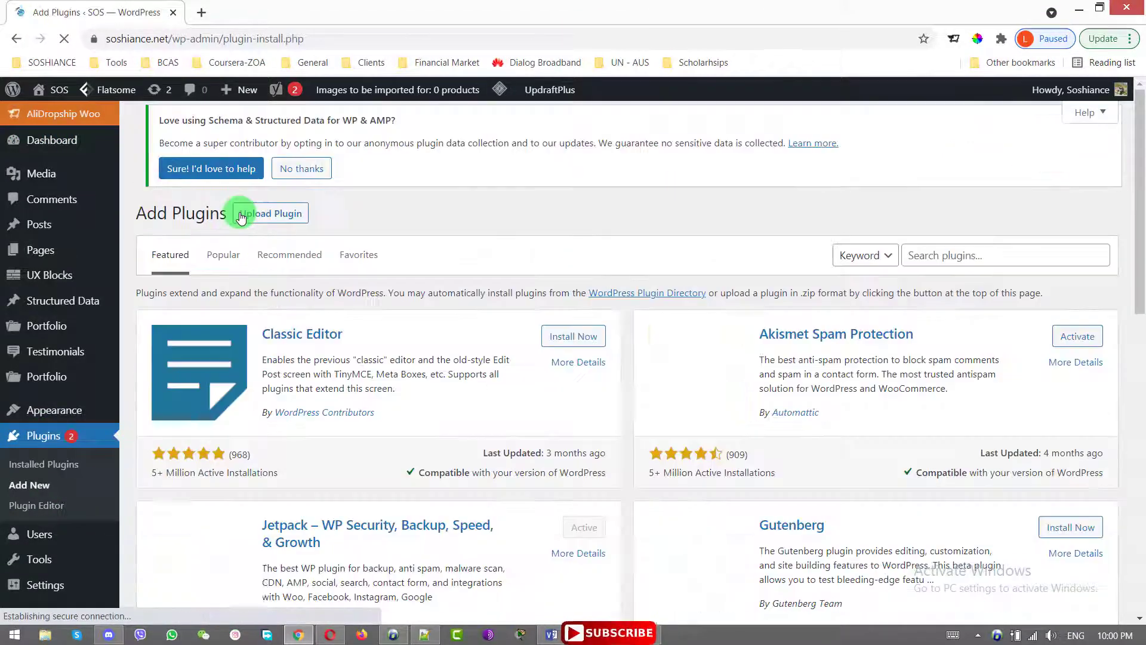
left_click(937, 258)
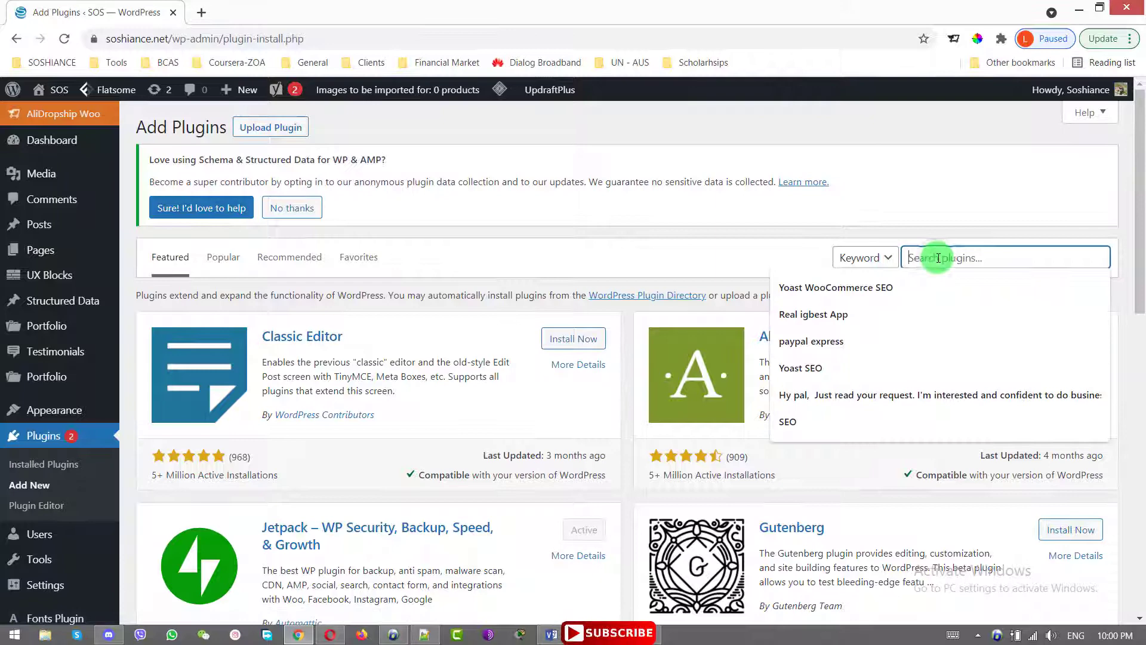
type("y")
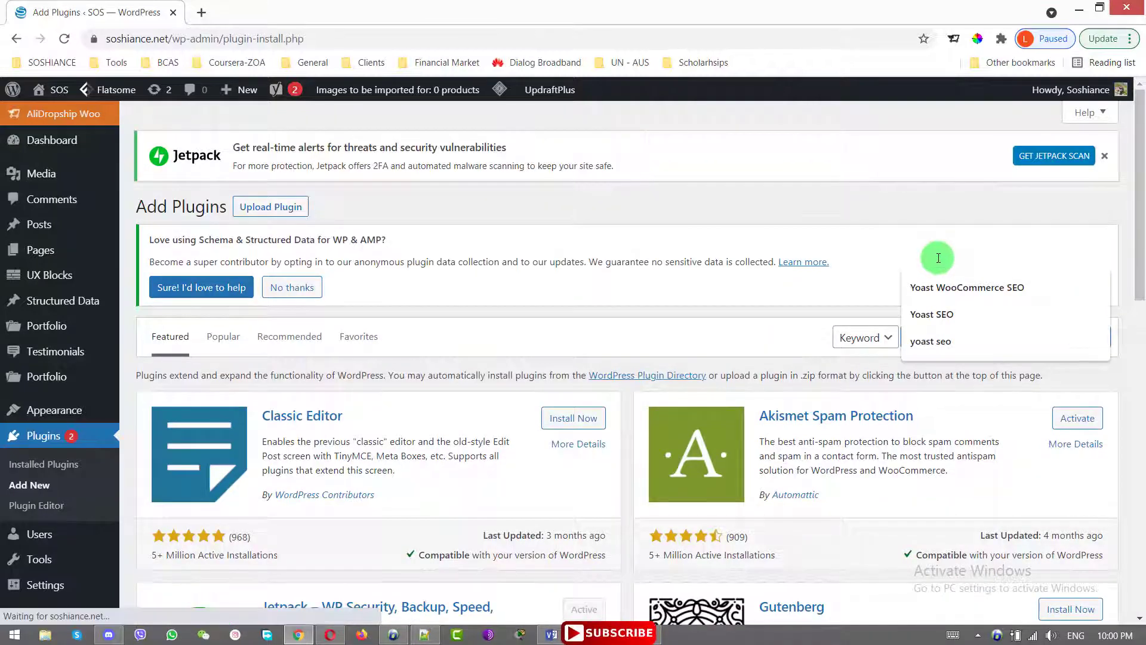
left_click(932, 314)
scroll(269, 225, "down", 3)
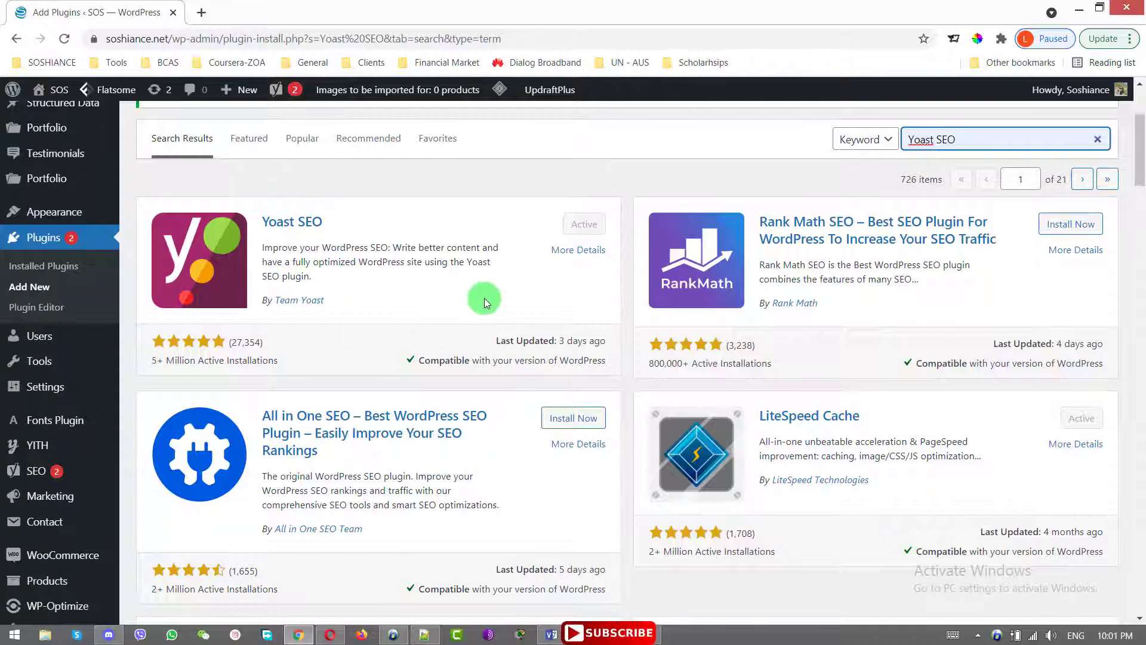
scroll(484, 303, "up", 1)
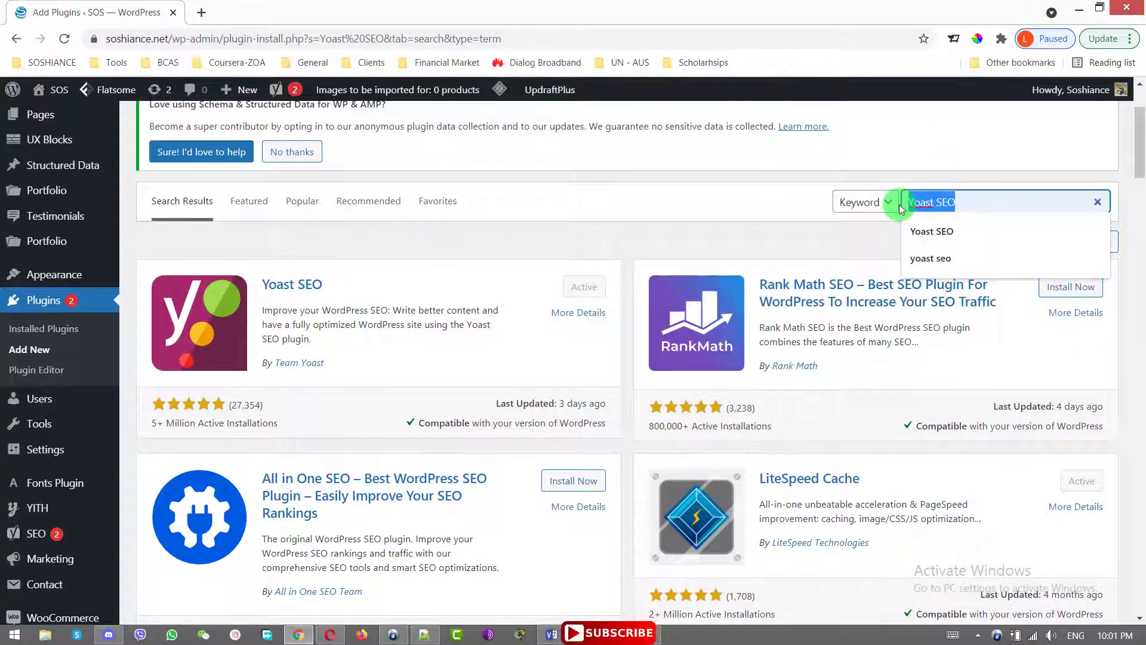
type("Schema & Structured Data for WP & AMP")
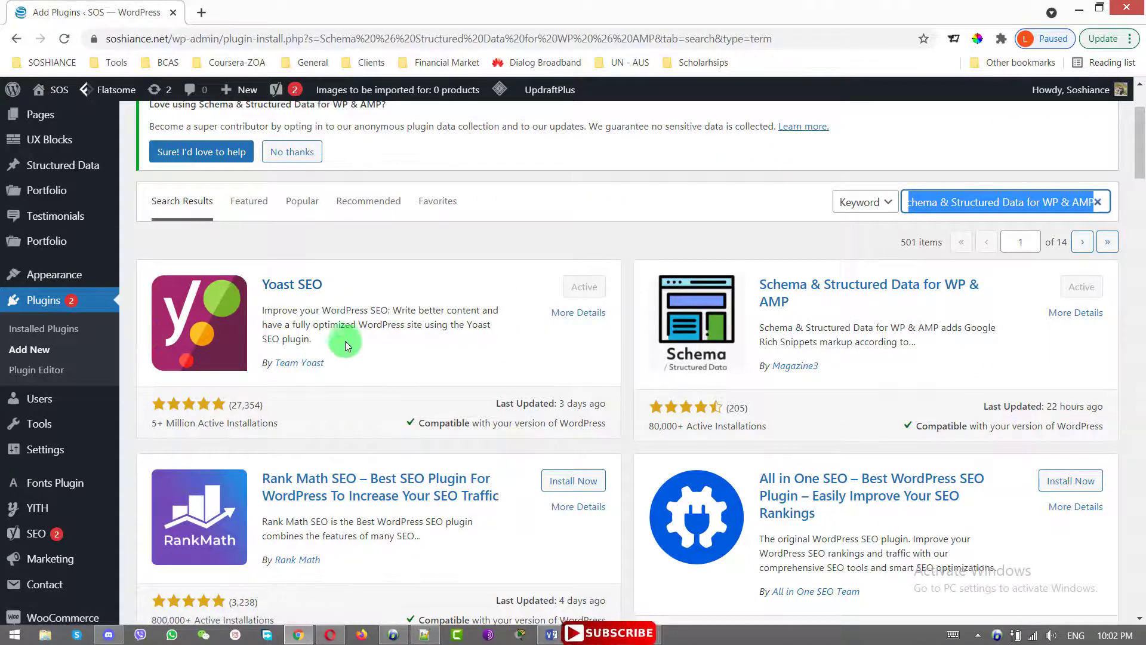
In SEO > Search Appearance, keep Knowledge Graph set to Organization and save changes
mouse_move(16, 411)
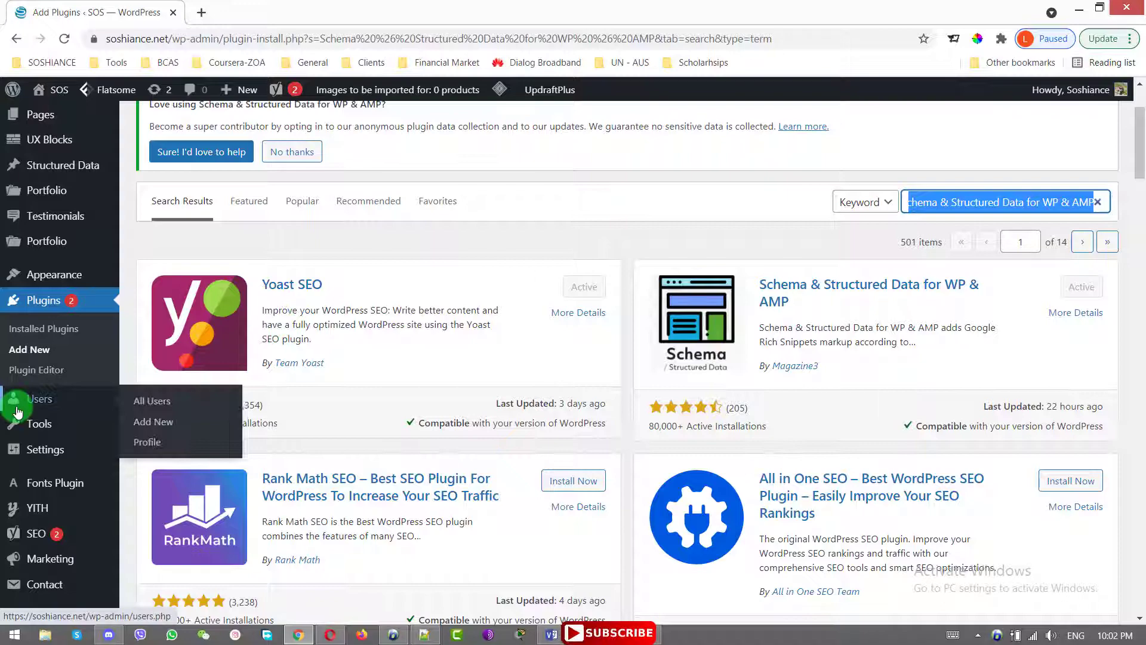
scroll(17, 411, "down", 8)
mouse_move(67, 300)
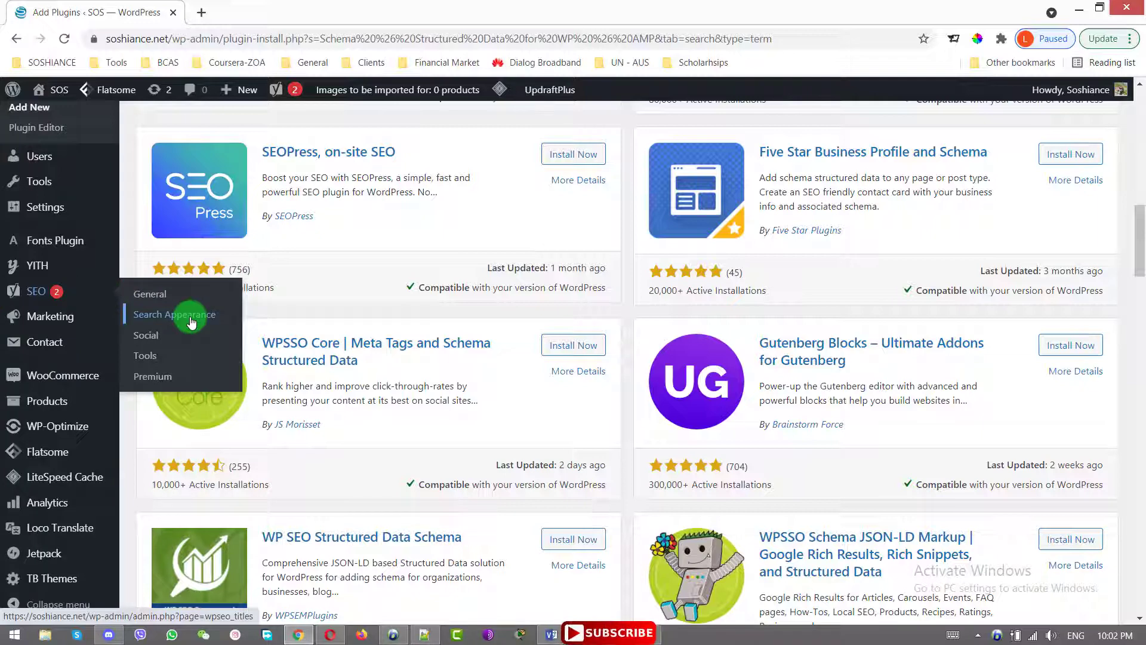
left_click(191, 322)
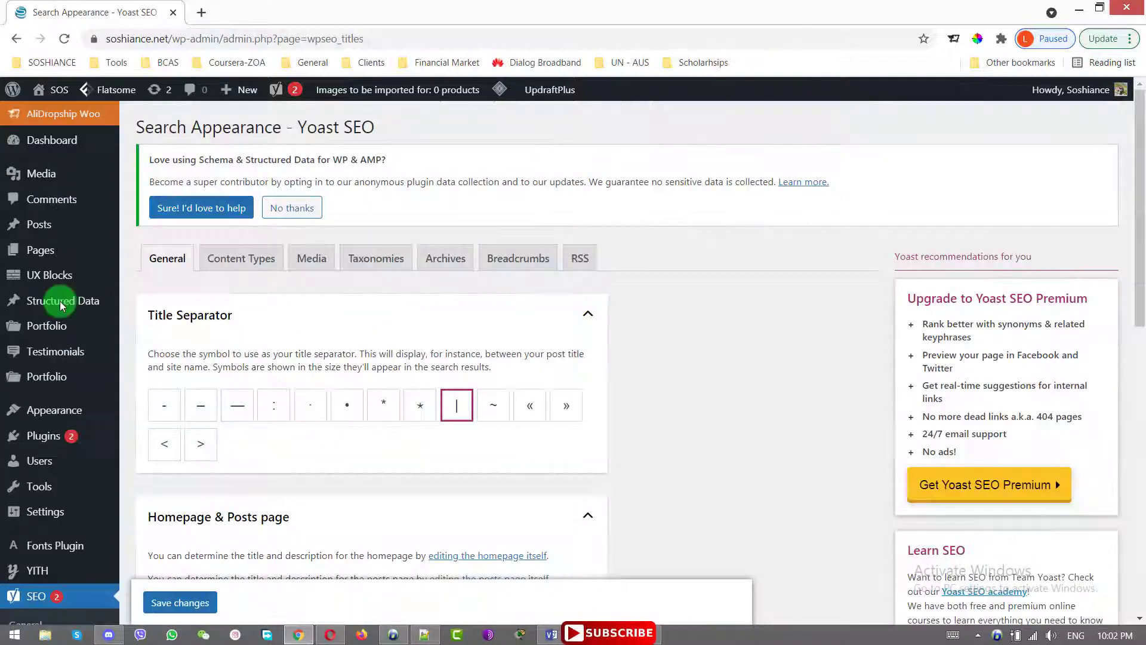
scroll(328, 338, "down", 4)
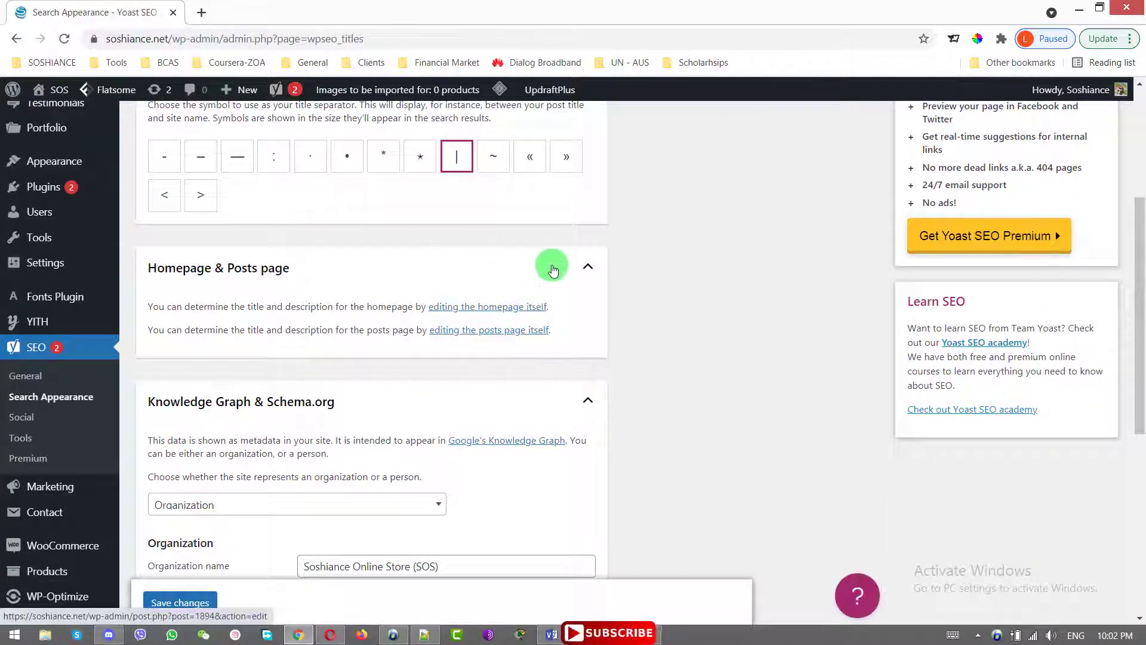
mouse_move(1140, 294)
left_mouse_down()
mouse_move(1142, 276)
mouse_move(1141, 297)
left_mouse_up()
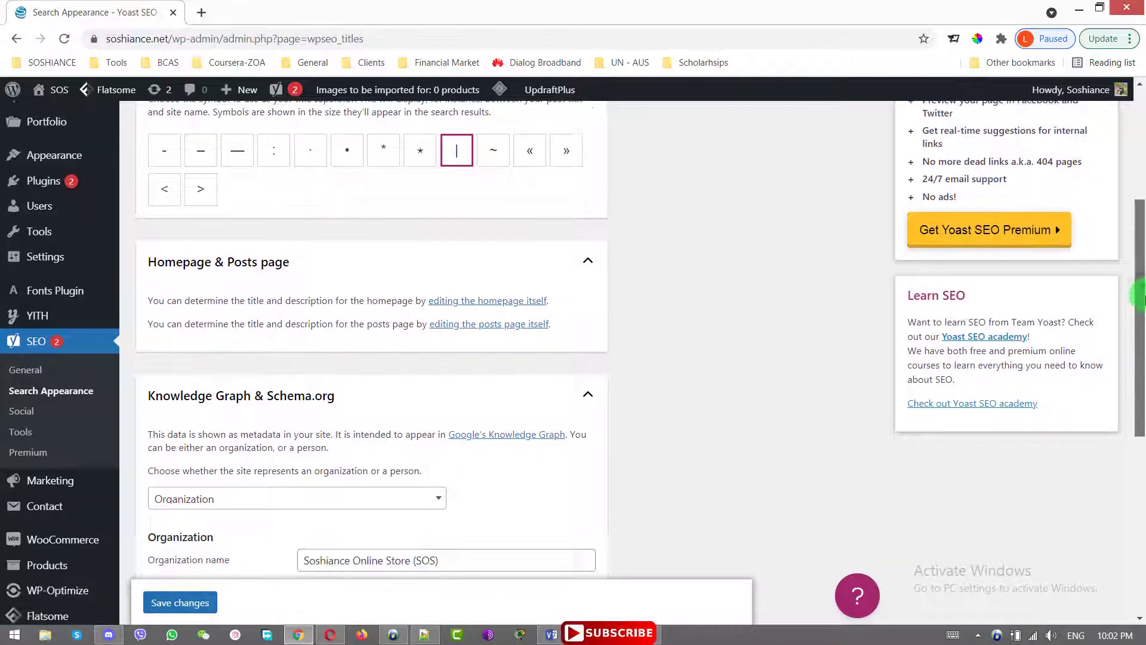
scroll(344, 277, "down", 4)
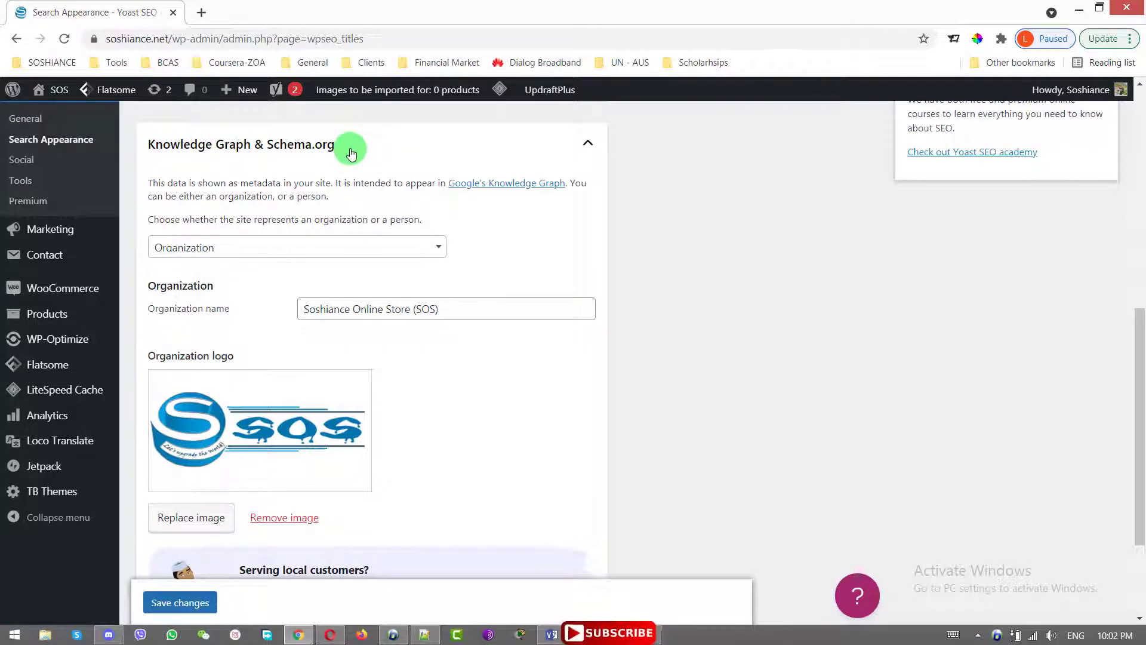
scroll(1115, 348, "down", 1)
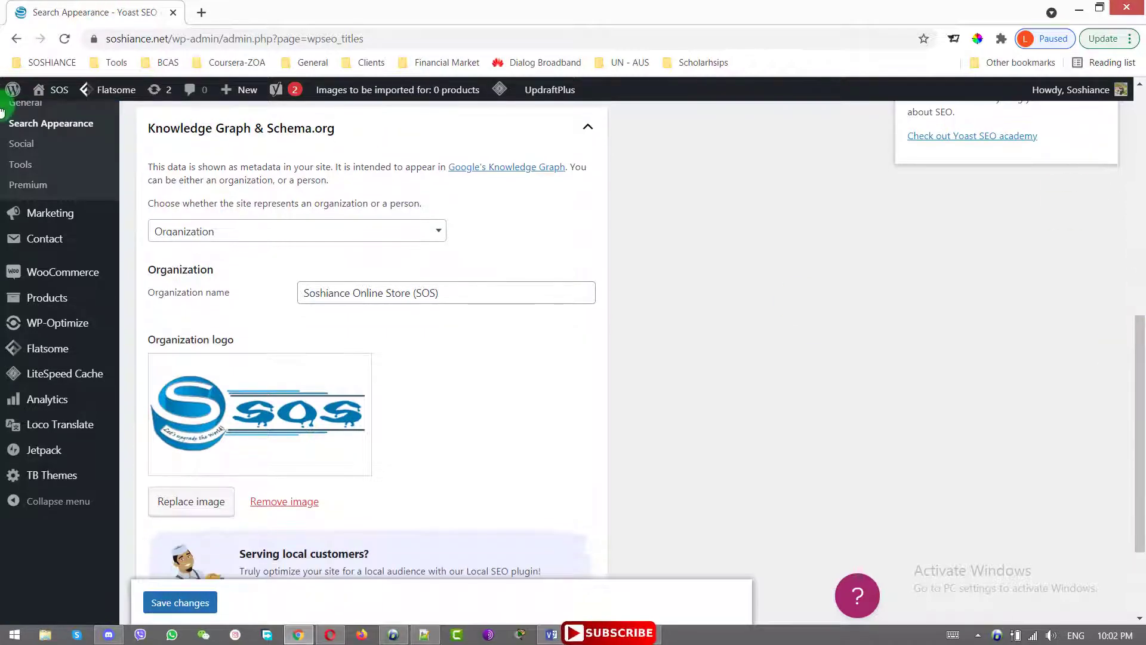
left_click(274, 244)
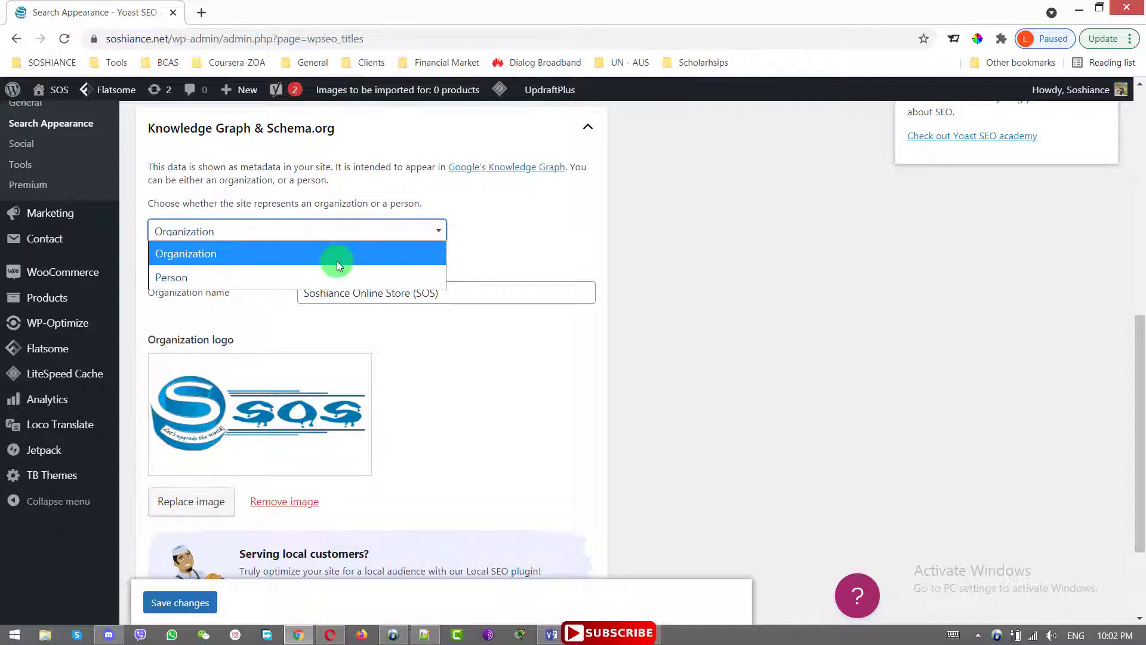
left_click(565, 253)
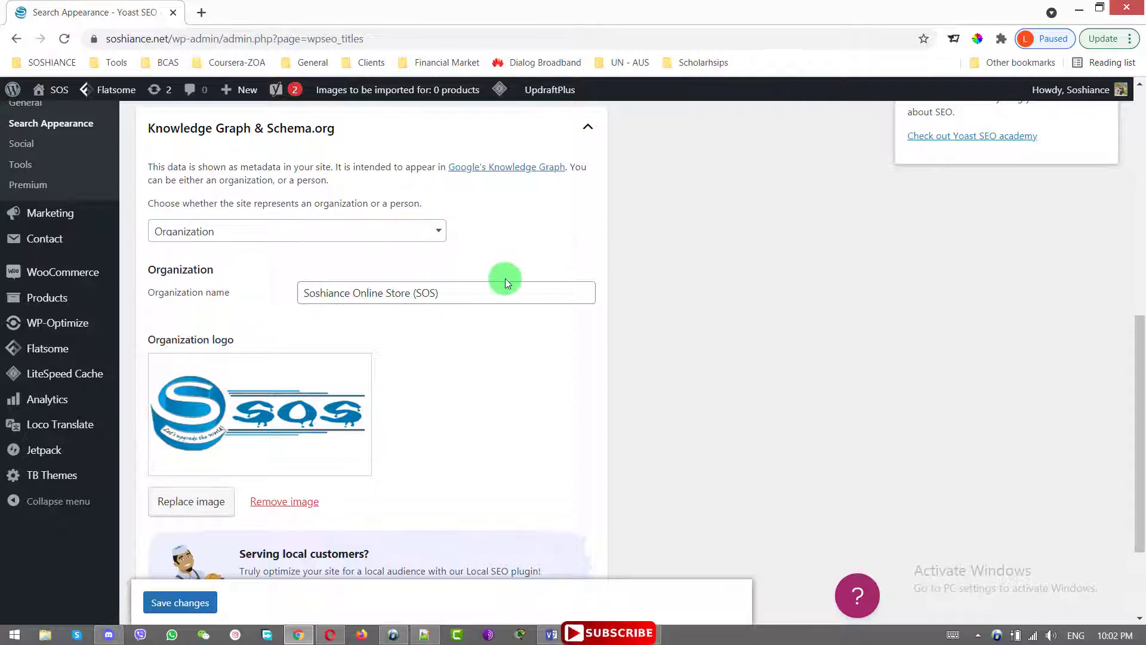
scroll(505, 279, "down", 3)
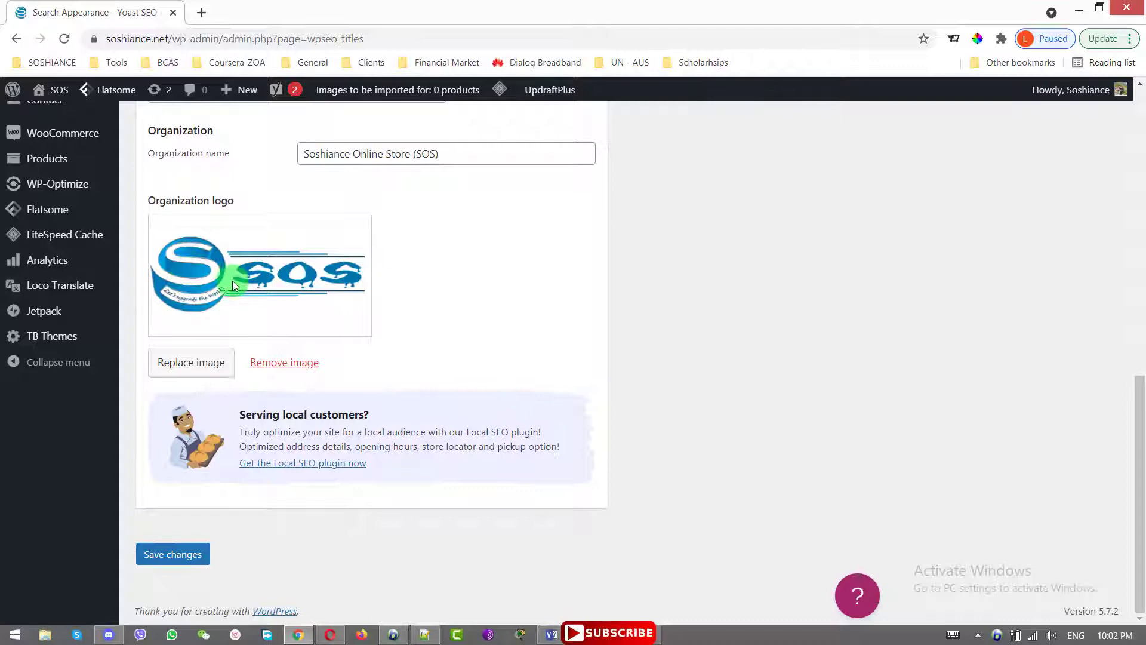
left_click(199, 565)
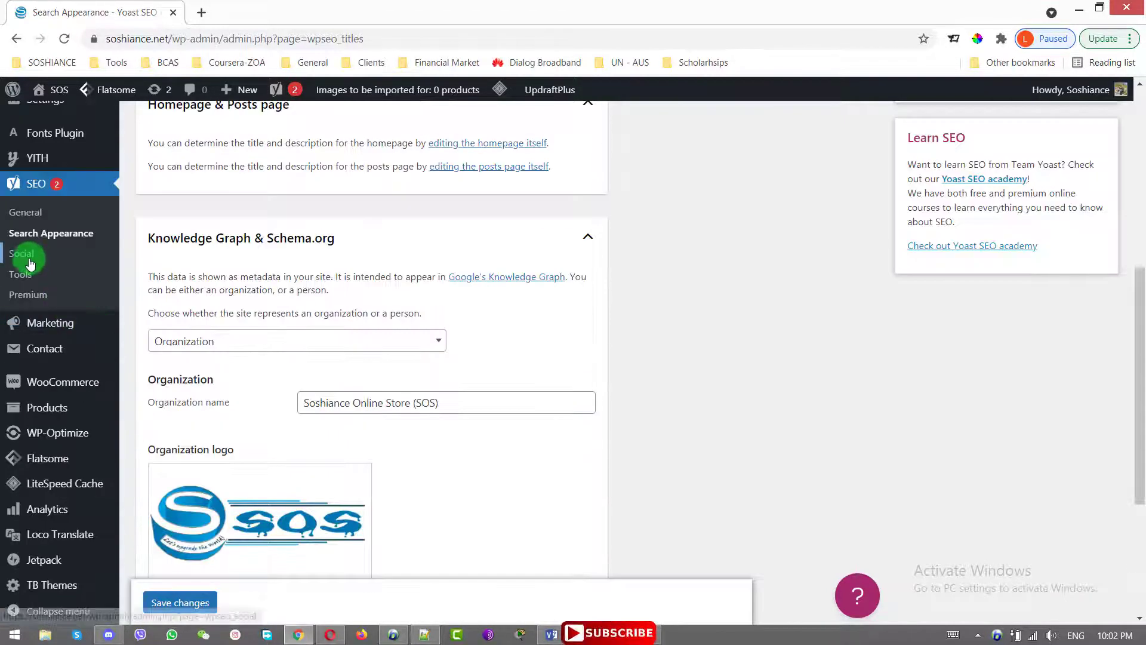
On SEO > Social, select the Facebook Page URL and save the organization's profile links
left_click(31, 258)
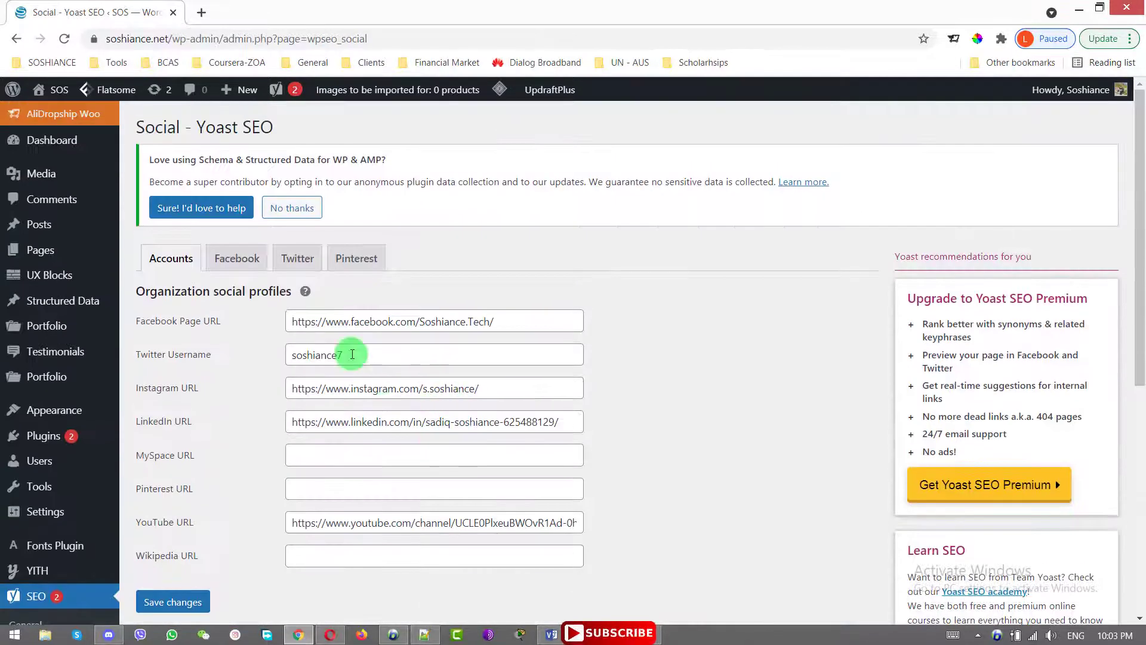
left_click(402, 321)
key("shift+Home")
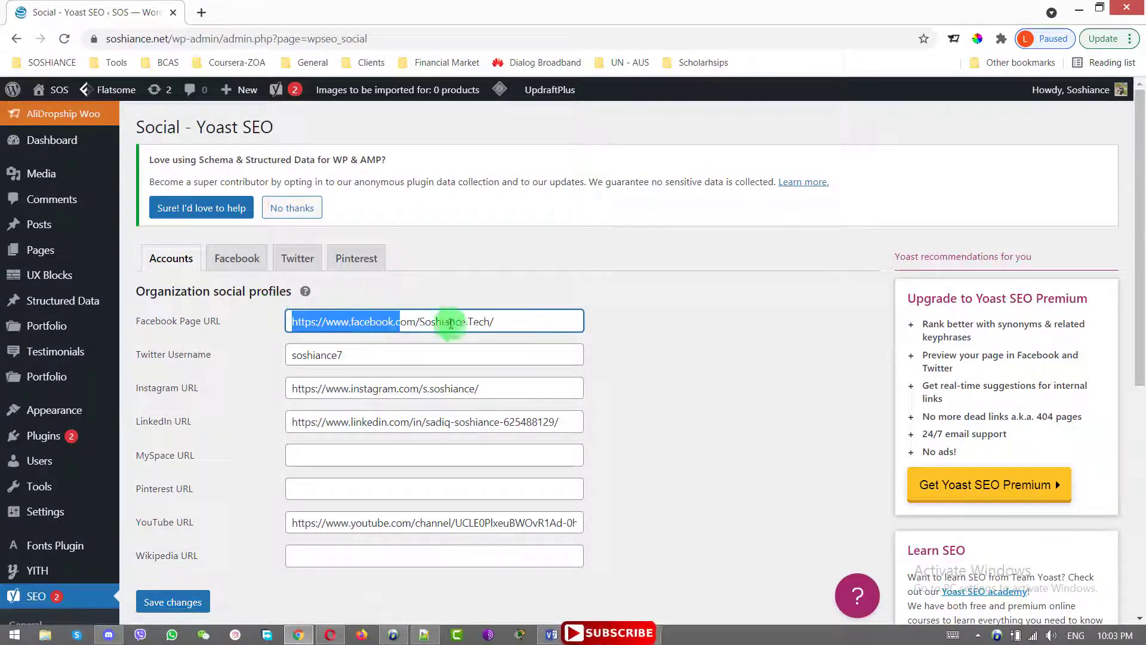
left_click_drag(520, 321, 302, 363)
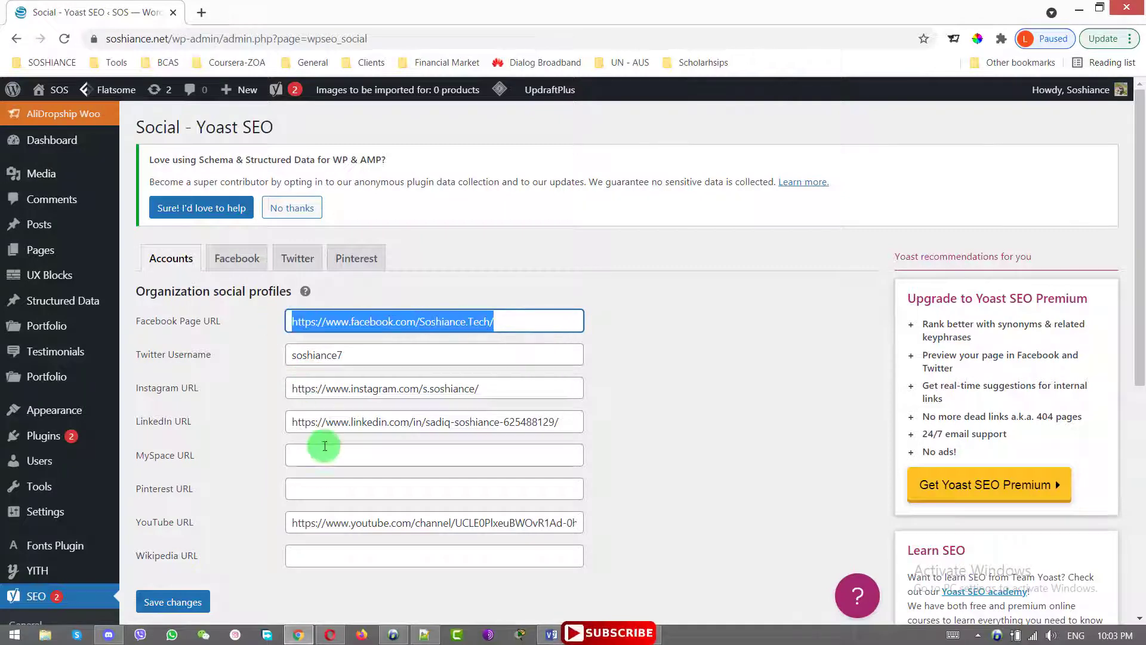
scroll(325, 446, "down", 4)
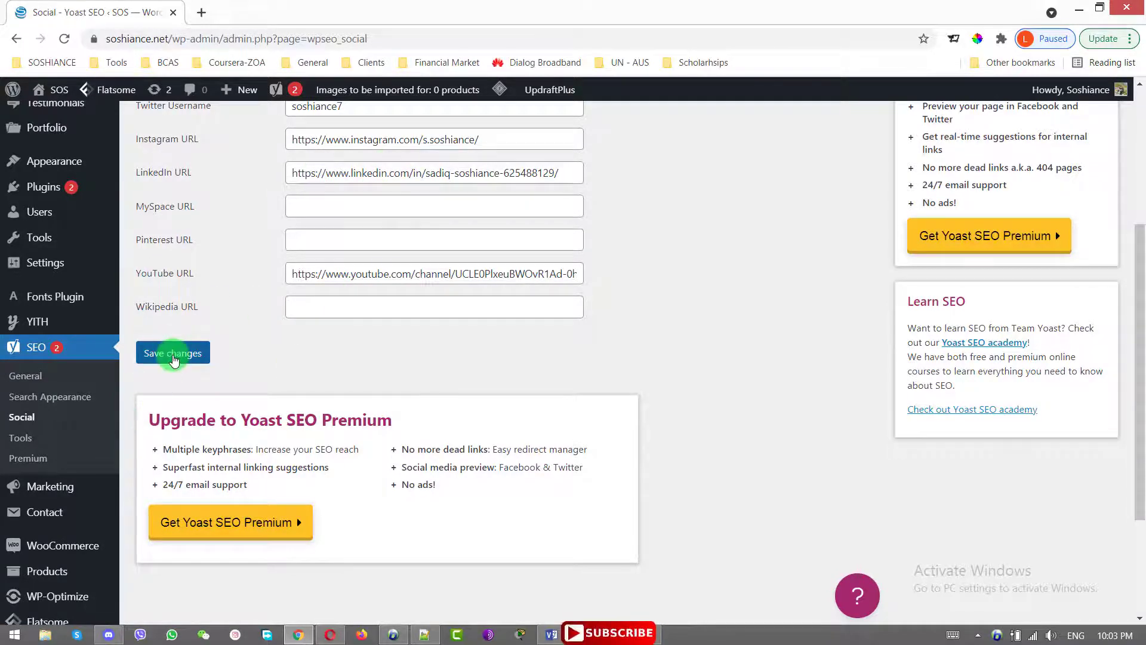
left_click(173, 356)
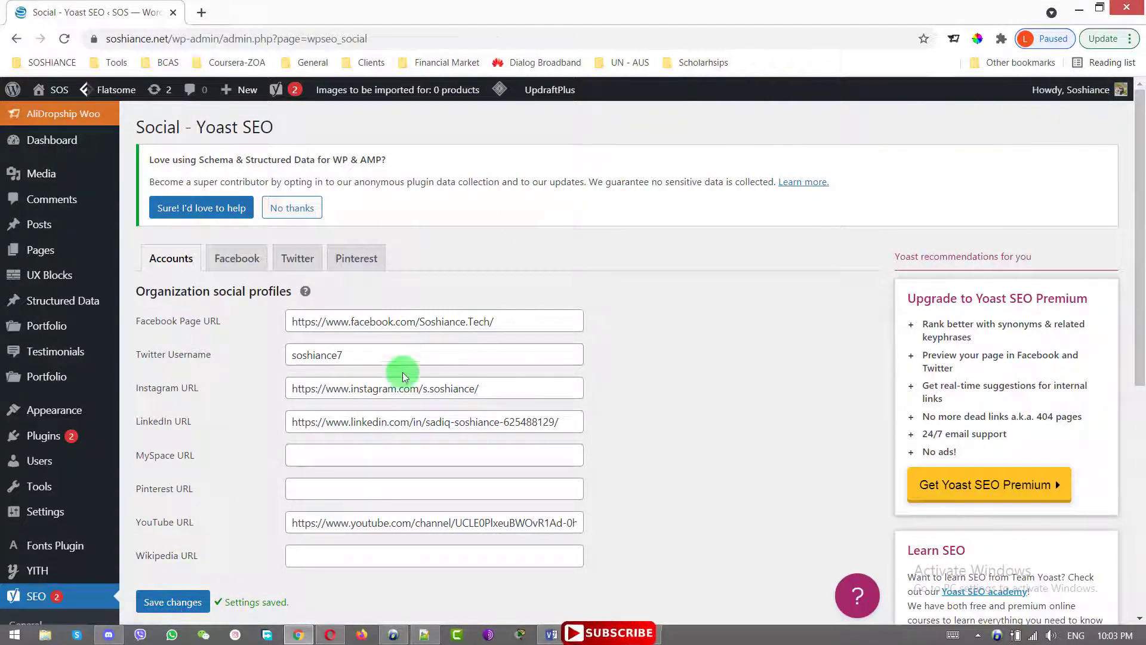
Reselect the Facebook Page URL and scroll down the Social settings
scroll(400, 376, "down", 4)
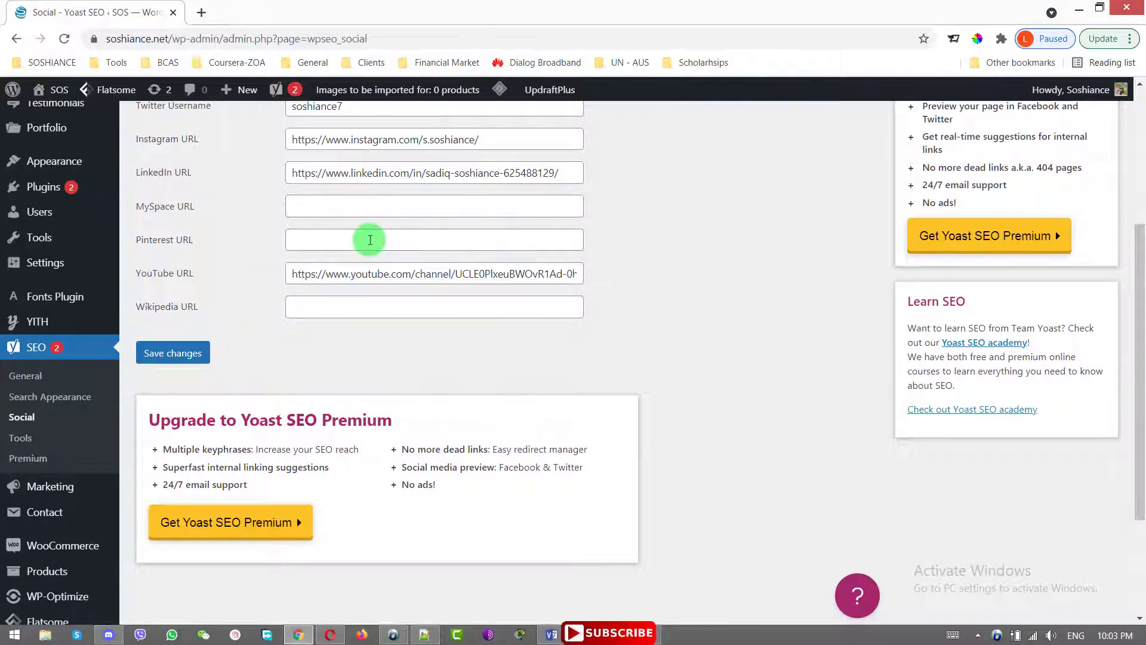
scroll(302, 322, "up", 4)
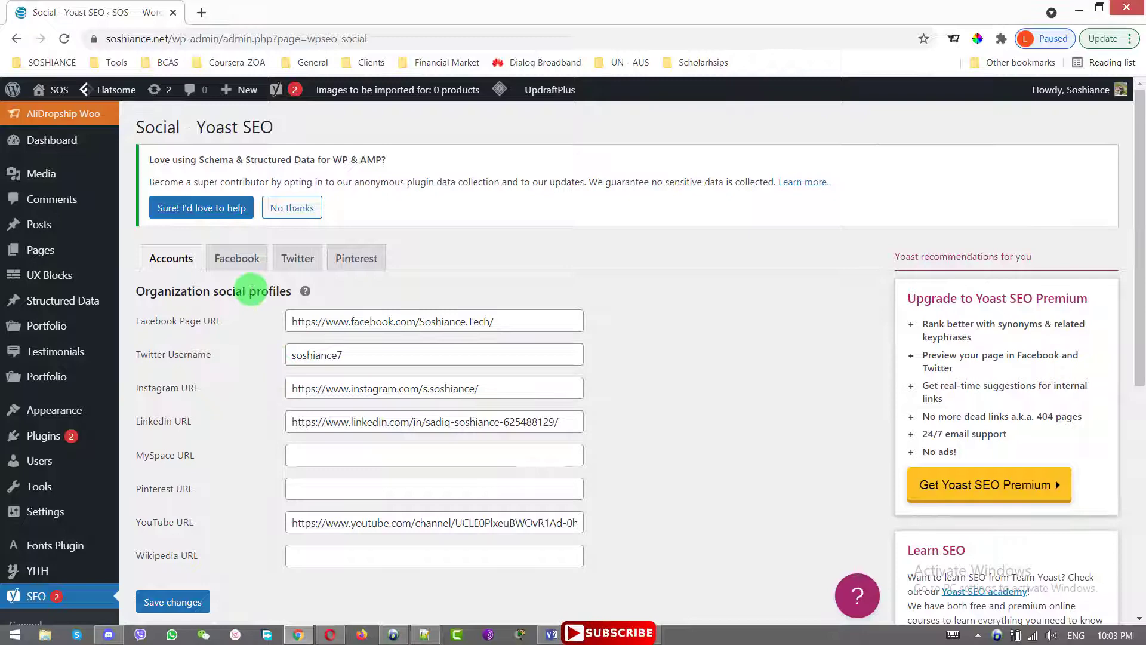
left_click_drag(493, 313, 233, 306)
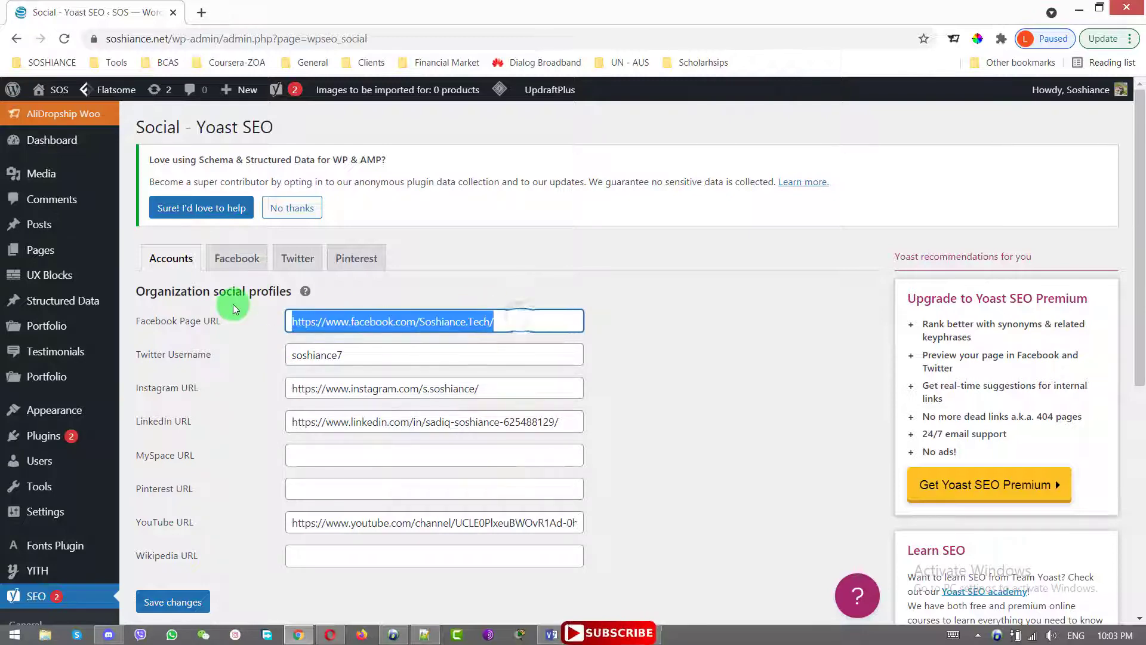
scroll(191, 316, "down", 4)
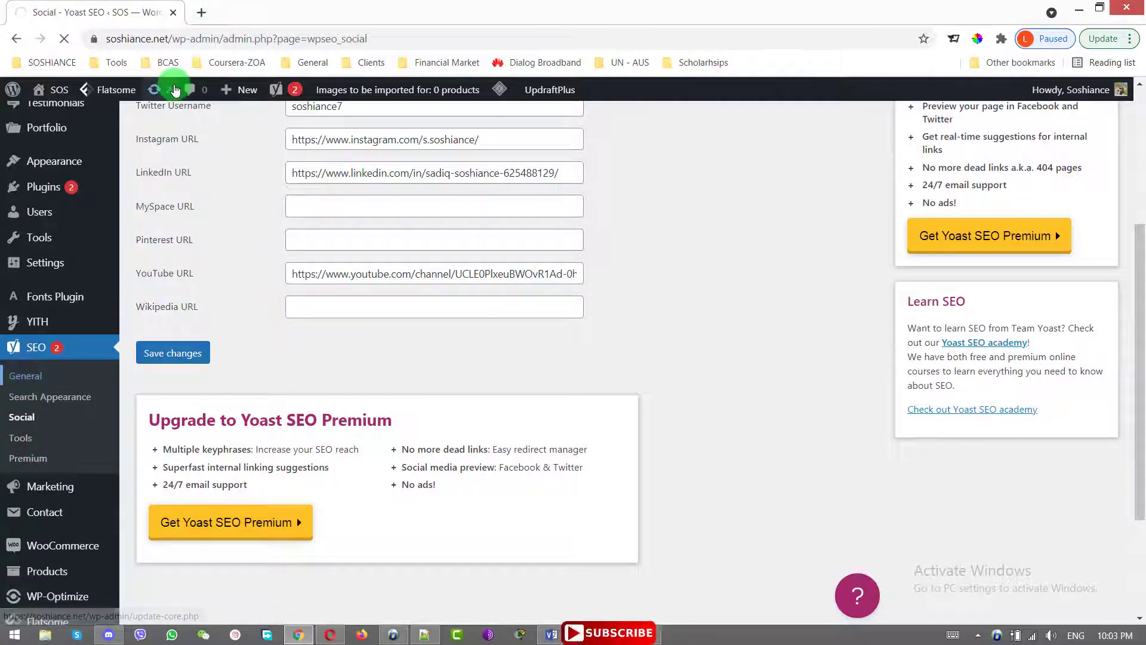
Sign in to Google Search Console in a new tab, then go back to the Yoast SEO tab
left_click(201, 17)
type("g")
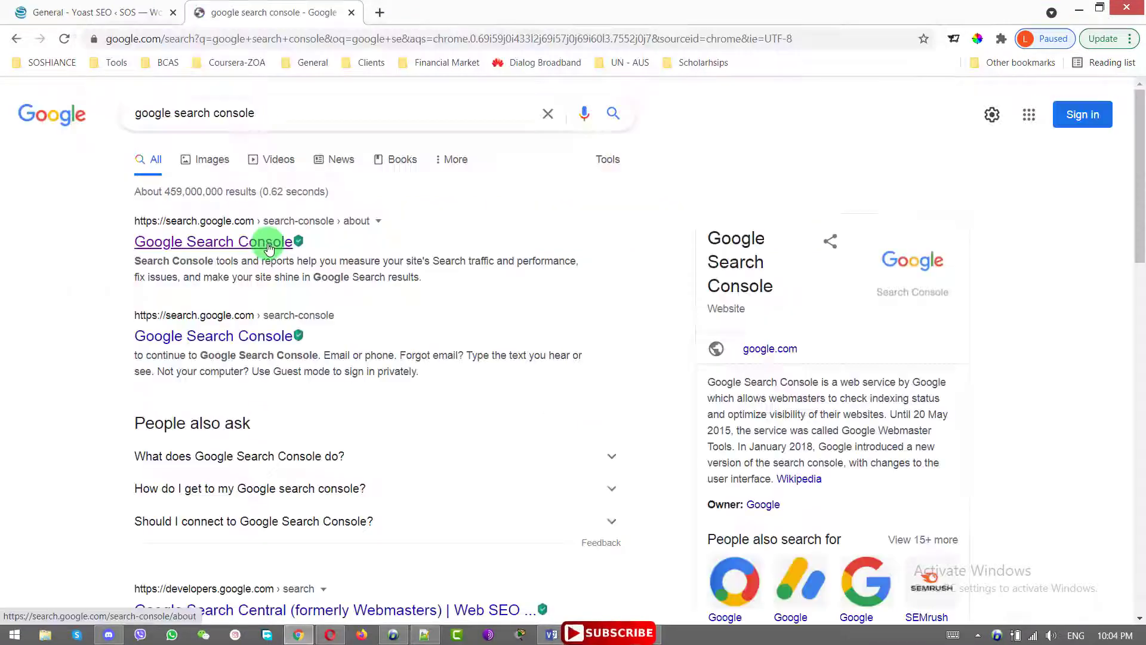
left_click(268, 246)
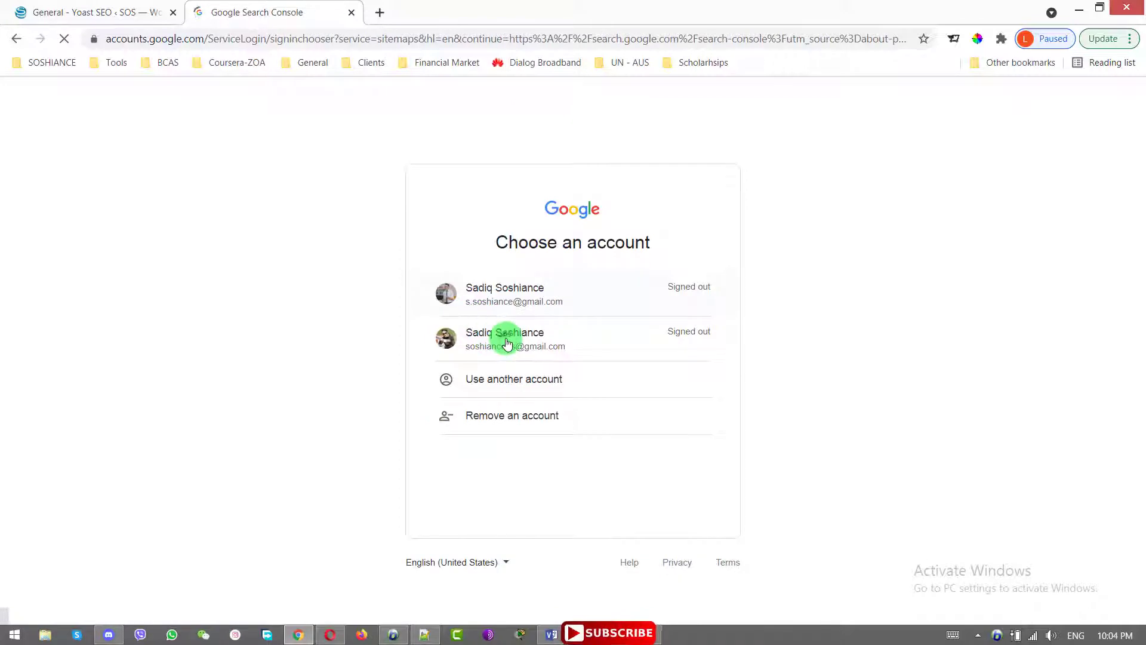
left_click(506, 344)
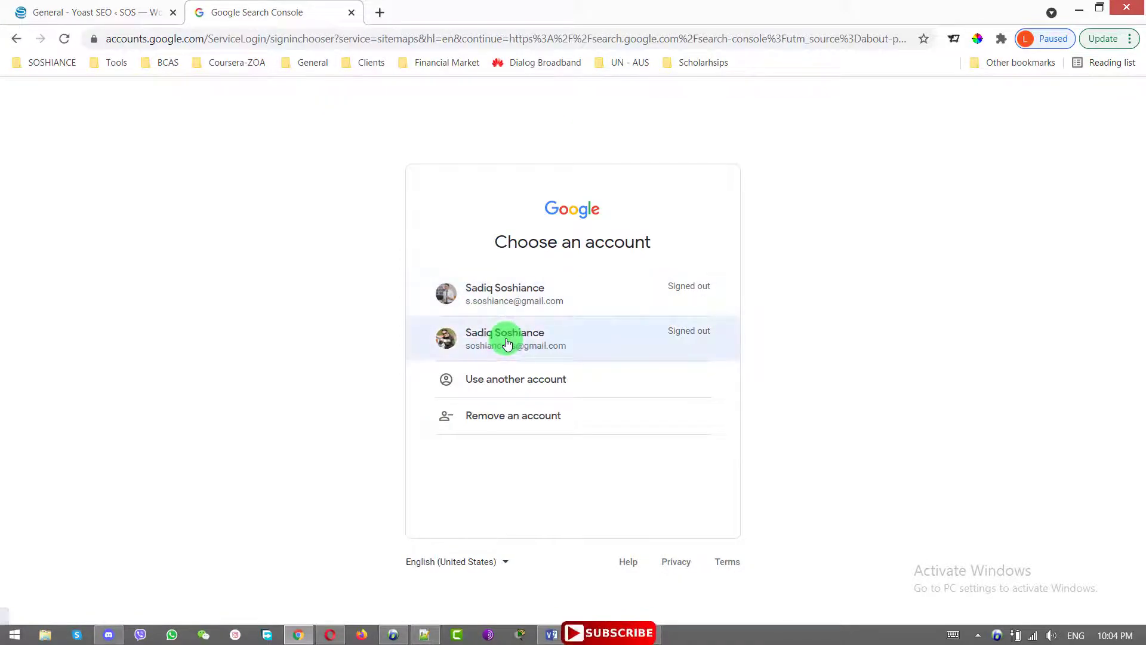
key("Return")
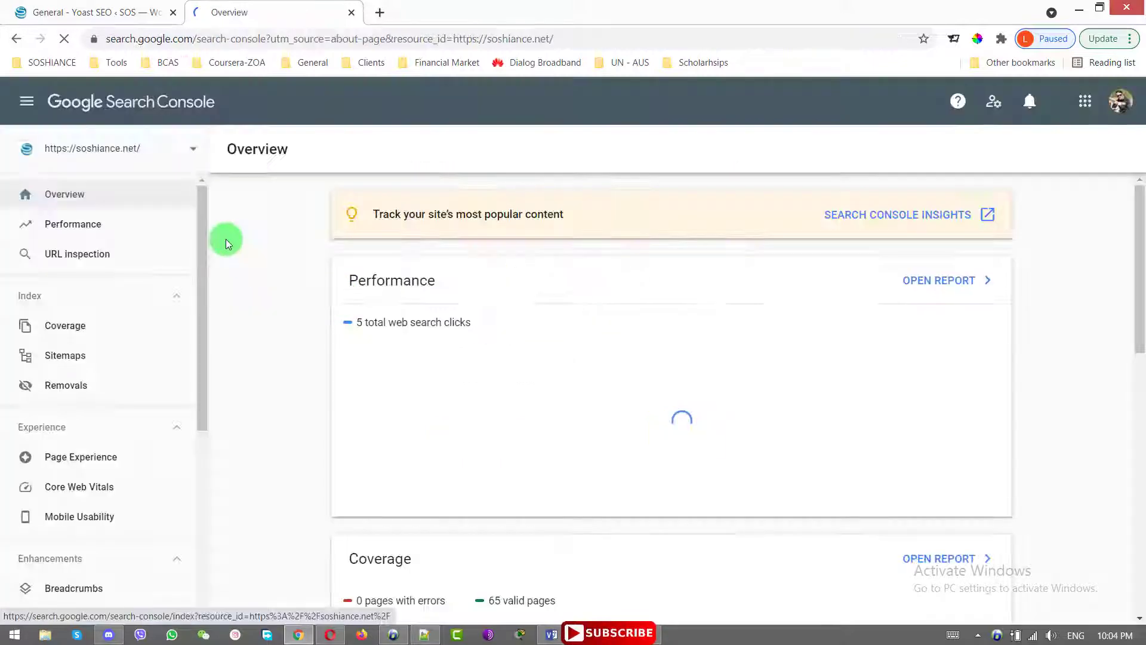
left_click(96, 12)
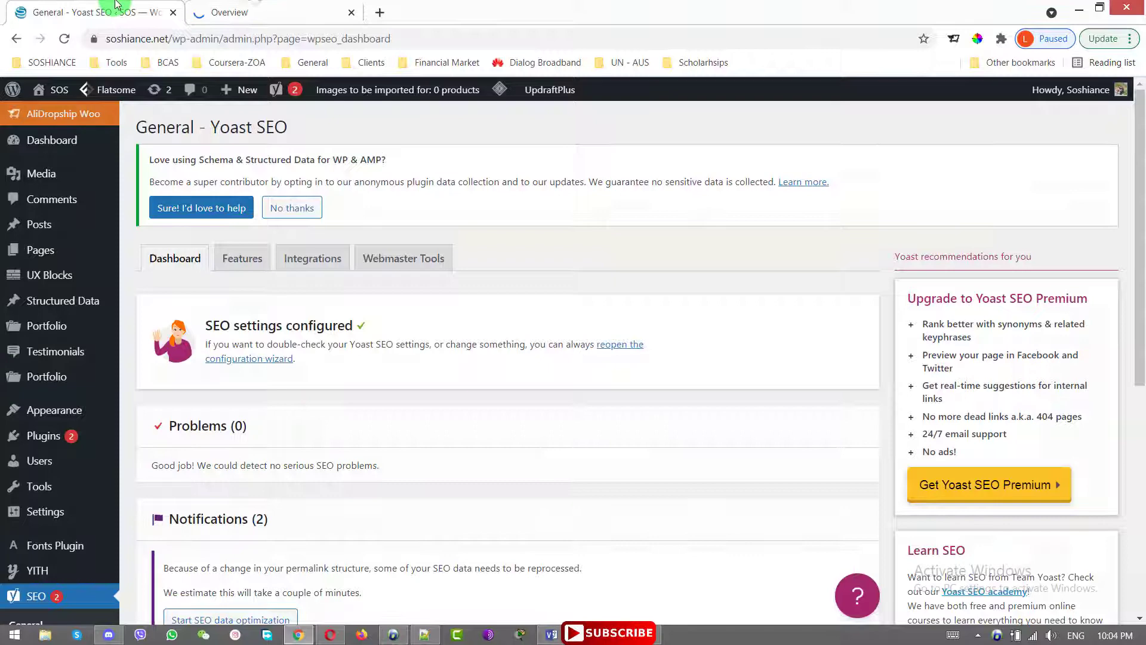
Show Yoast's Webmaster Tools and select the Bing, Google and Yandex verification codes
scroll(44, 567, "down", 4)
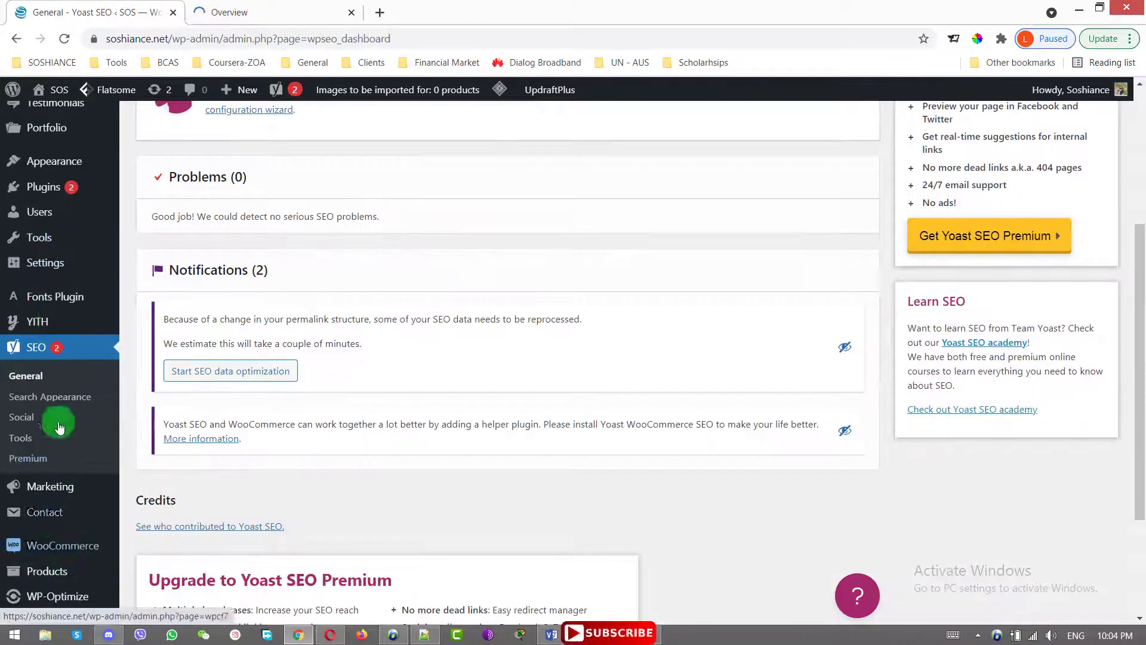
scroll(174, 418, "up", 4)
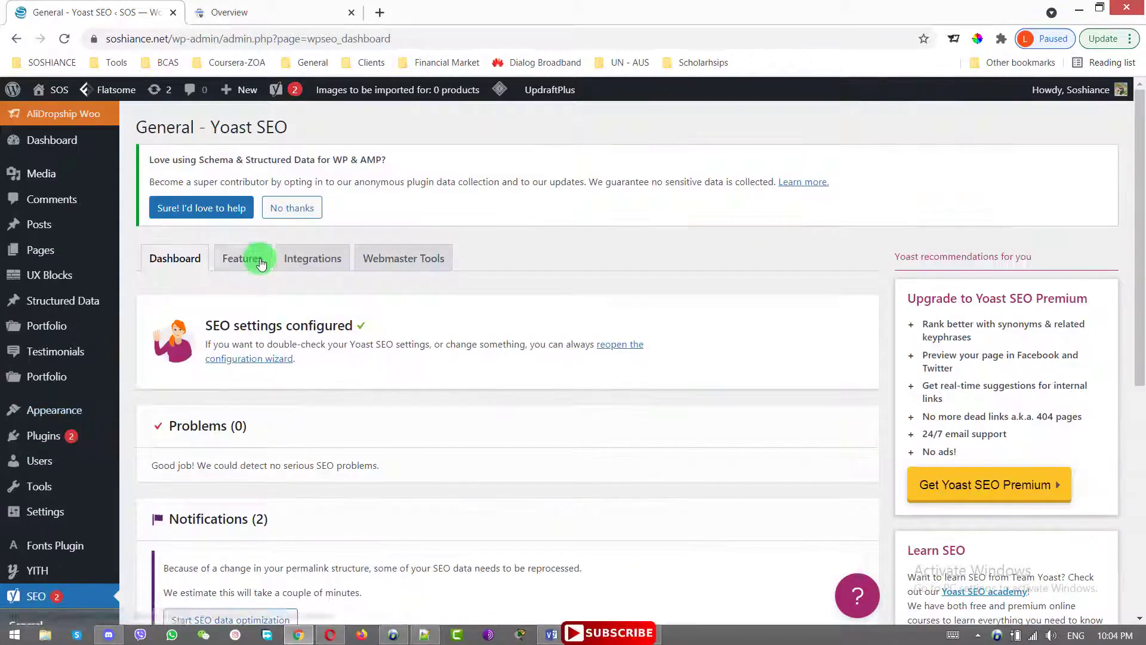
left_click(416, 265)
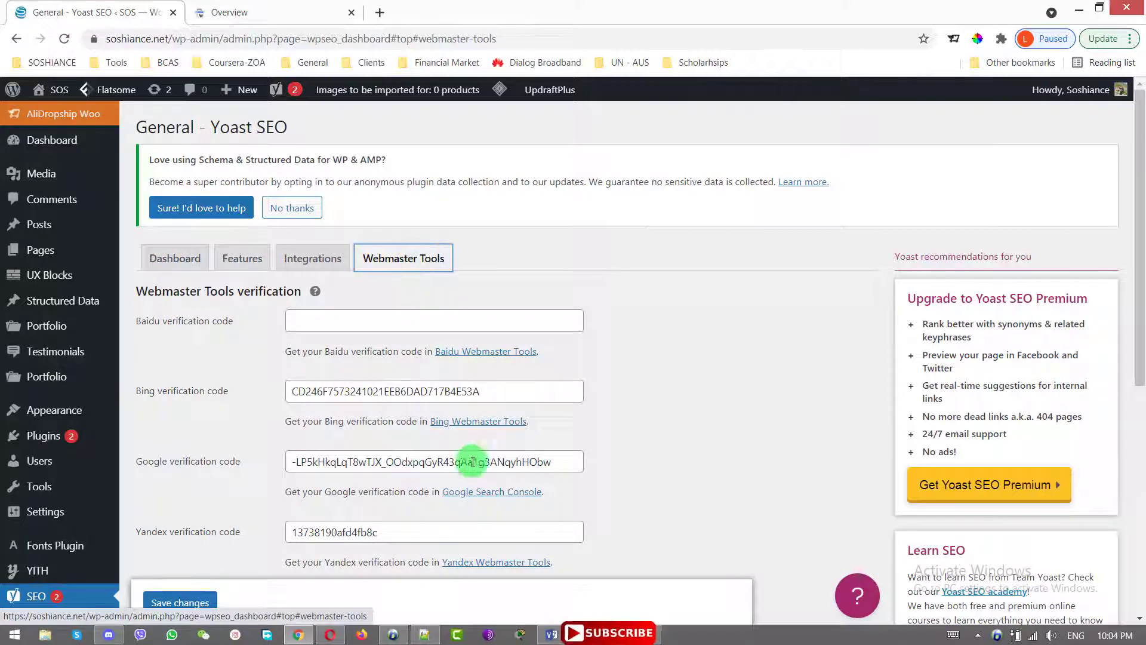
left_click(546, 398)
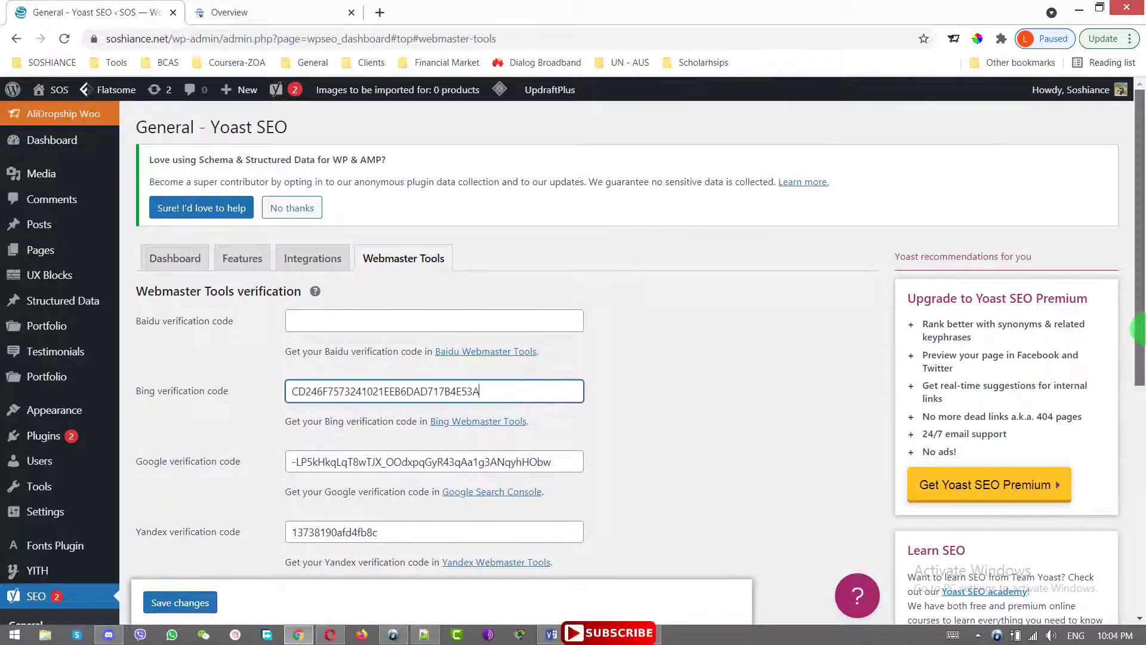
left_click_drag(1137, 331, 1140, 364)
left_click_drag(545, 398, 239, 374)
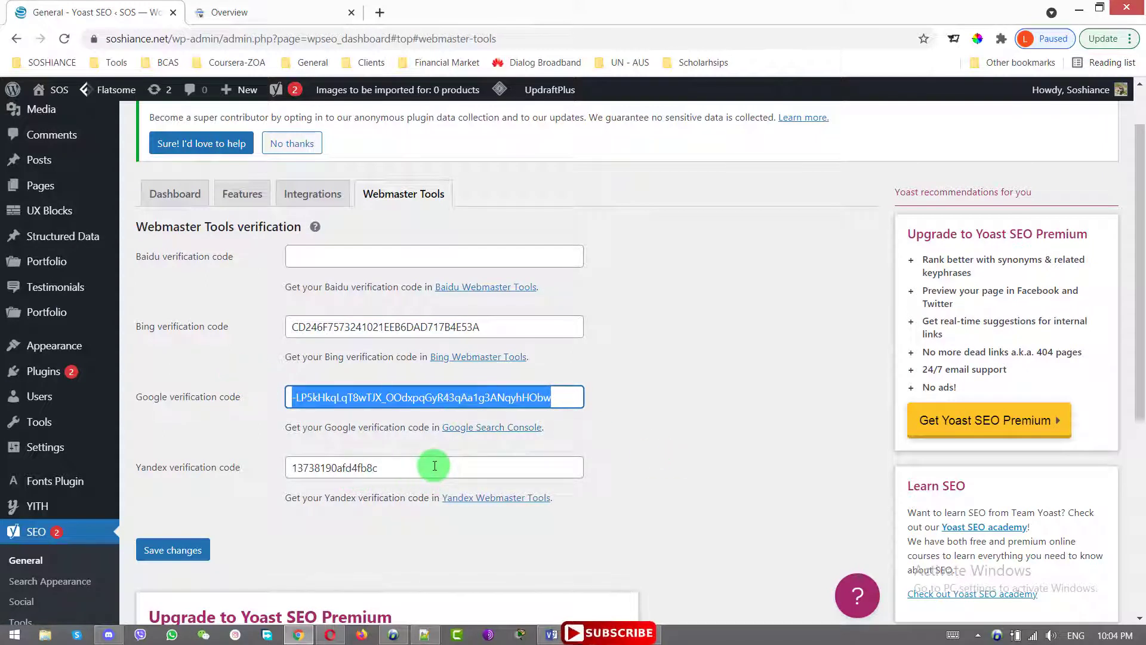
left_click_drag(435, 466, 255, 464)
Reselect the whole Bing and Google verification codes for a closer look
left_click(534, 328)
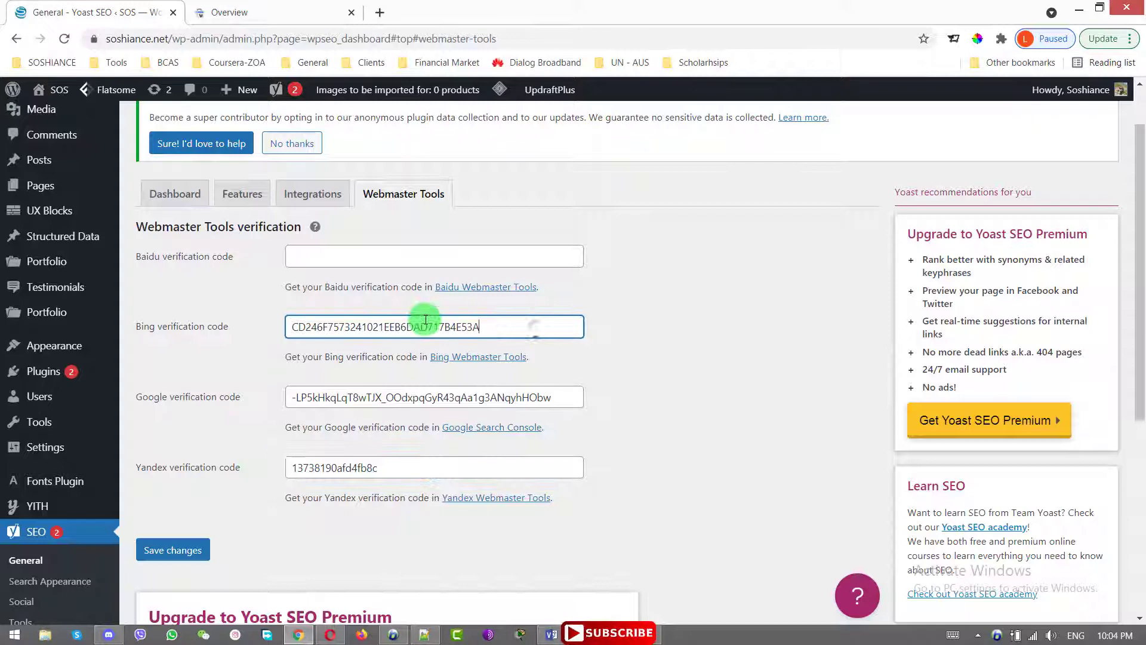
left_click_drag(426, 320, 228, 320)
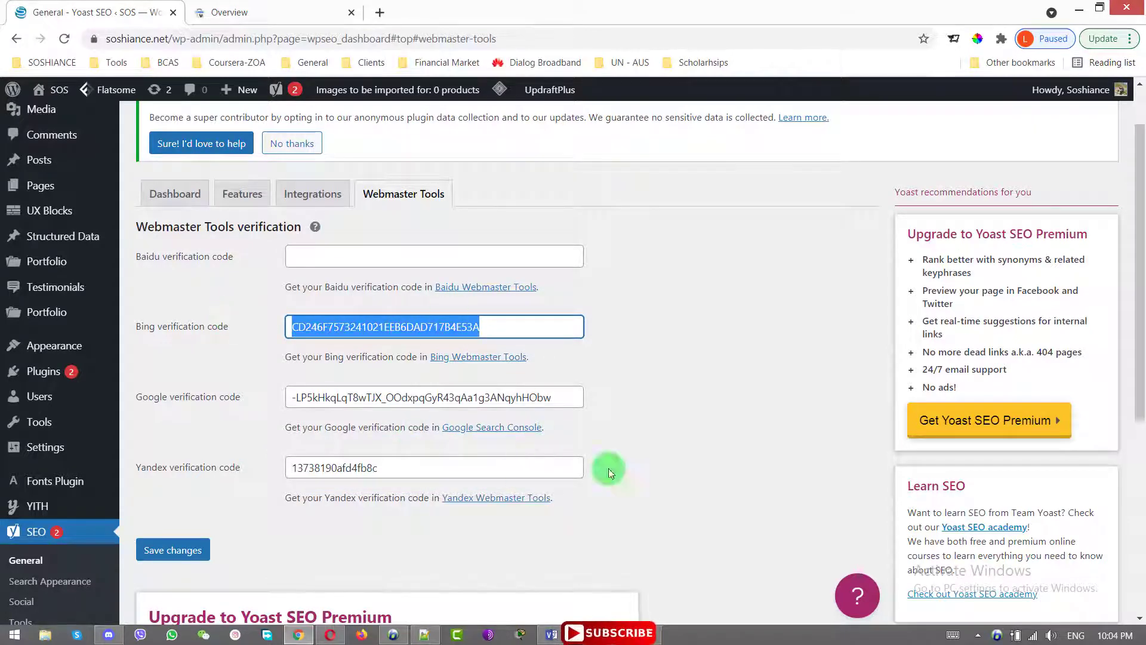
left_click_drag(575, 397, 293, 389)
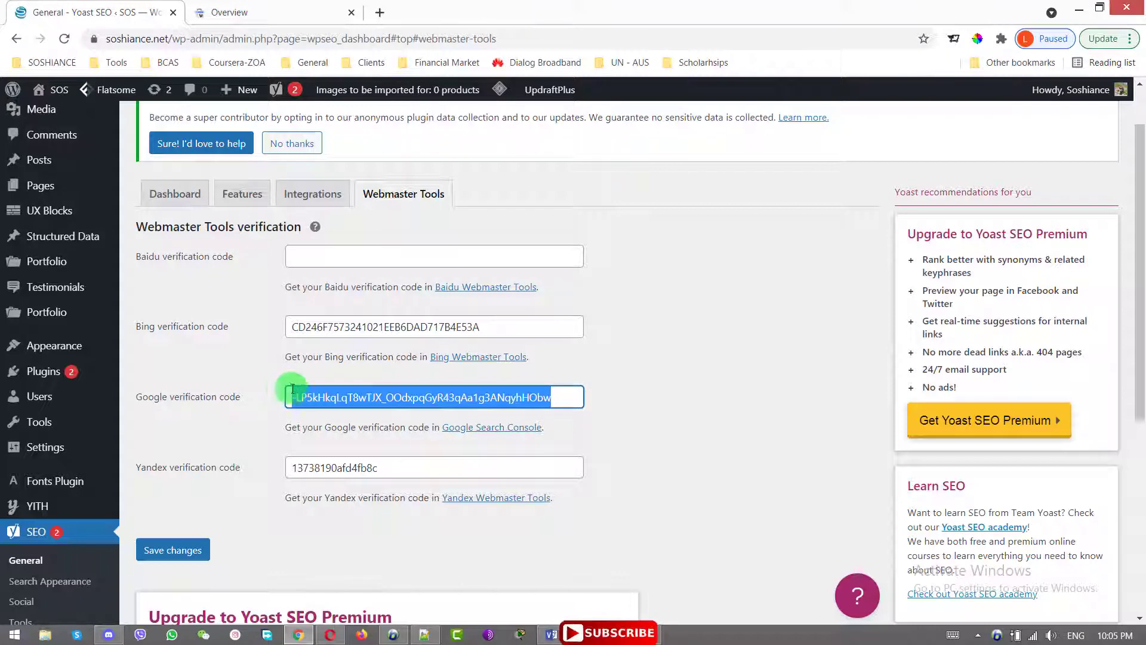
left_click(578, 396)
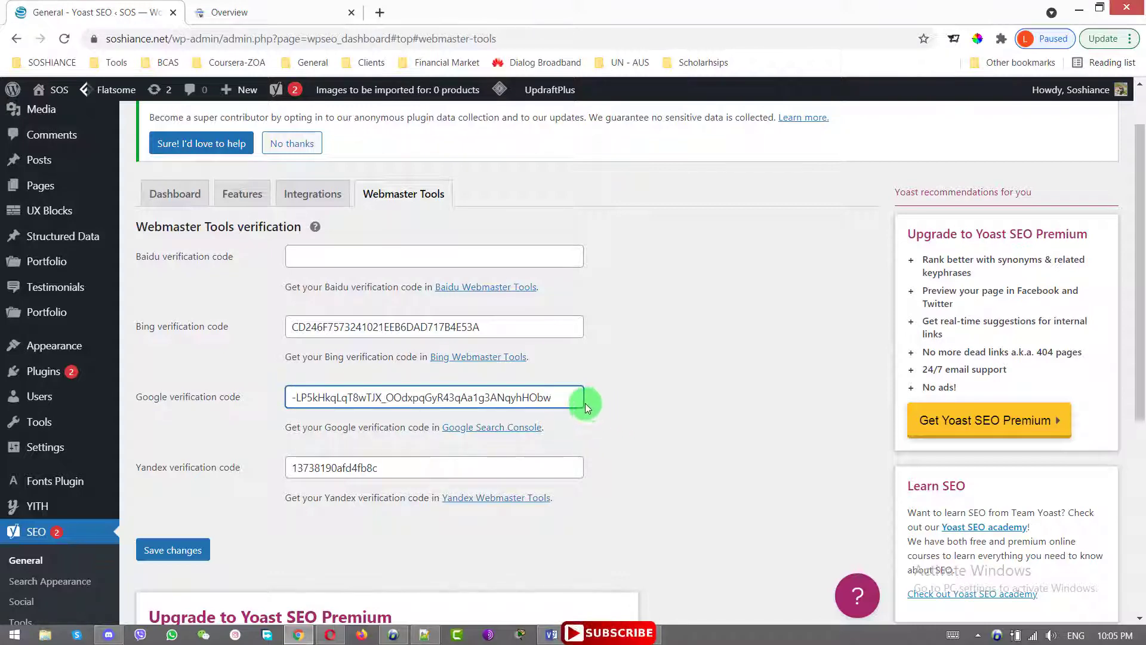
left_click(397, 322)
left_click(251, 7)
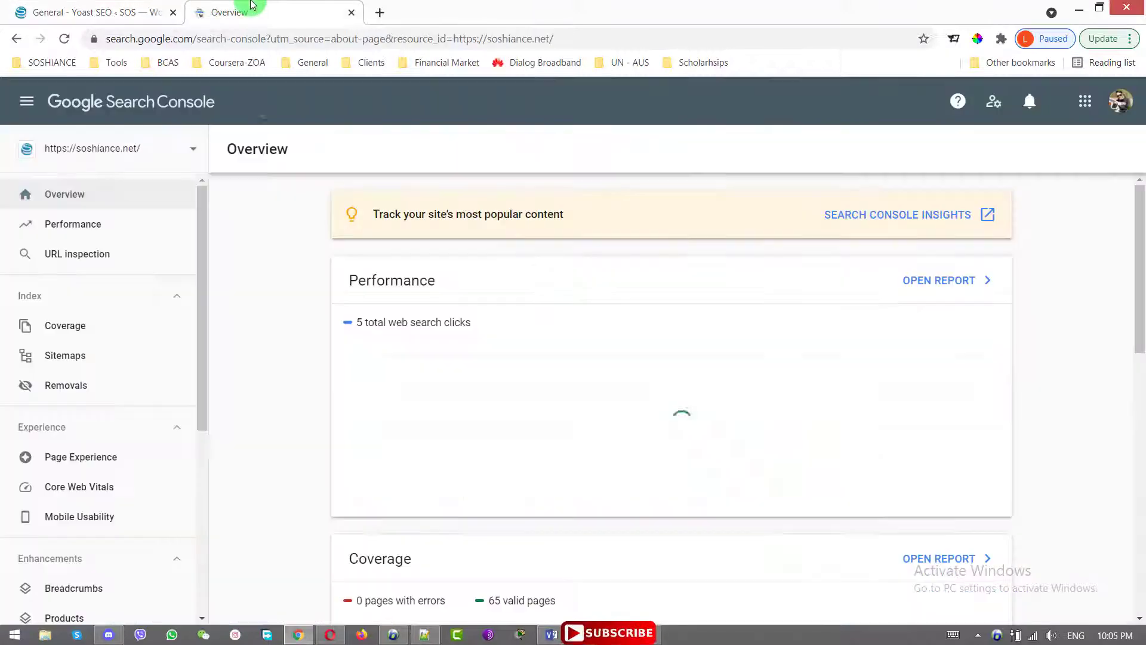
left_click(128, 154)
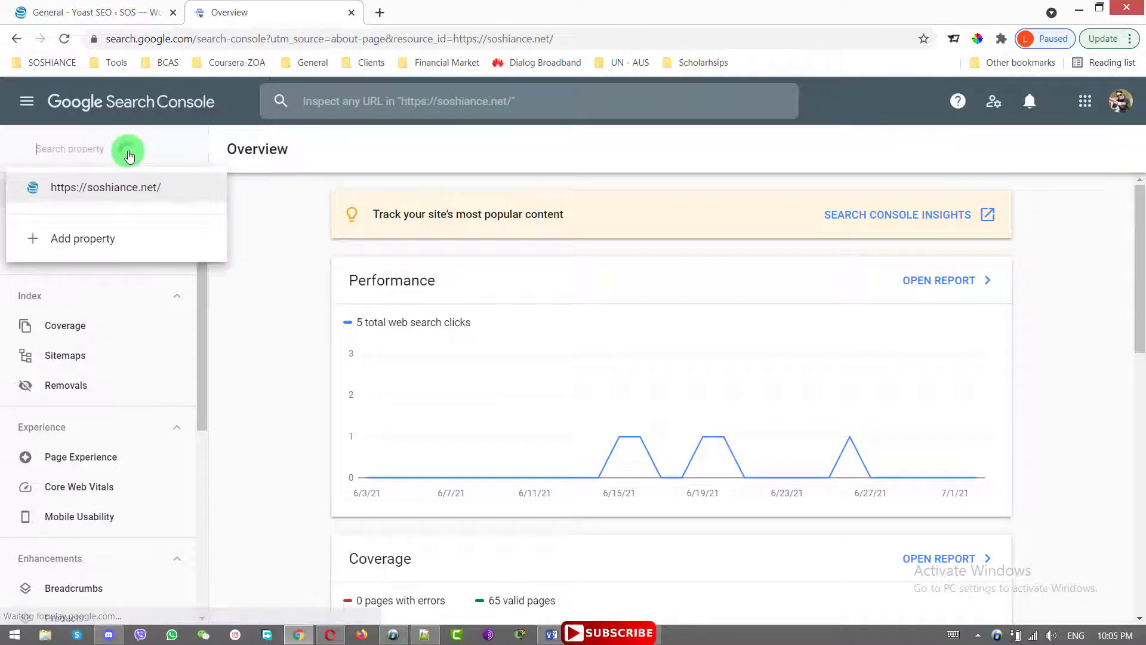
left_click(99, 238)
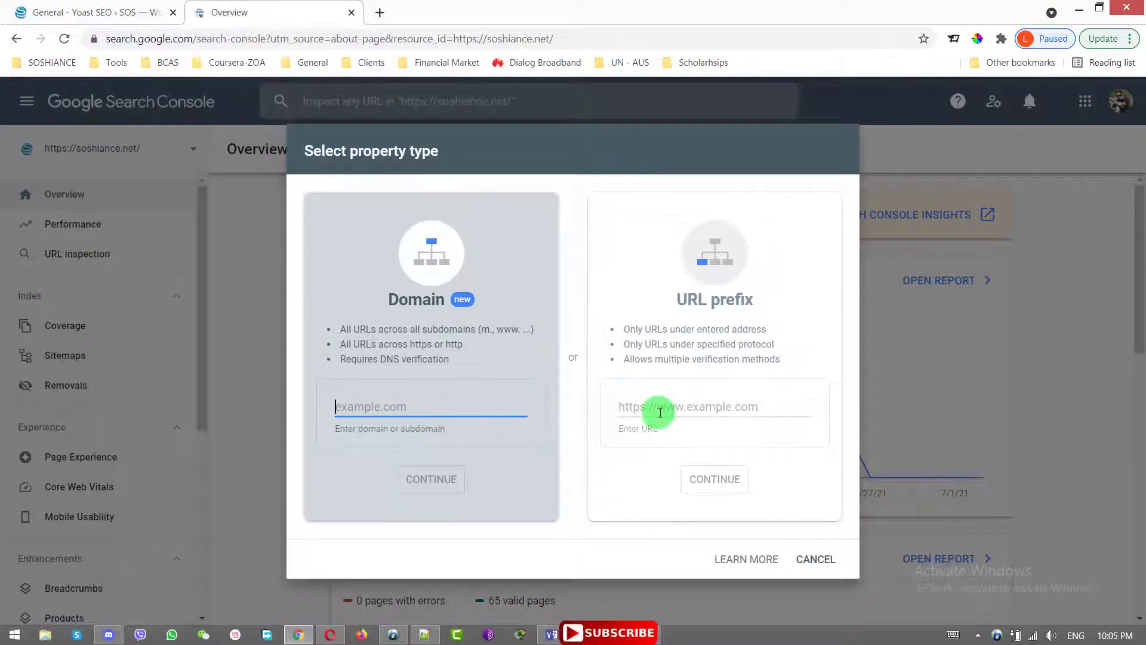
left_click(661, 412)
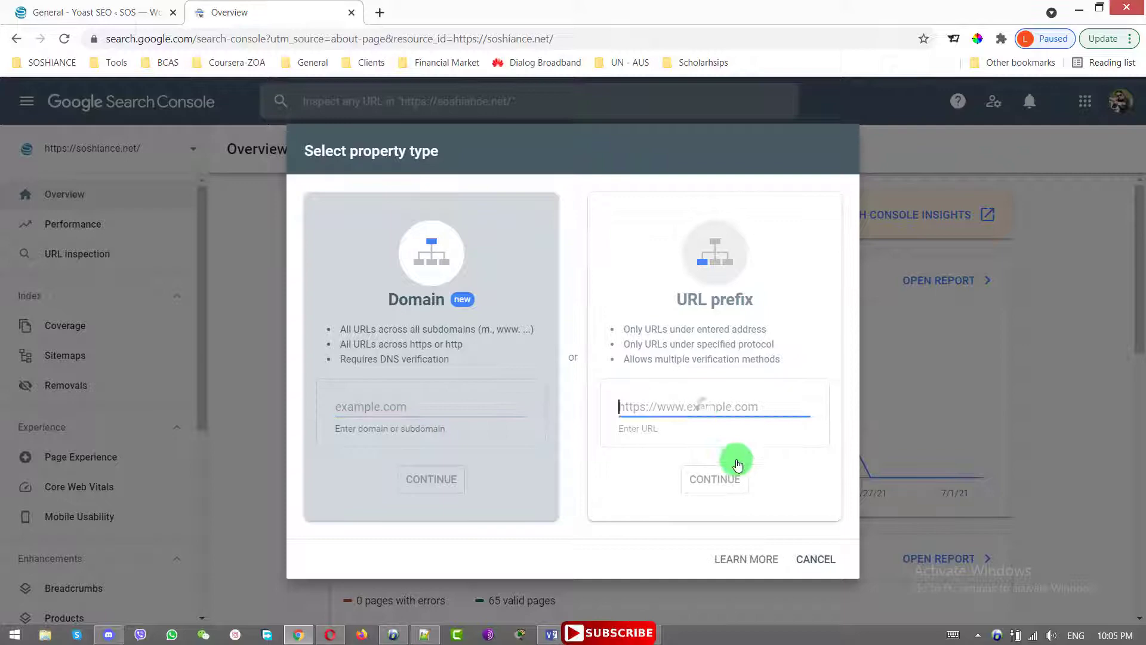
left_click(815, 565)
scroll(719, 528, "down", 4)
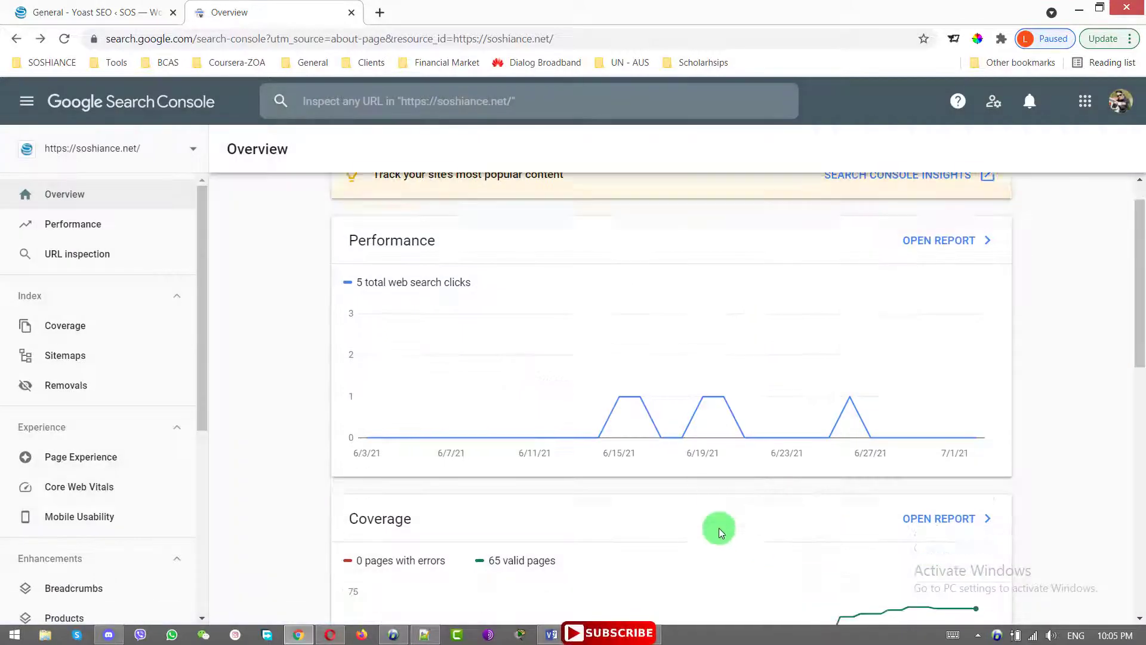
Back in Yoast's Webmaster Tools, reselect the Google verification code to recheck it
left_click(103, 4)
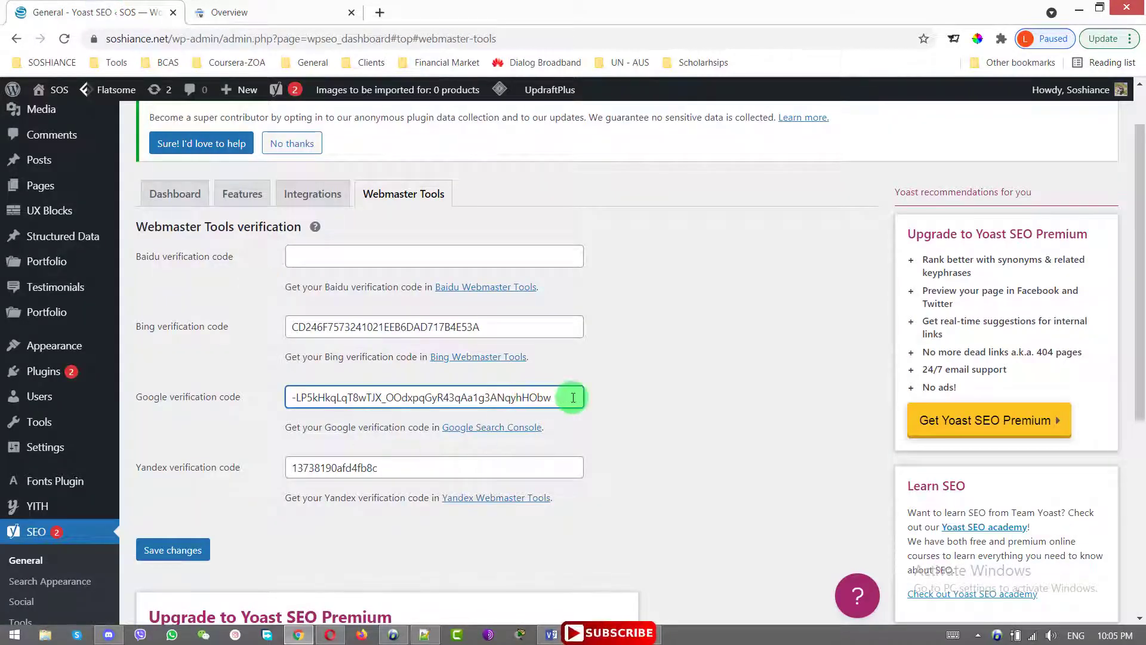
left_click_drag(567, 396, 278, 391)
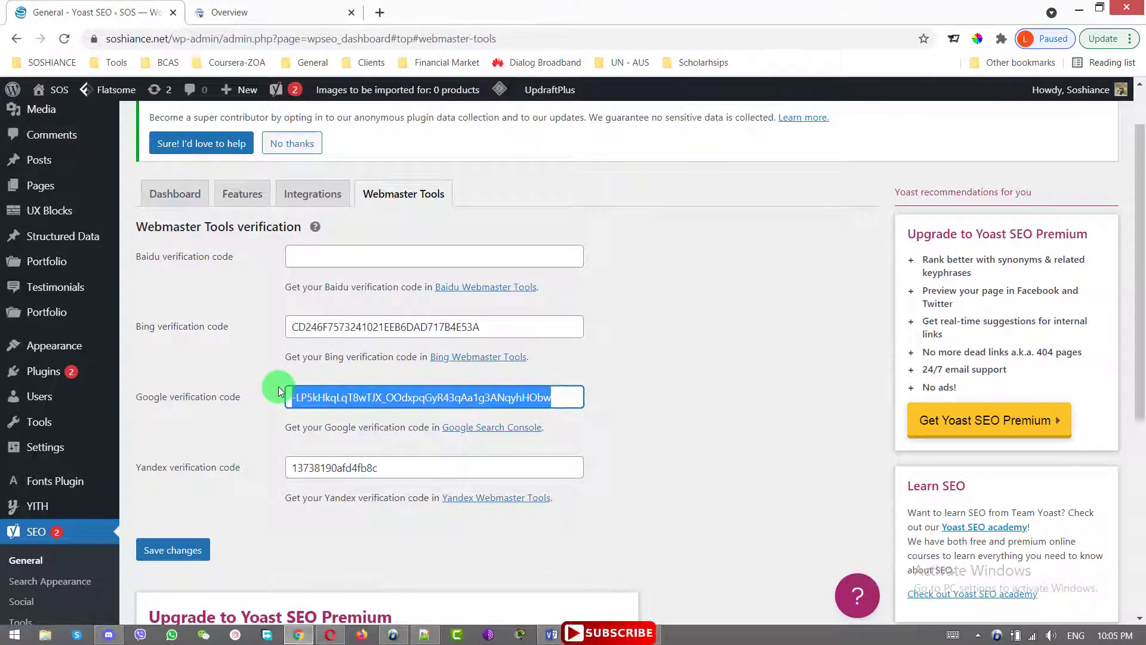
left_click(568, 394)
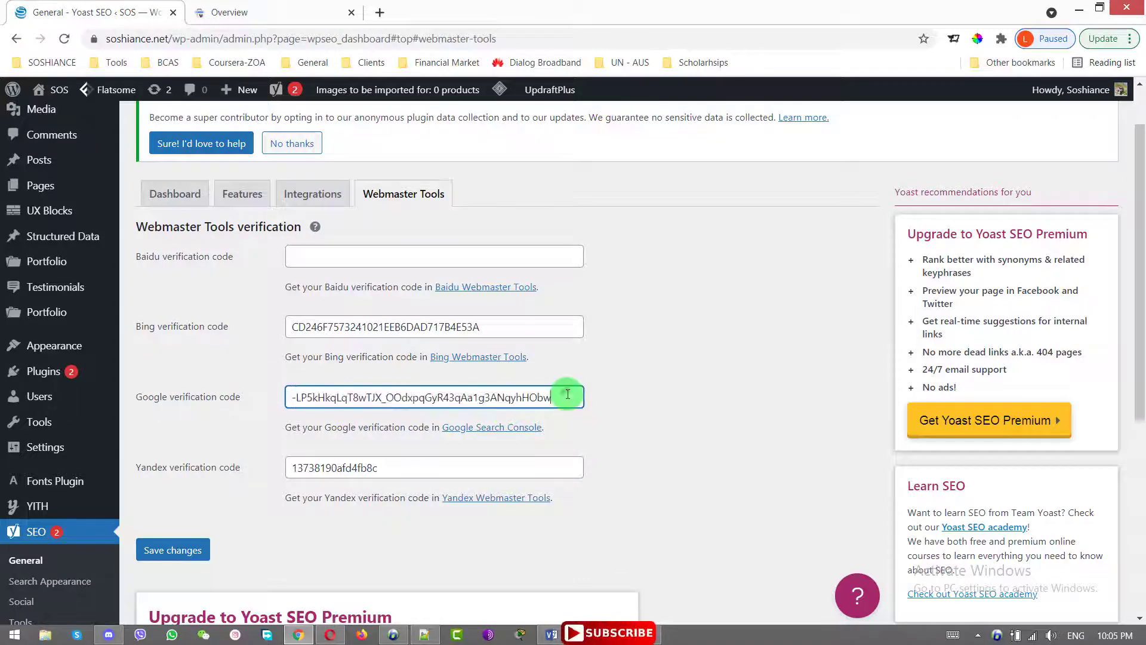
left_click_drag(568, 396, 512, 397)
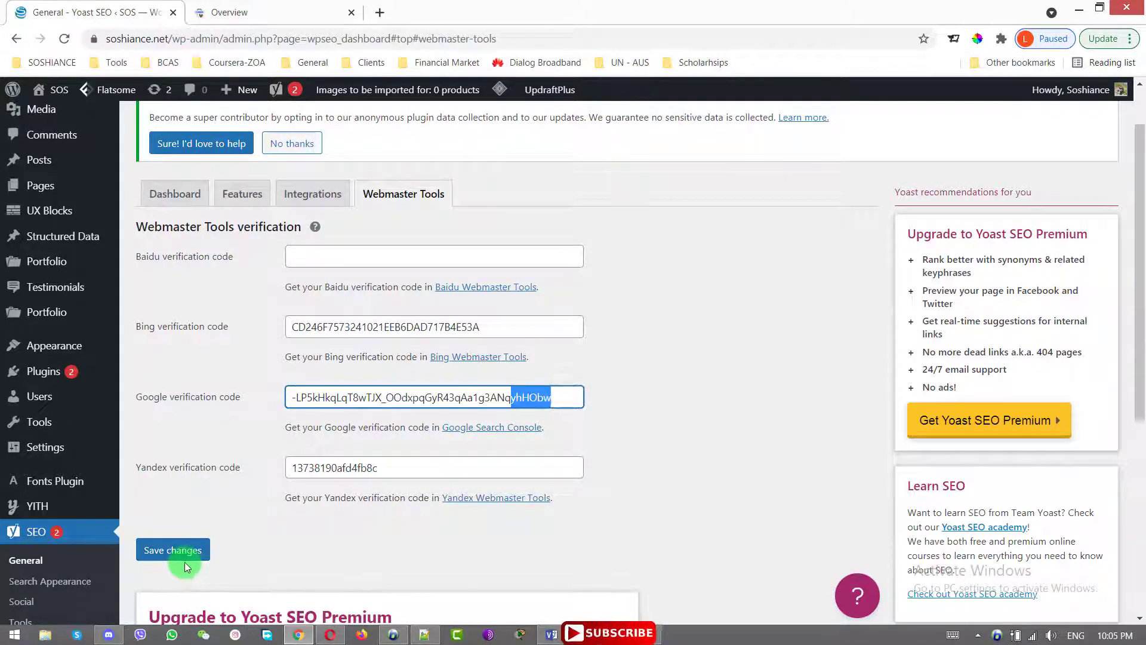
left_click(197, 12)
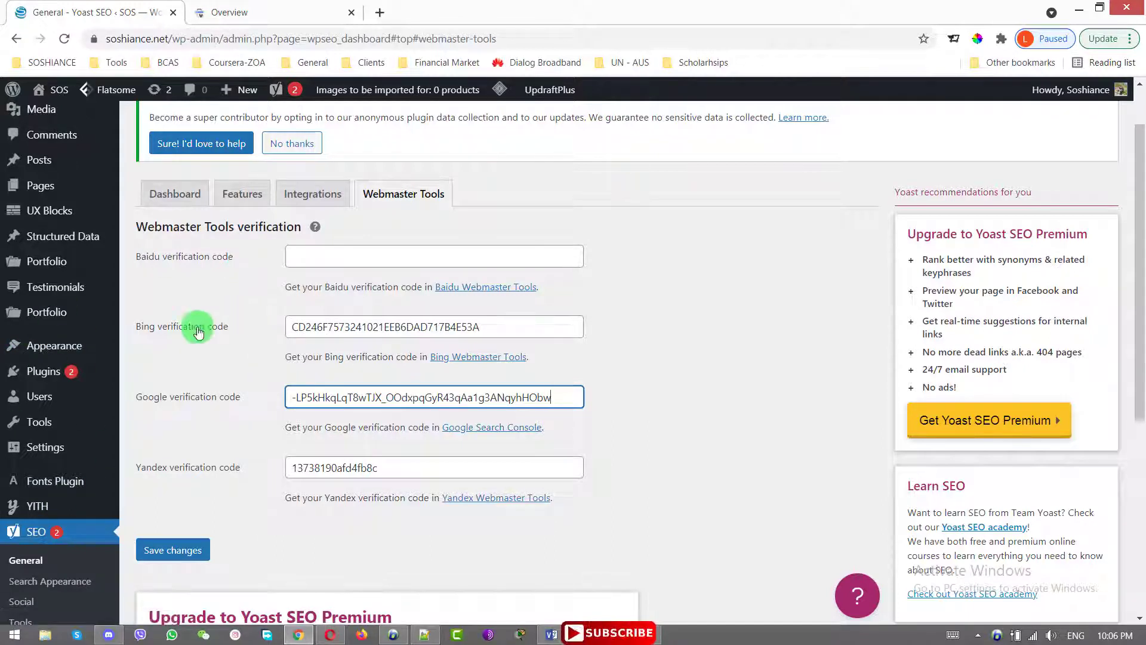
mouse_move(36, 509)
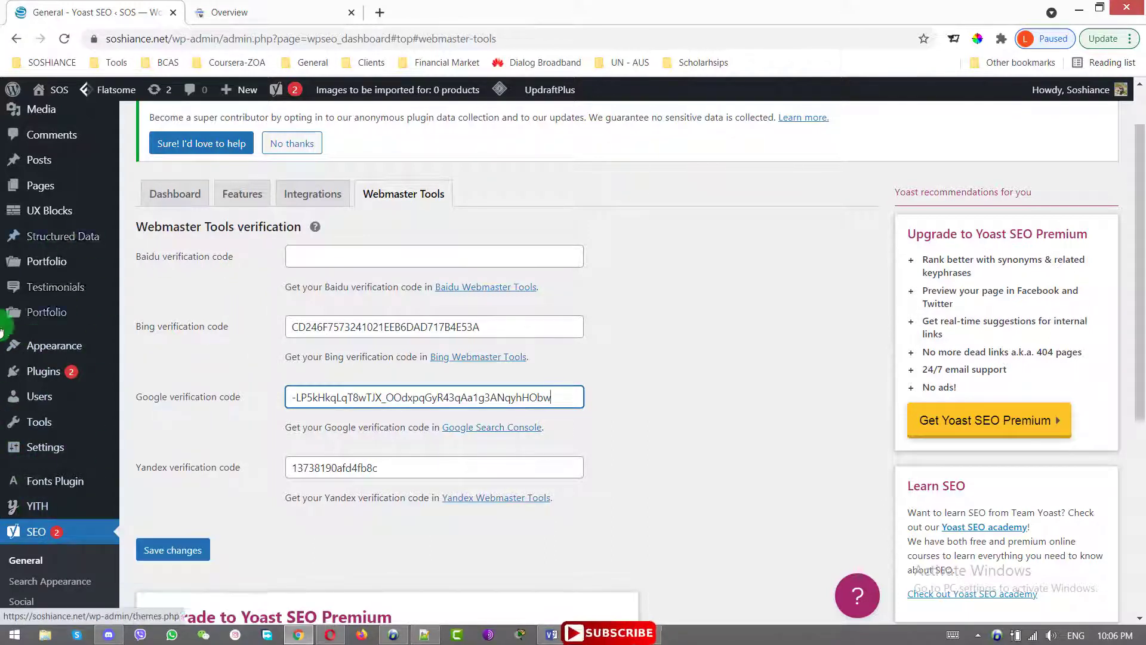
mouse_move(88, 241)
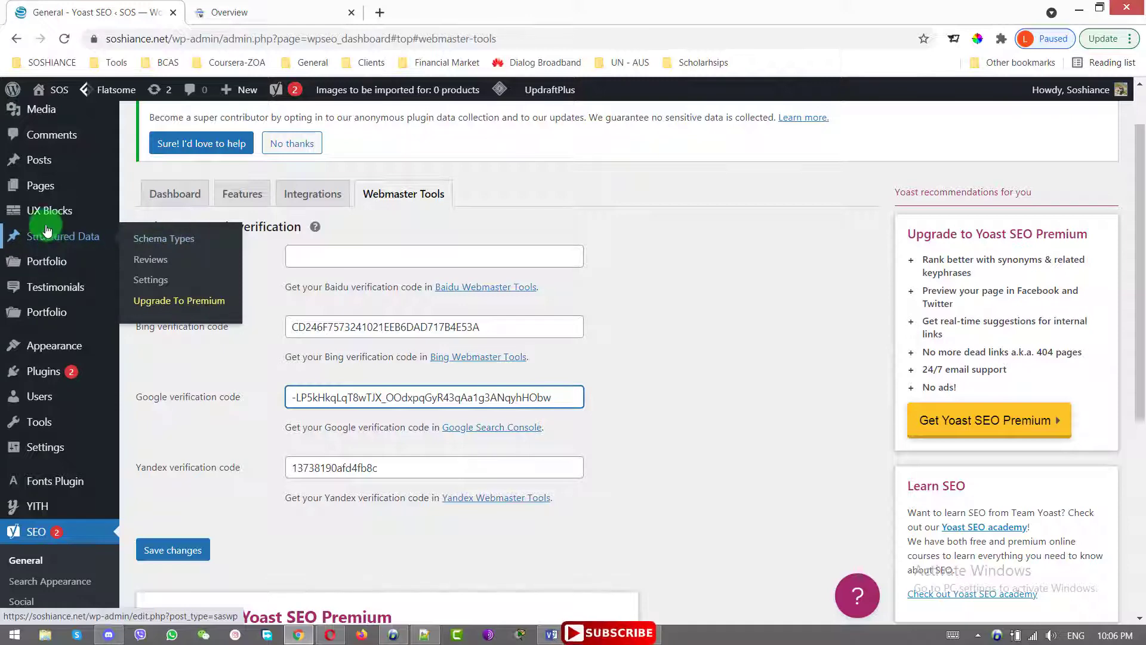
Open Structured Data > Settings and scroll the Global tab's General Settings
left_click(161, 287)
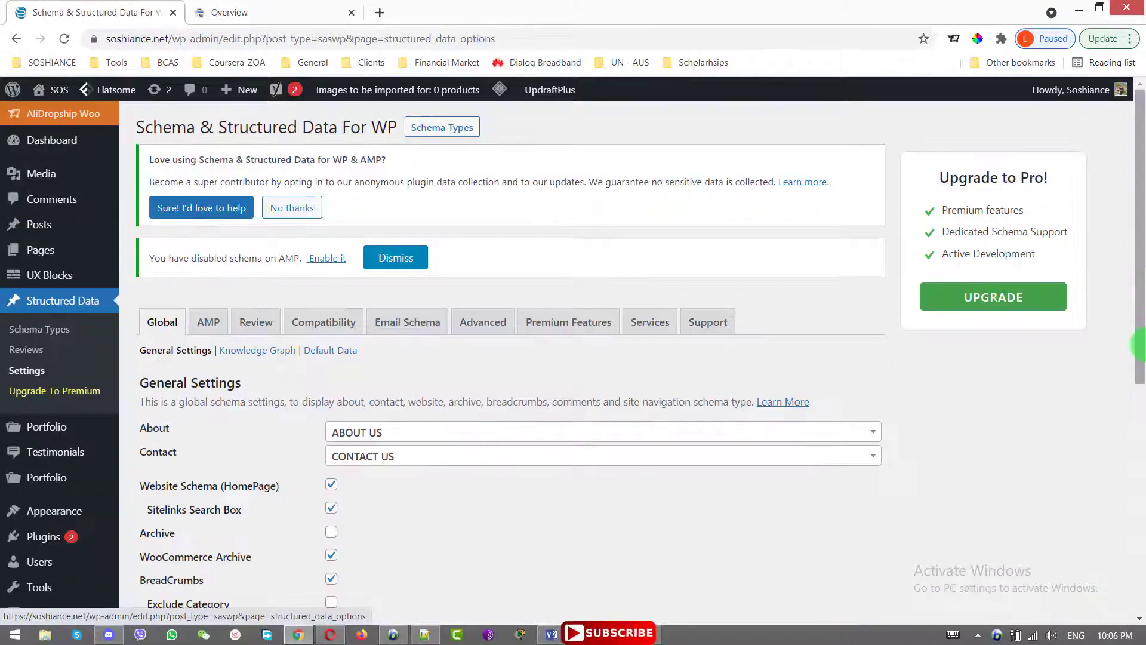
left_click_drag(1140, 306, 1144, 373)
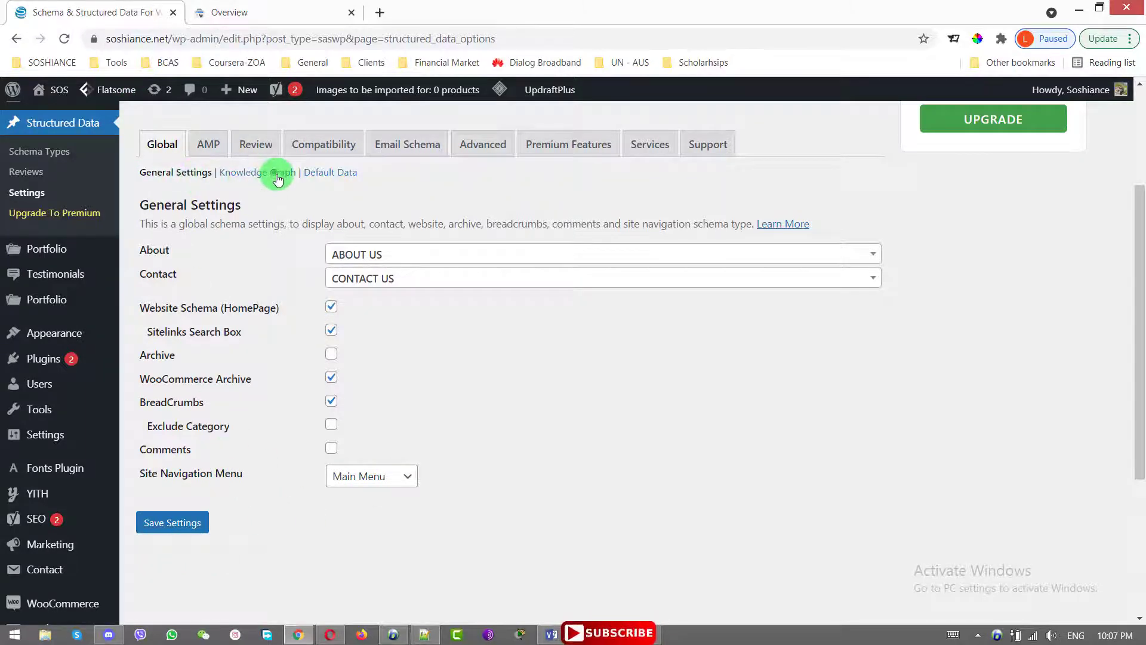
Bring up the Knowledge Graph settings and keep Person as the data type, checking name and job title Entrepreneur
left_click(277, 173)
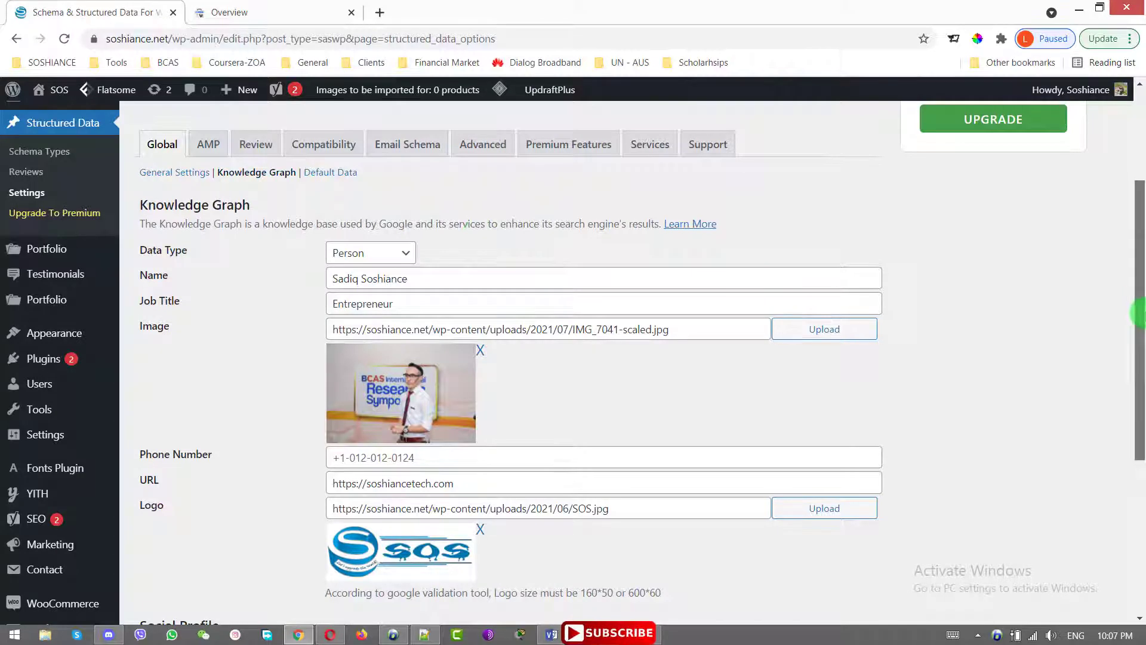
left_click_drag(1139, 317, 1137, 343)
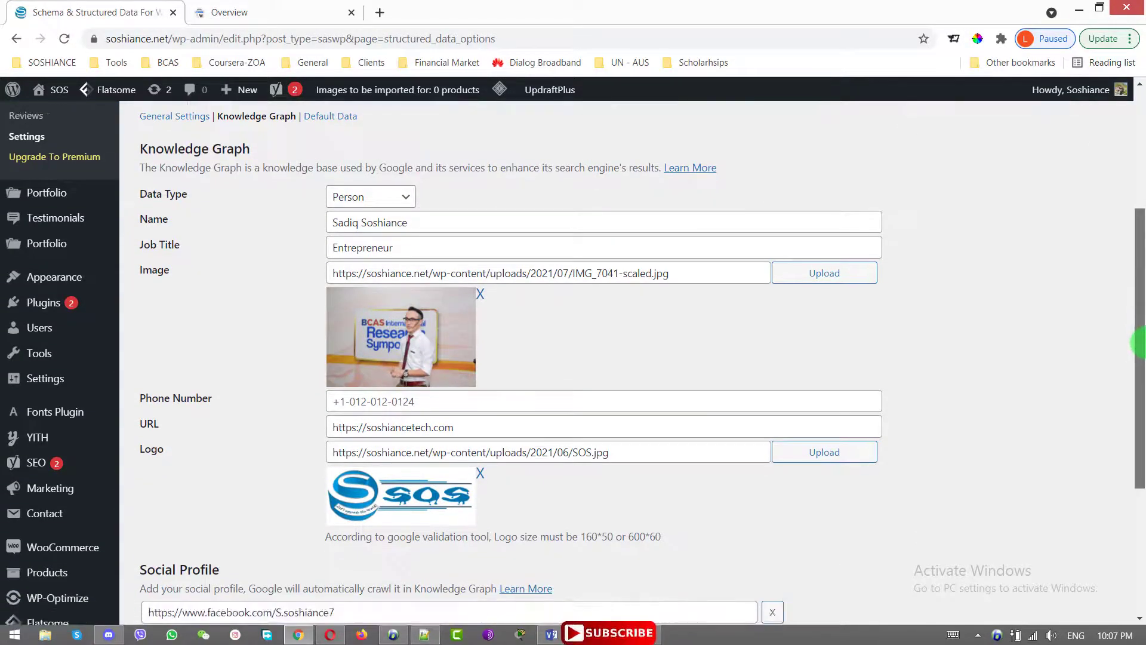
left_click(388, 203)
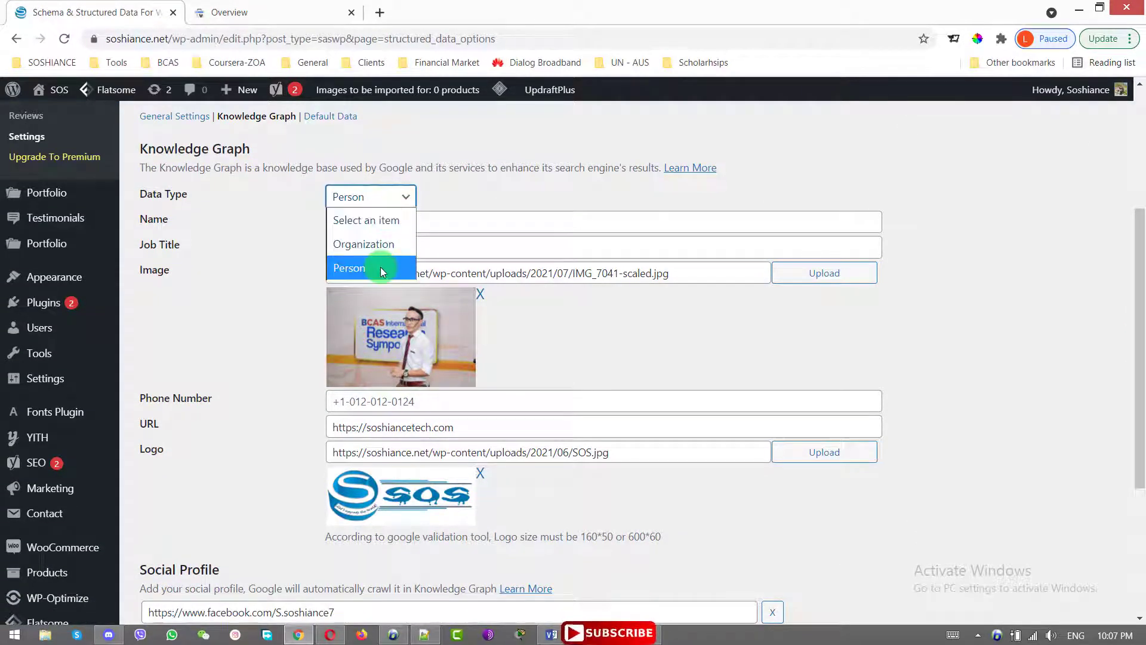
left_click(552, 191)
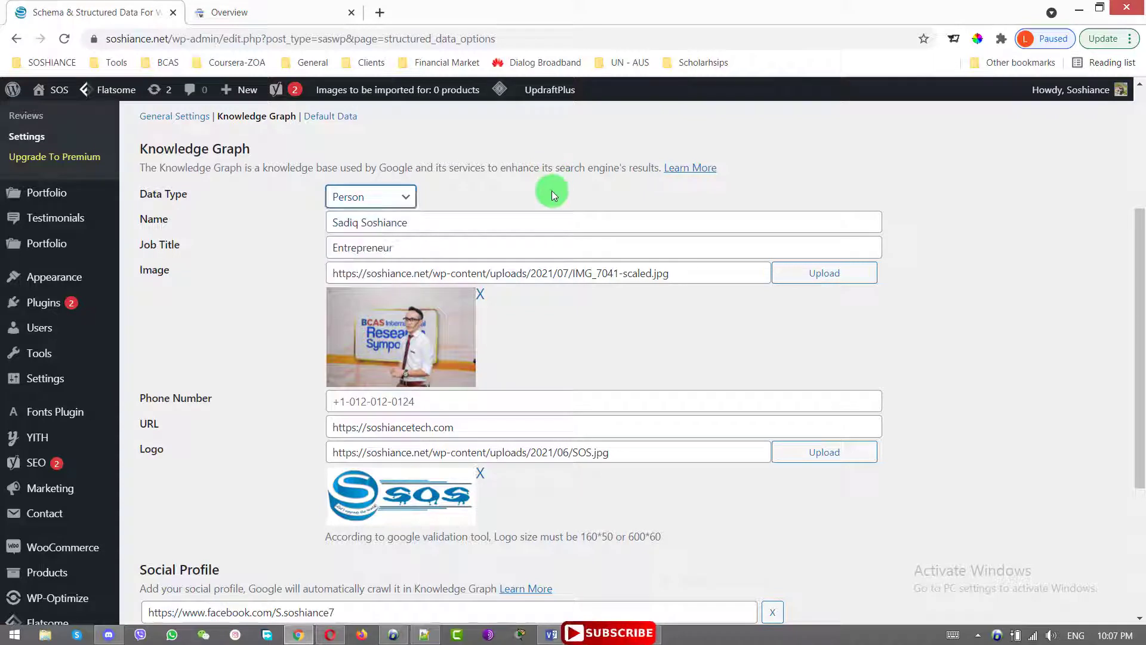
left_click(13, 306)
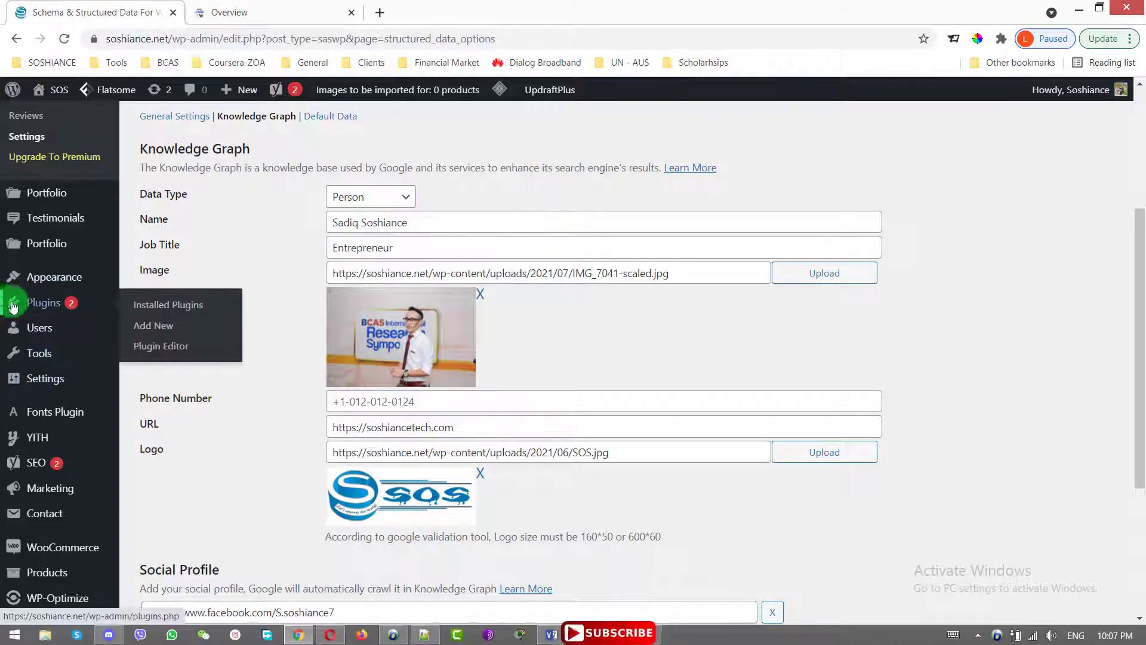
left_click(489, 225)
left_click_drag(1139, 359, 1139, 378)
left_click_drag(445, 212, 272, 204)
left_click(772, 294)
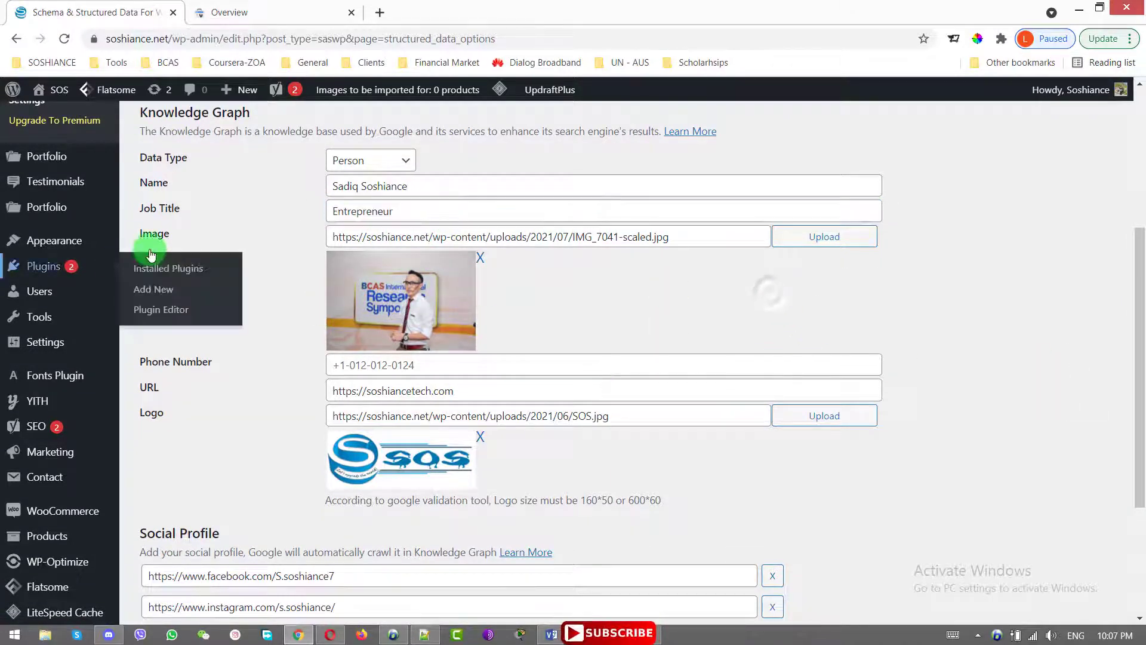
Review the image URL, site URL and Facebook and Instagram profile links, then save the settings
left_click(718, 238)
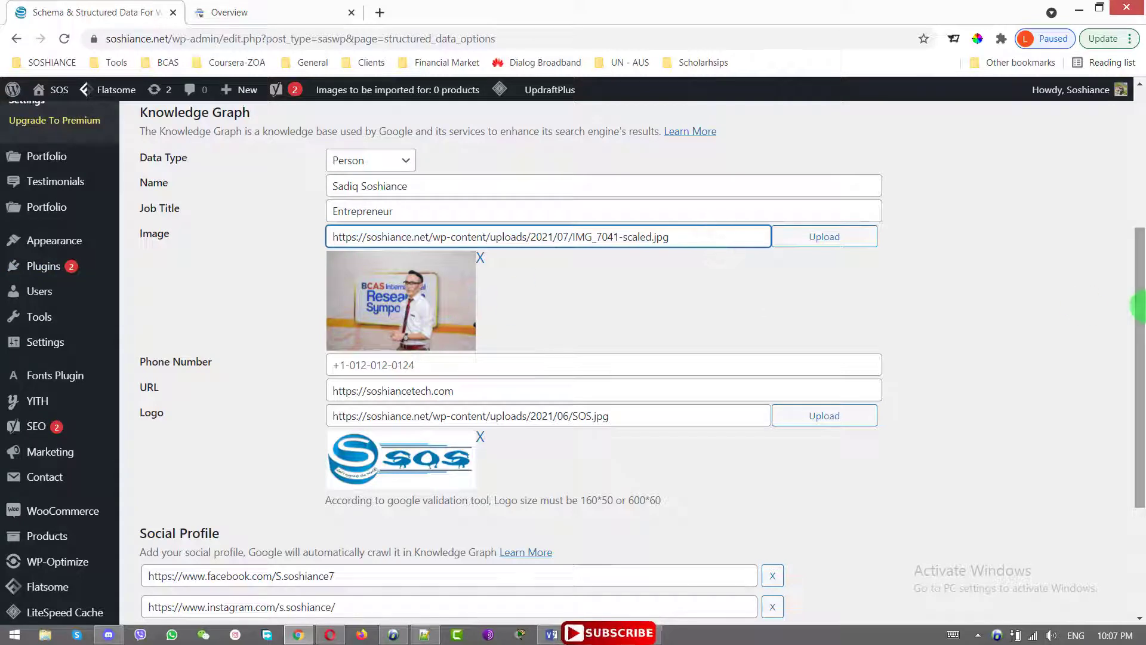
left_click_drag(1138, 307, 1138, 339)
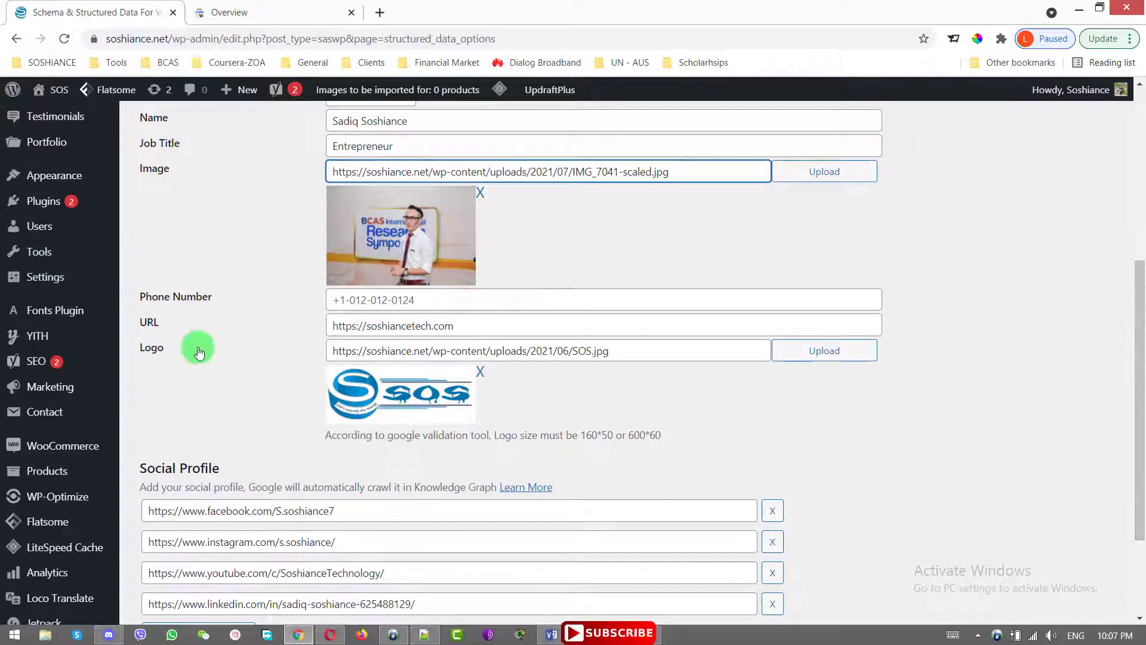
left_click(497, 333)
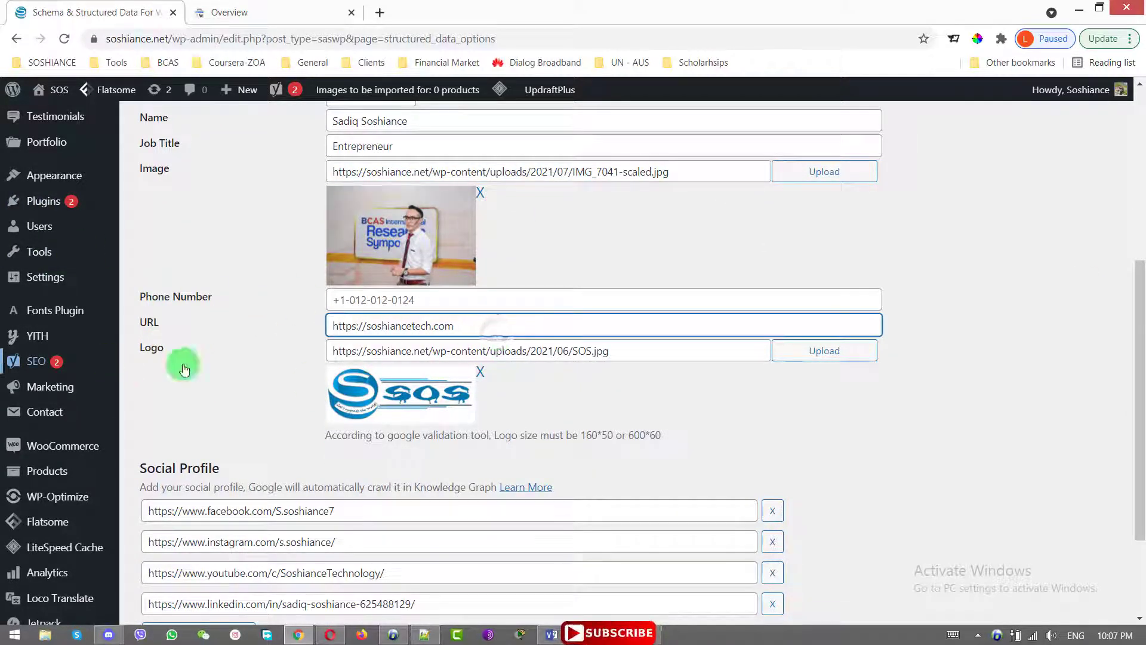
left_click_drag(1140, 409, 1138, 500)
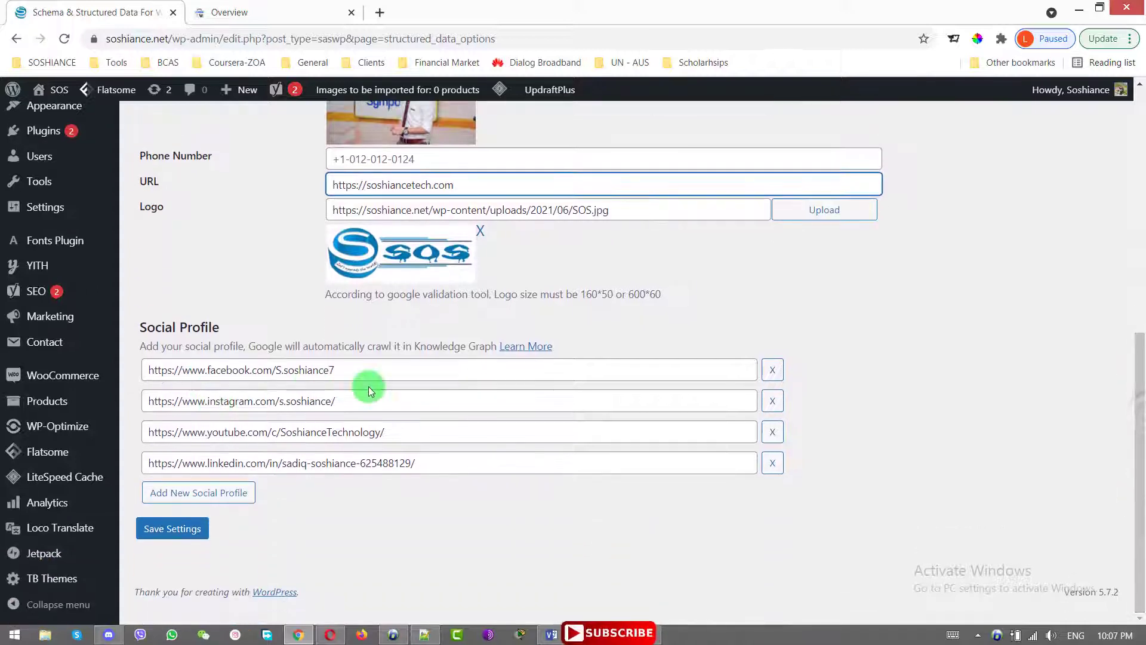
left_click_drag(422, 369, 120, 371)
mouse_move(111, 365)
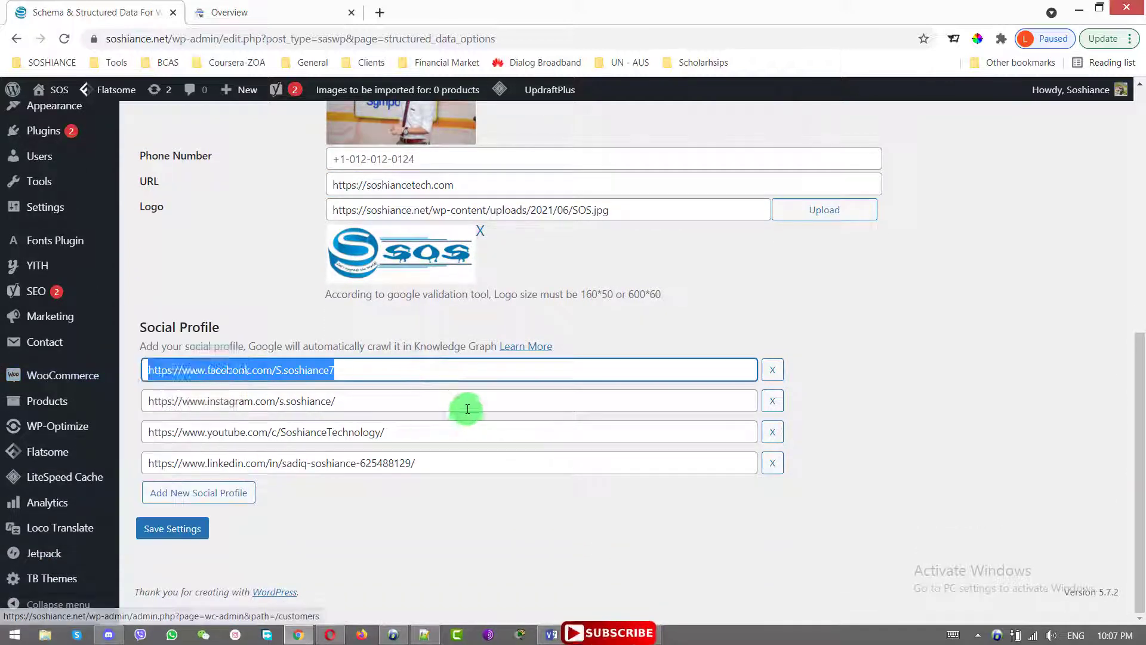
left_click_drag(402, 399, 148, 401)
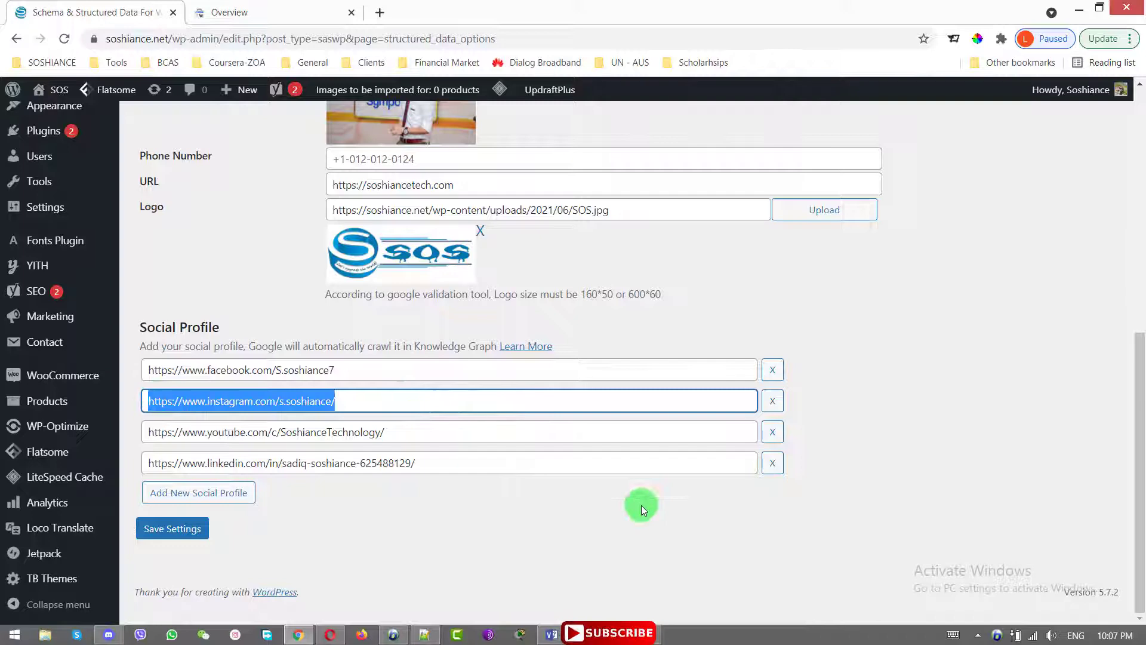
left_click(167, 533)
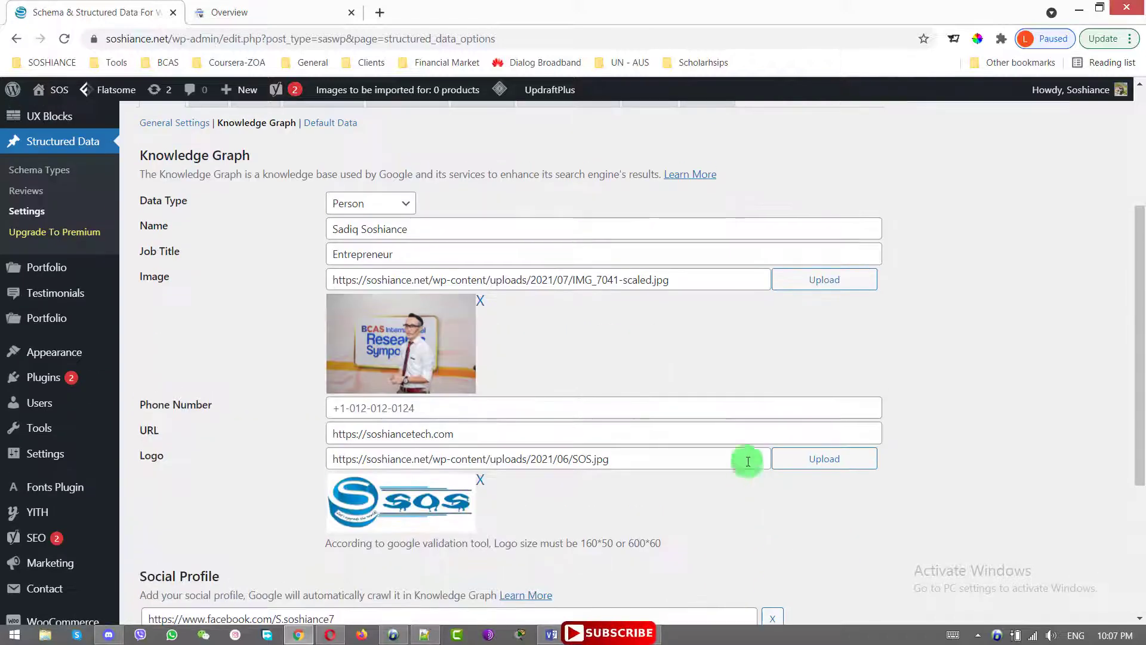
scroll(215, 303, "down", 4)
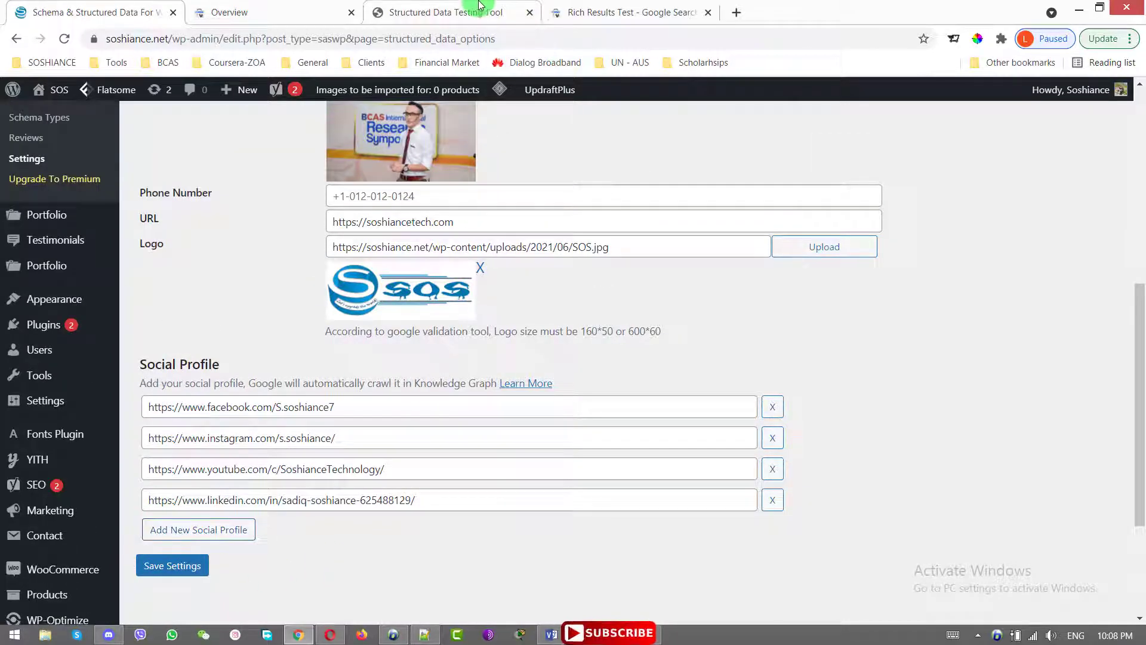
left_click(479, 7)
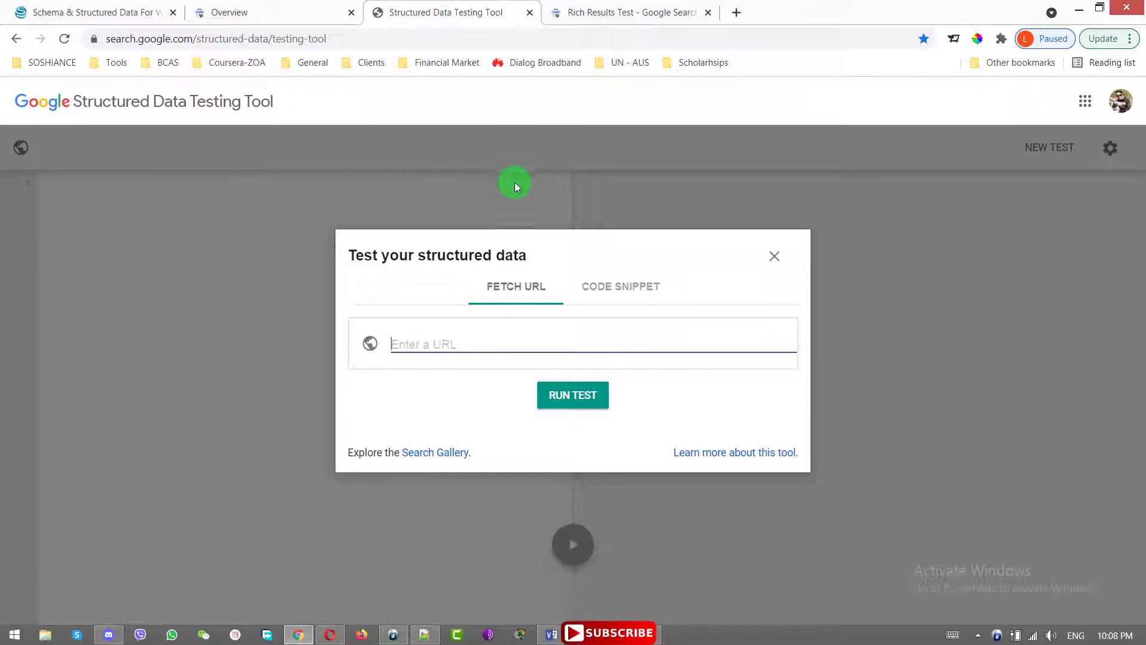
left_click(545, 344)
left_click(474, 370)
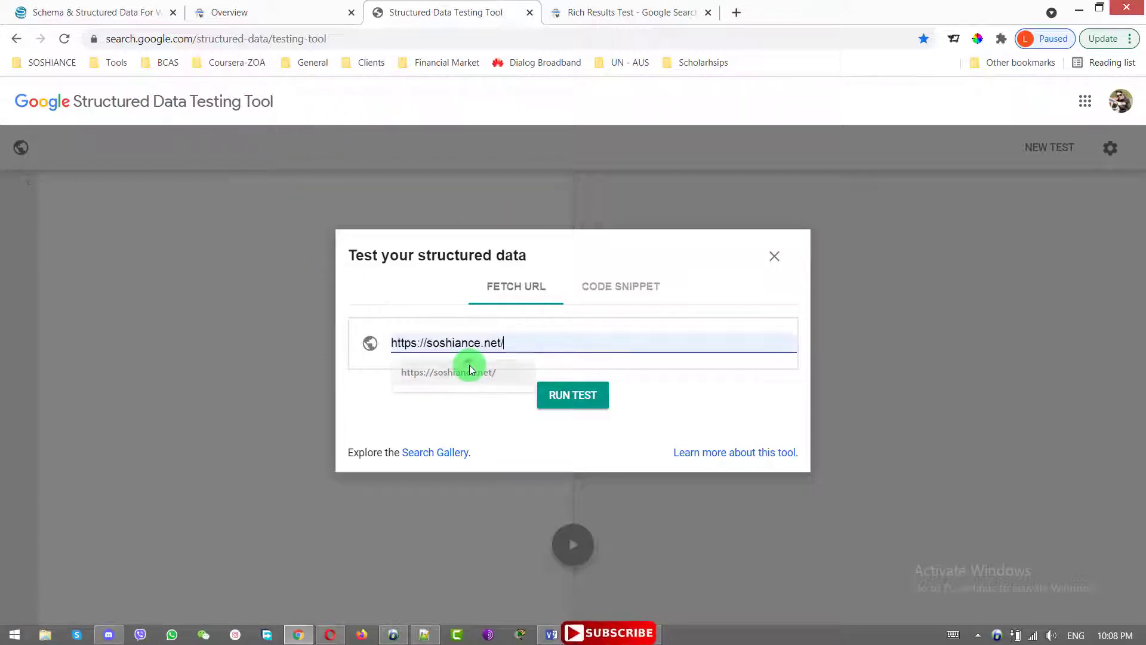
left_click(582, 395)
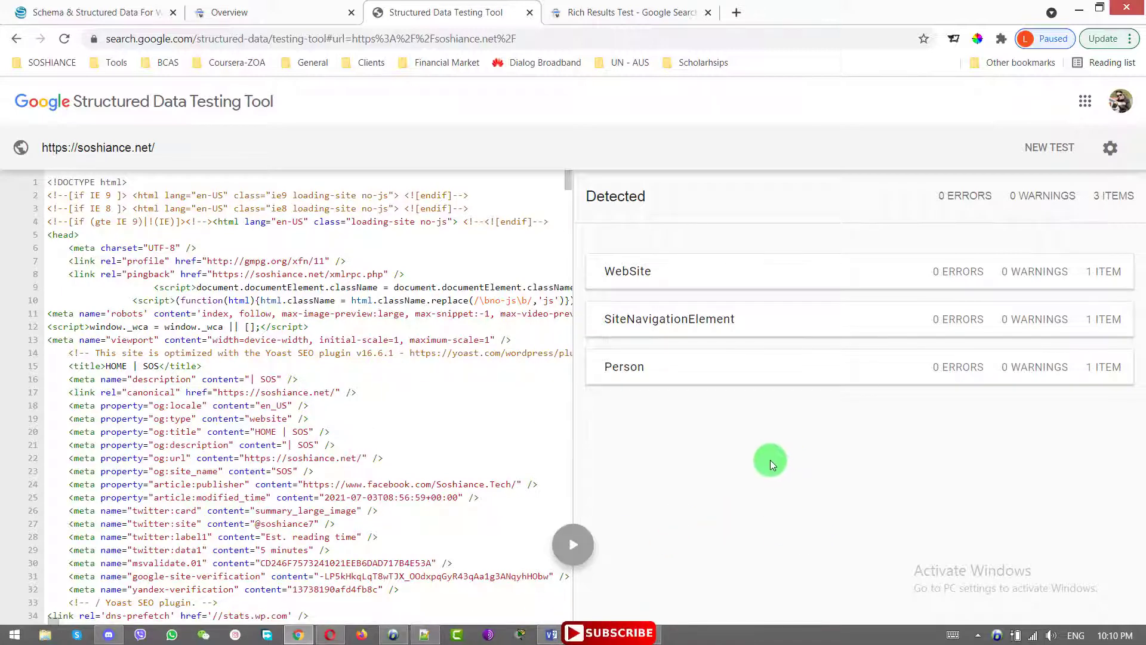
left_click(635, 366)
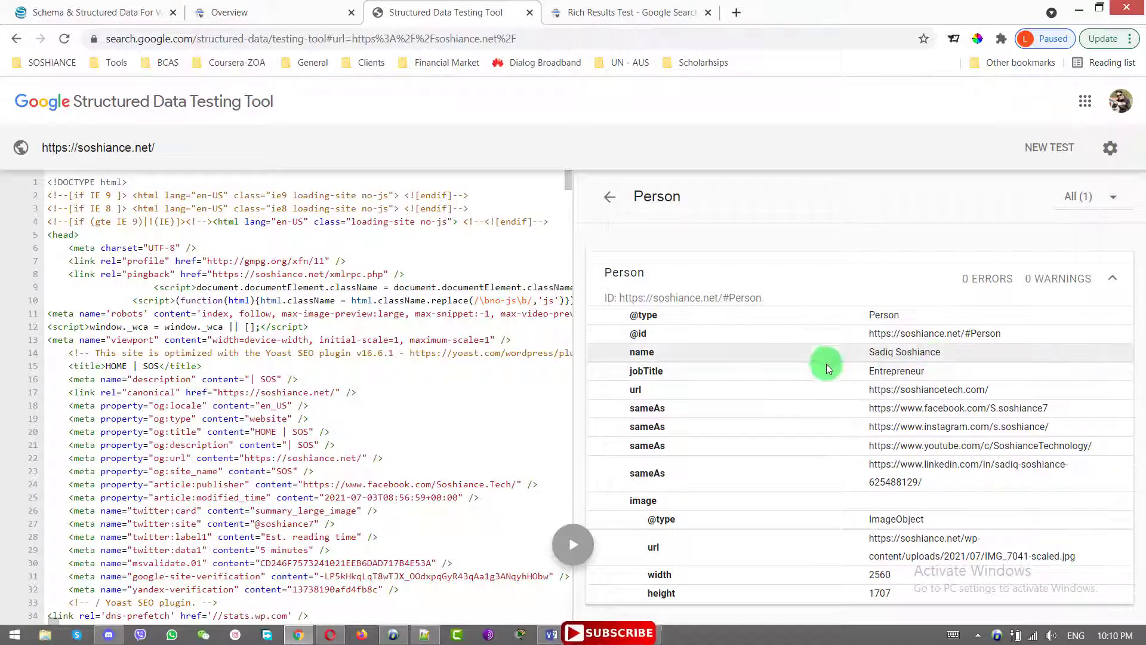
left_click_drag(1015, 393, 798, 385)
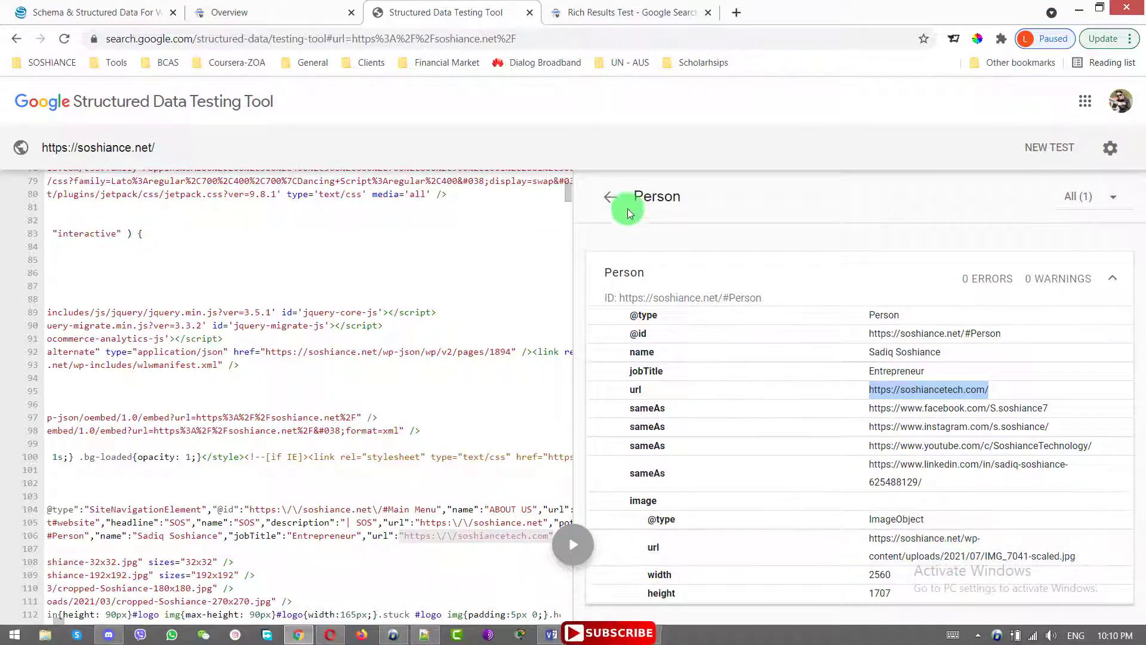
left_click(609, 197)
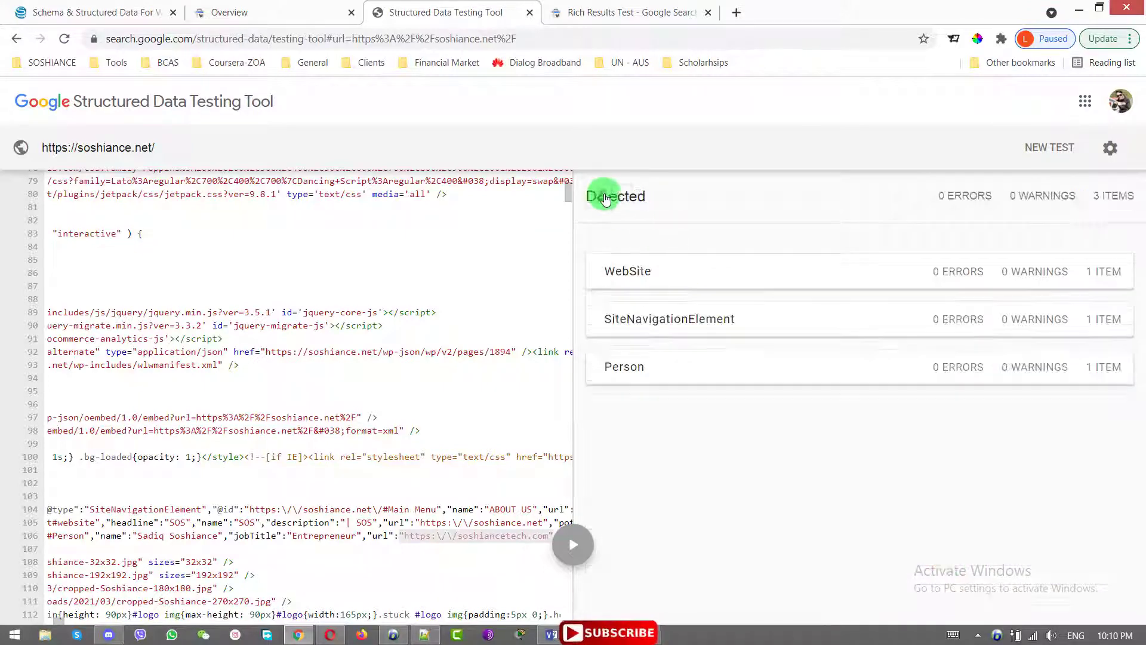
left_click(884, 286)
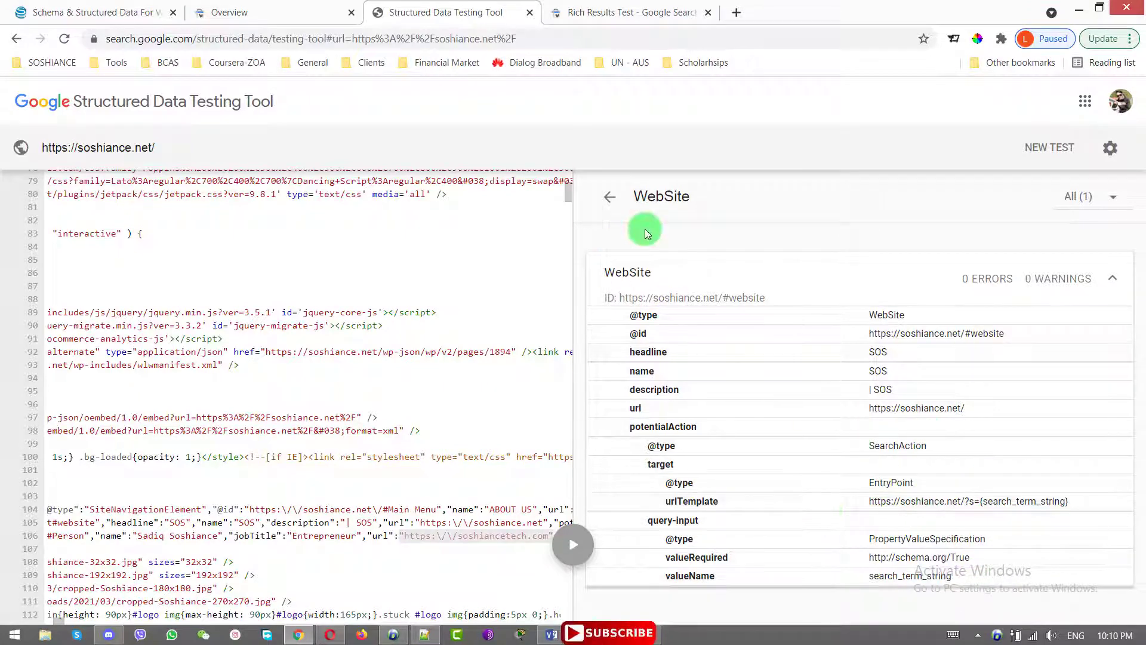
left_click(616, 197)
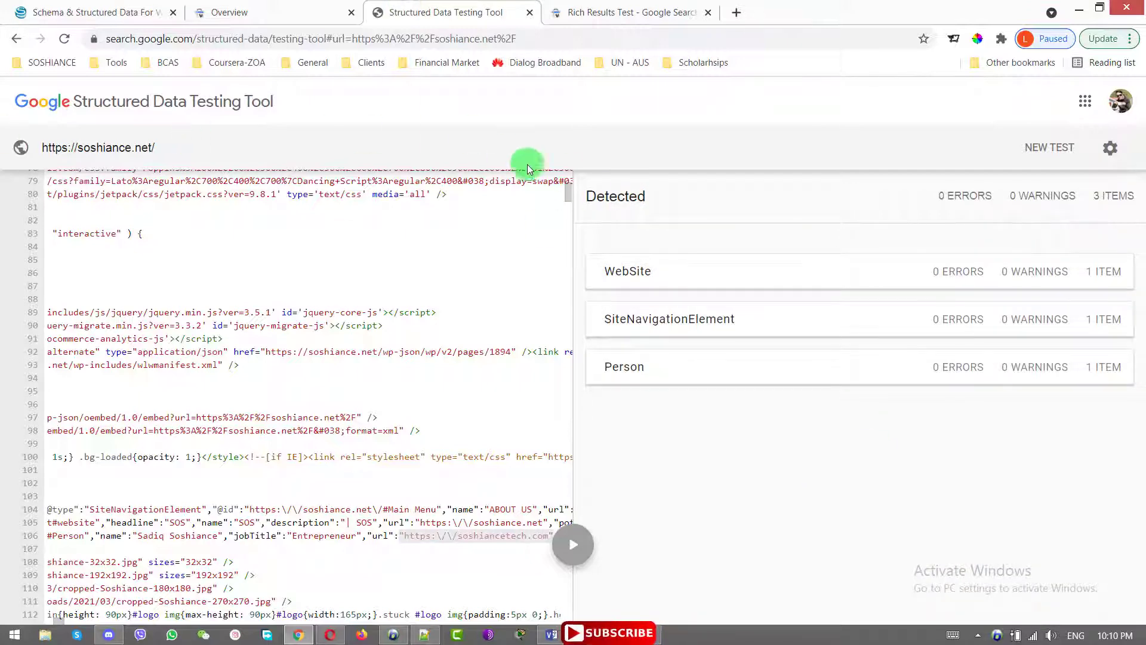
Go to the Rich Results Test and close the Structured Data Testing Tool tab
left_click(618, 12)
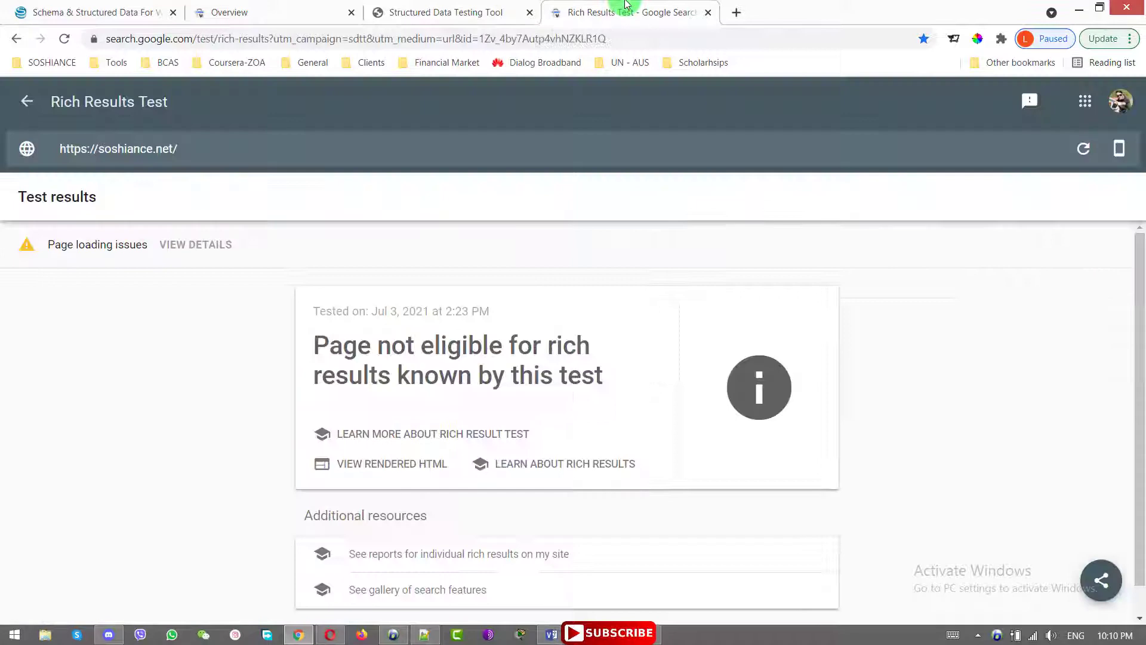
left_click(447, 7)
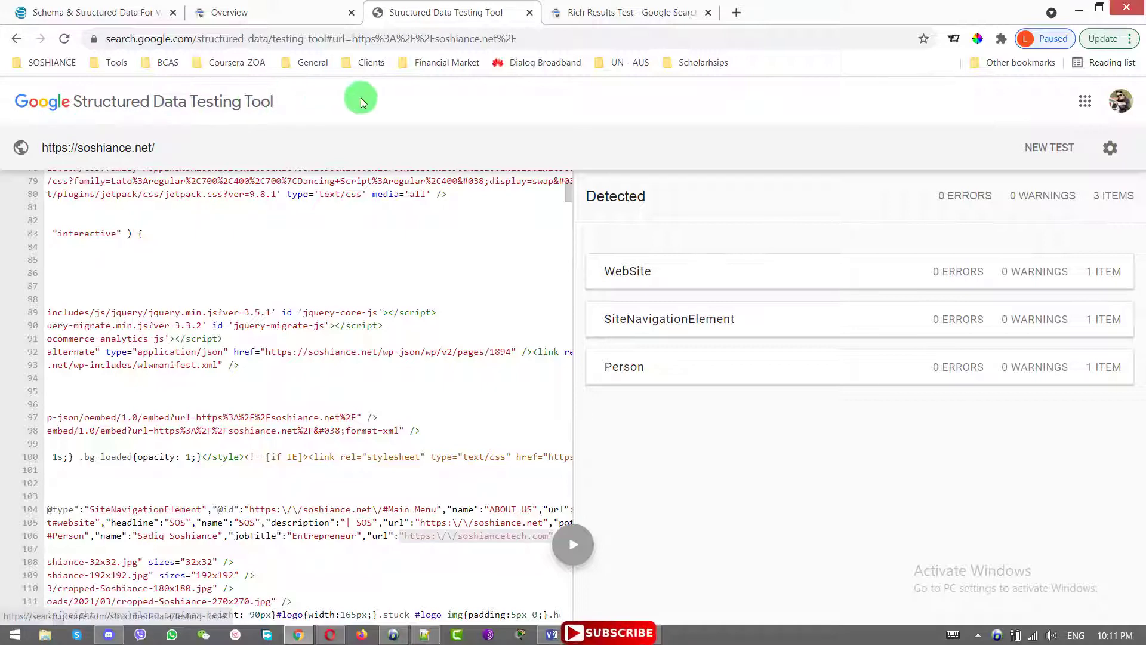
left_click(649, 10)
left_click(530, 13)
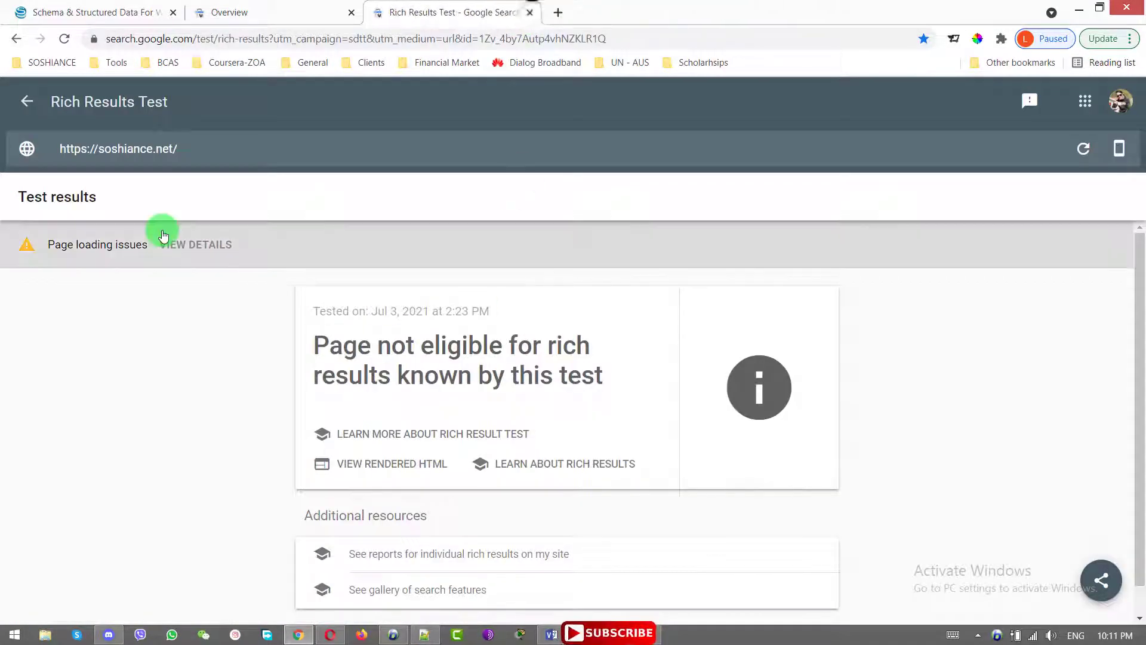
Scroll the not-eligible soshiance.net result and start editing the tested URL
left_click(234, 146)
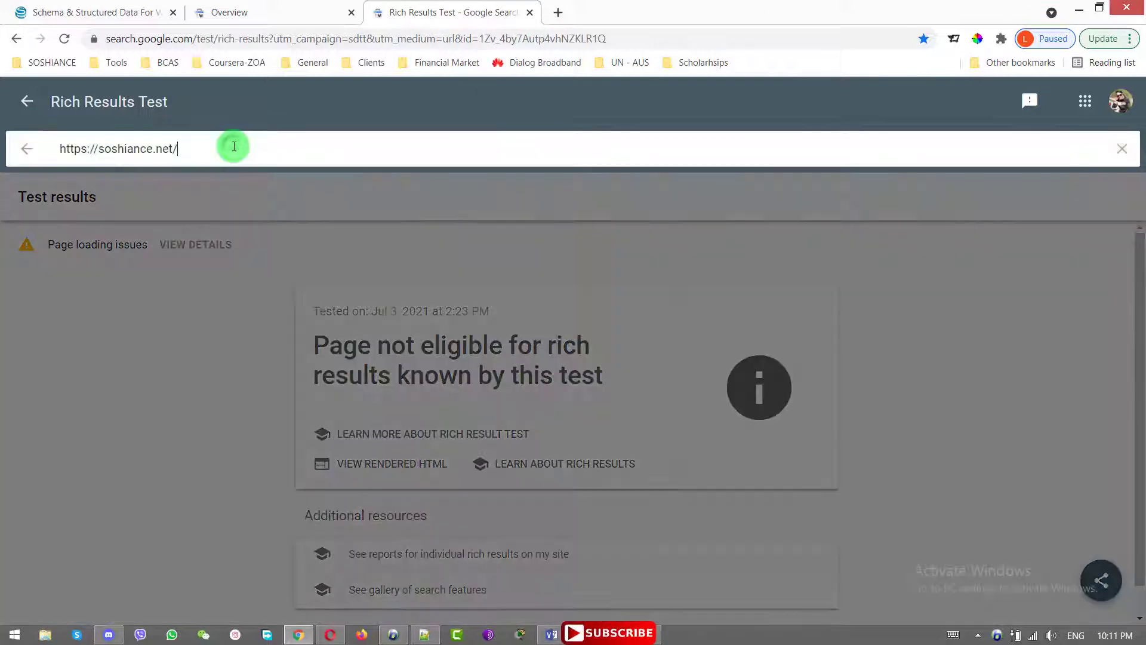
left_click(640, 259)
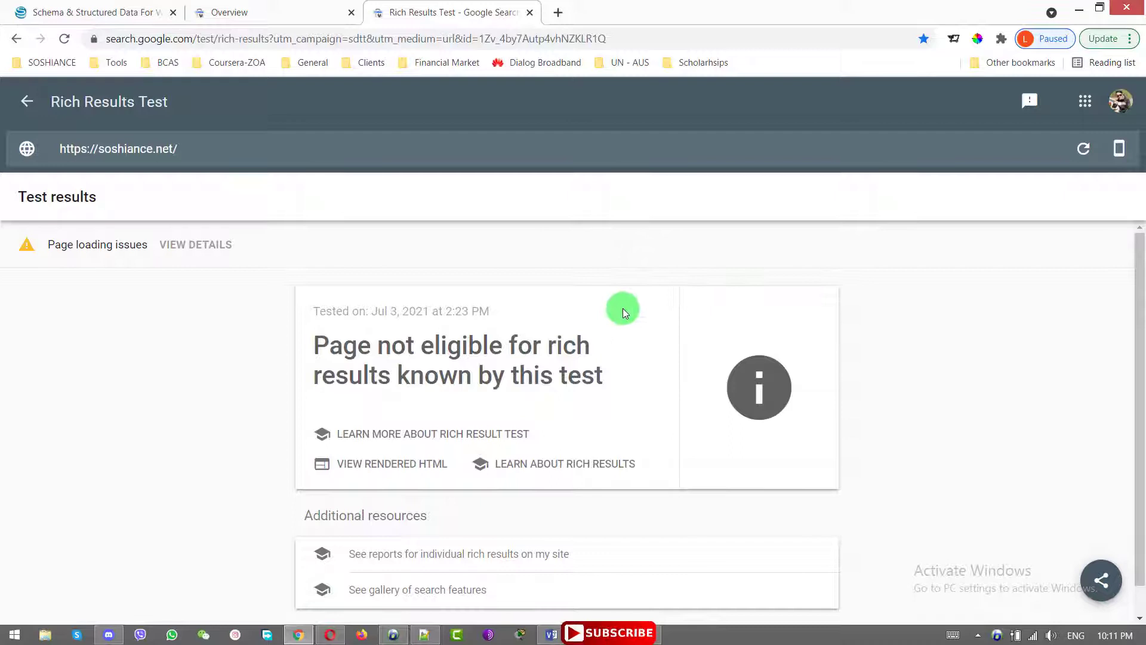
scroll(622, 308, "down", 1)
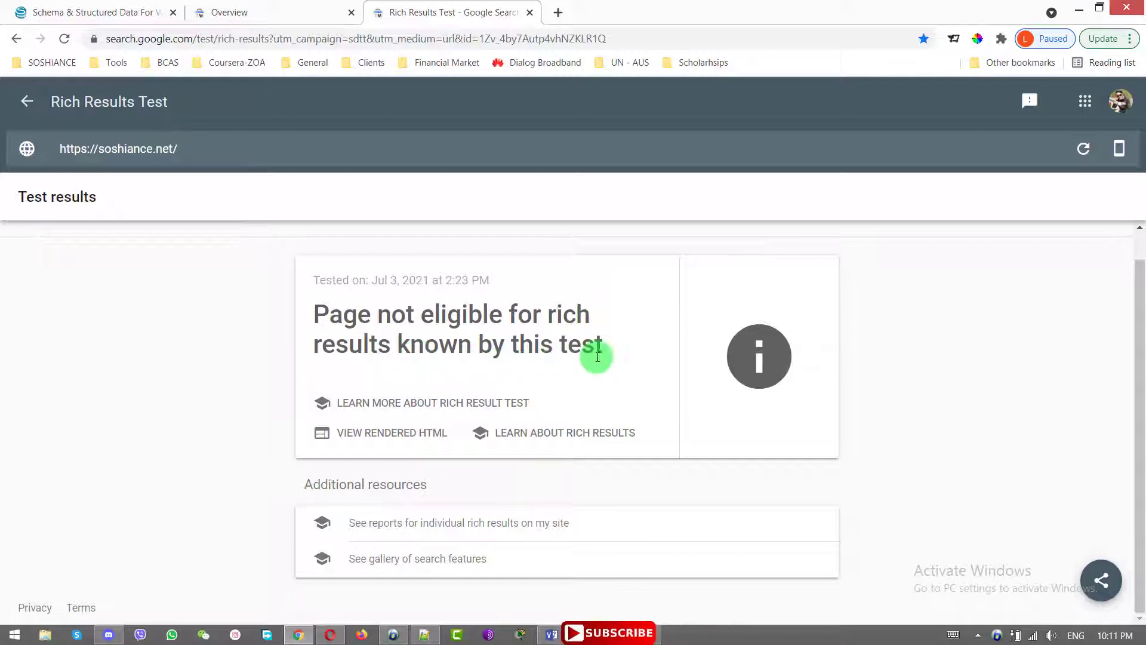
left_click(316, 149)
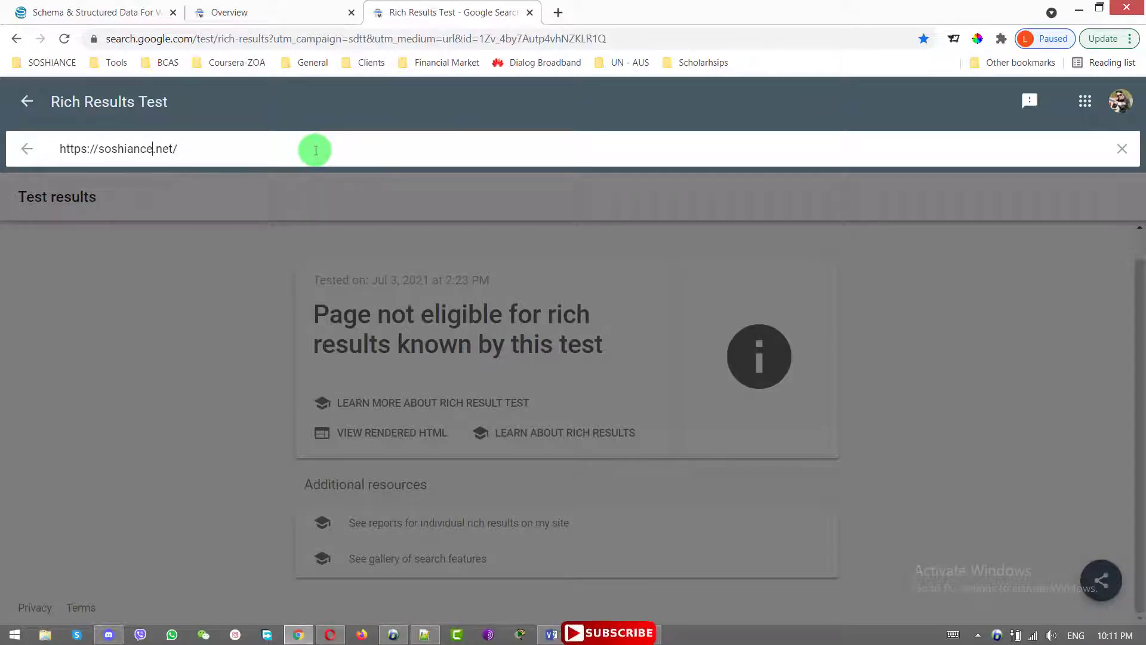
key("ctrl+a")
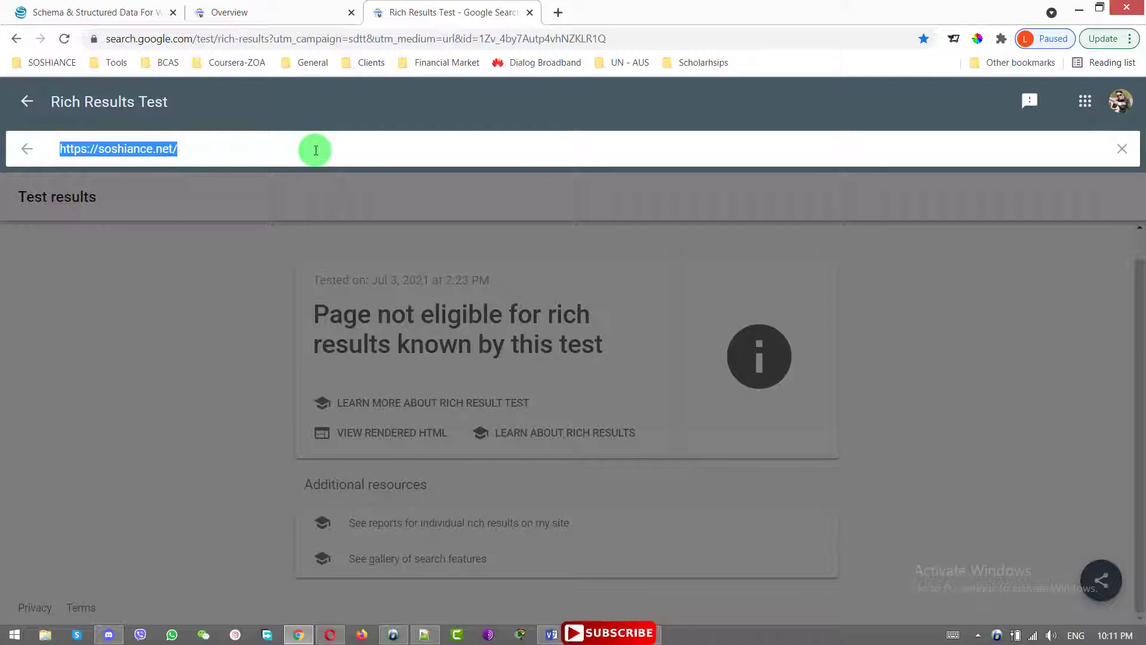
type("tam")
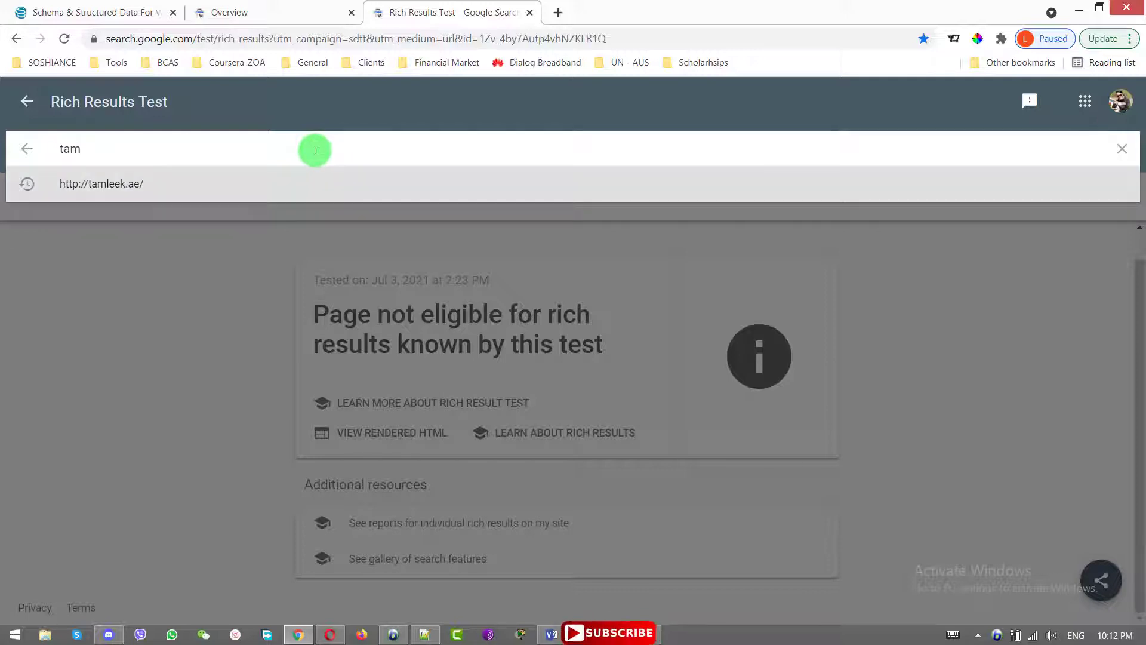
key("Escape")
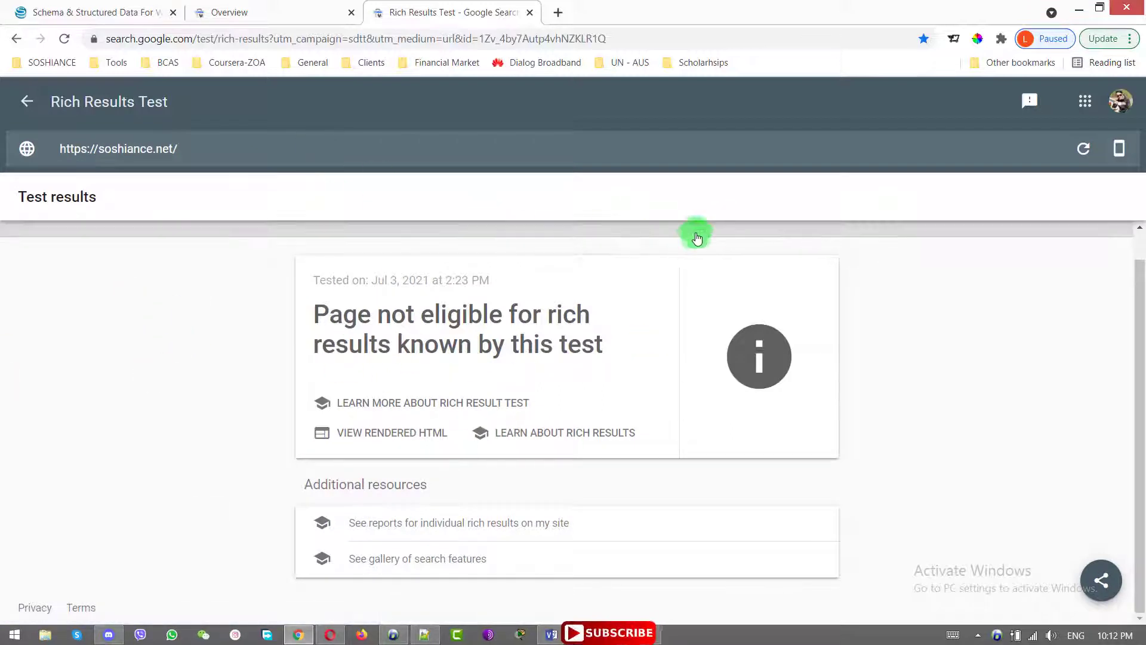
key("alt+Left")
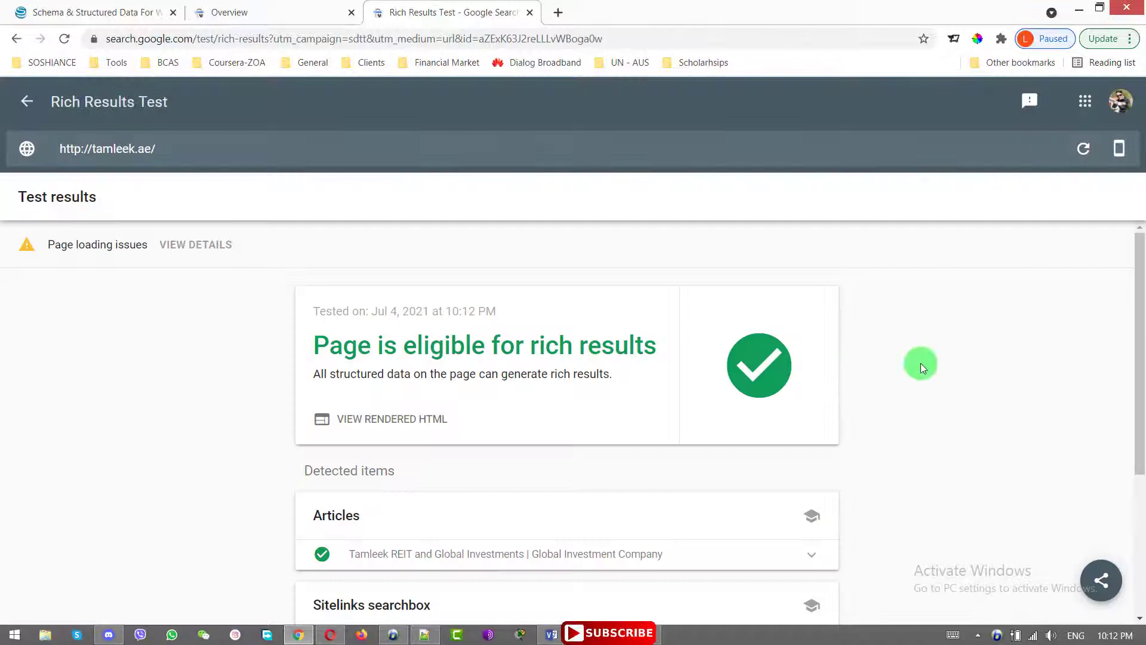
scroll(885, 365, "down", 4)
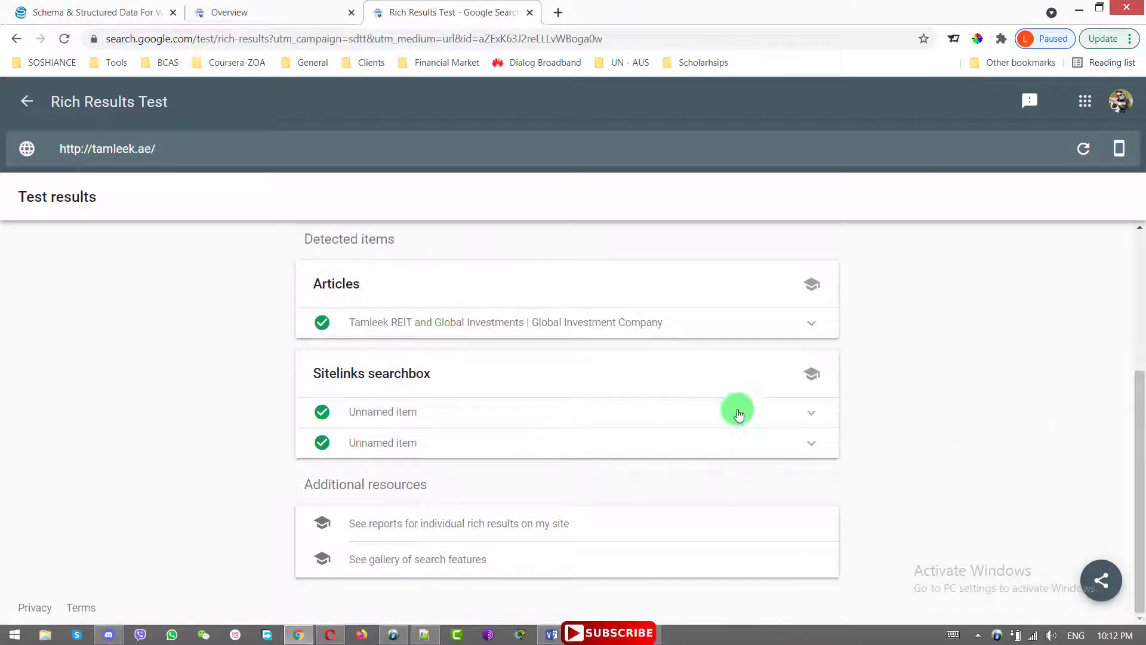
scroll(734, 409, "up", 4)
Close the Rich Results Test and the finished testing tool tabs
key("ctrl+w")
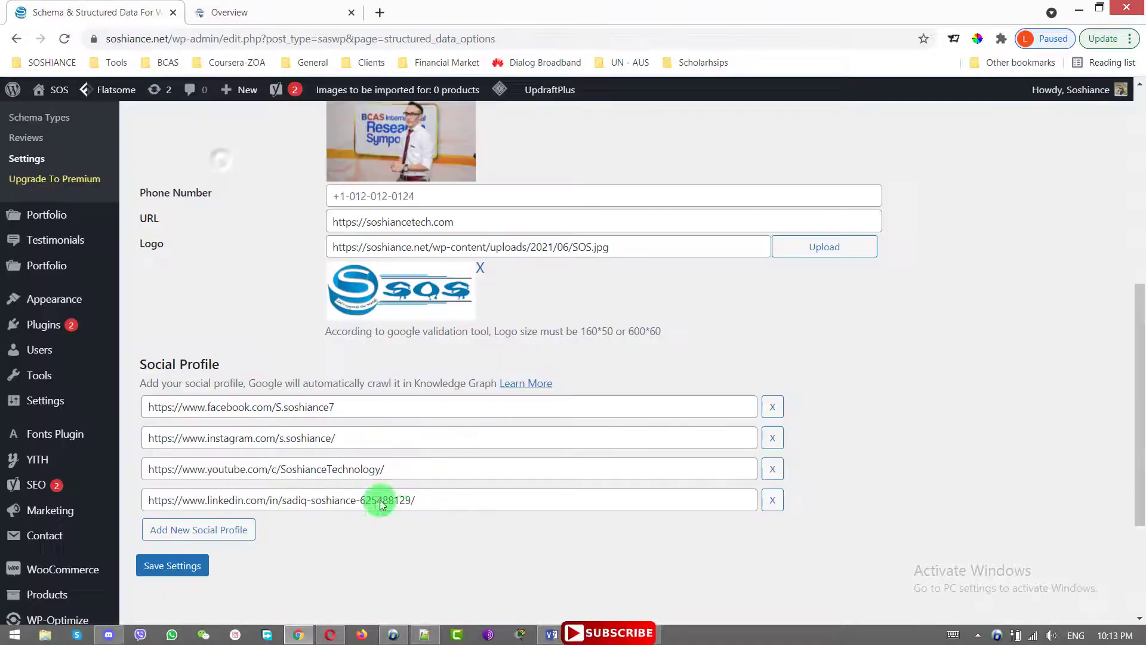
scroll(358, 490, "up", 5)
scroll(333, 472, "up", 3)
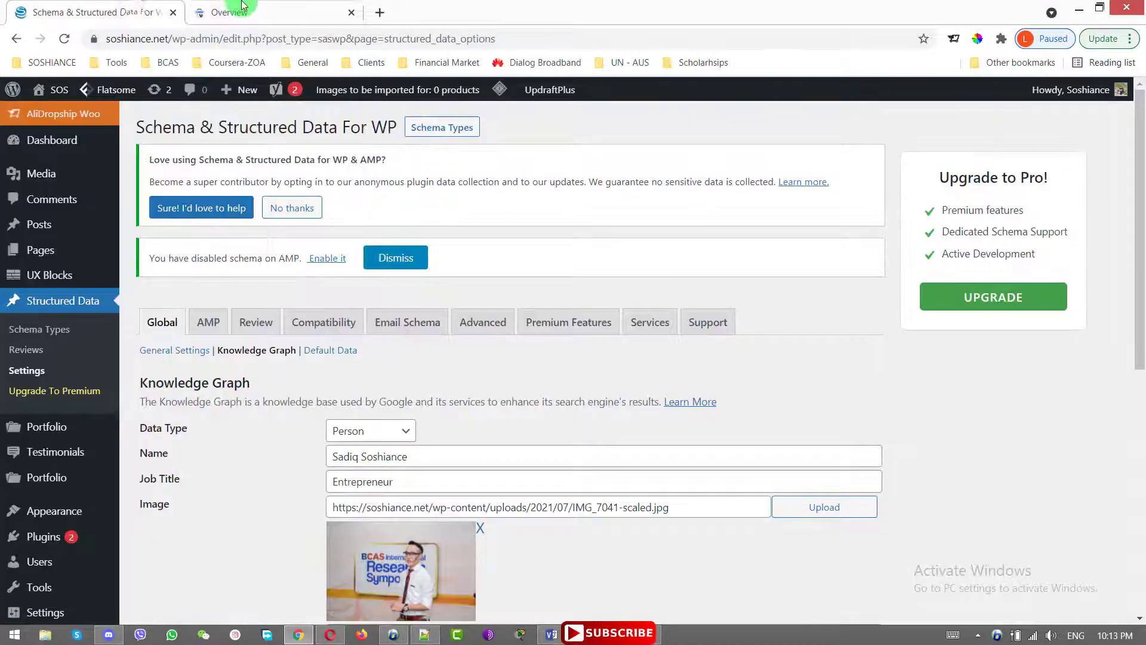
left_click(339, 14)
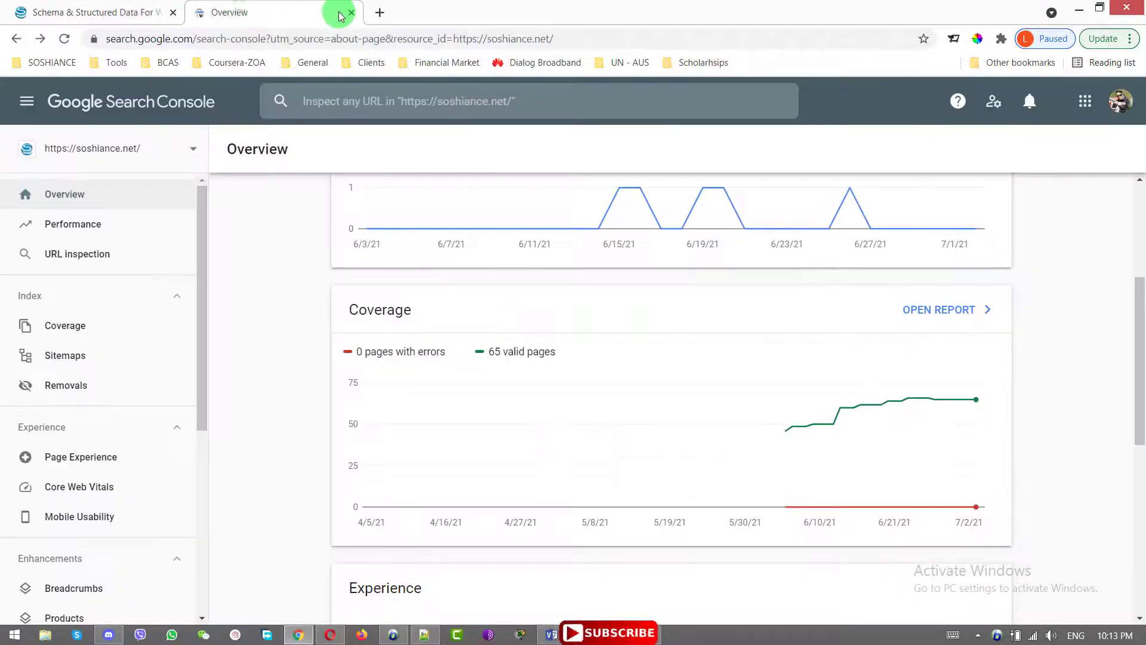
left_click(149, 9)
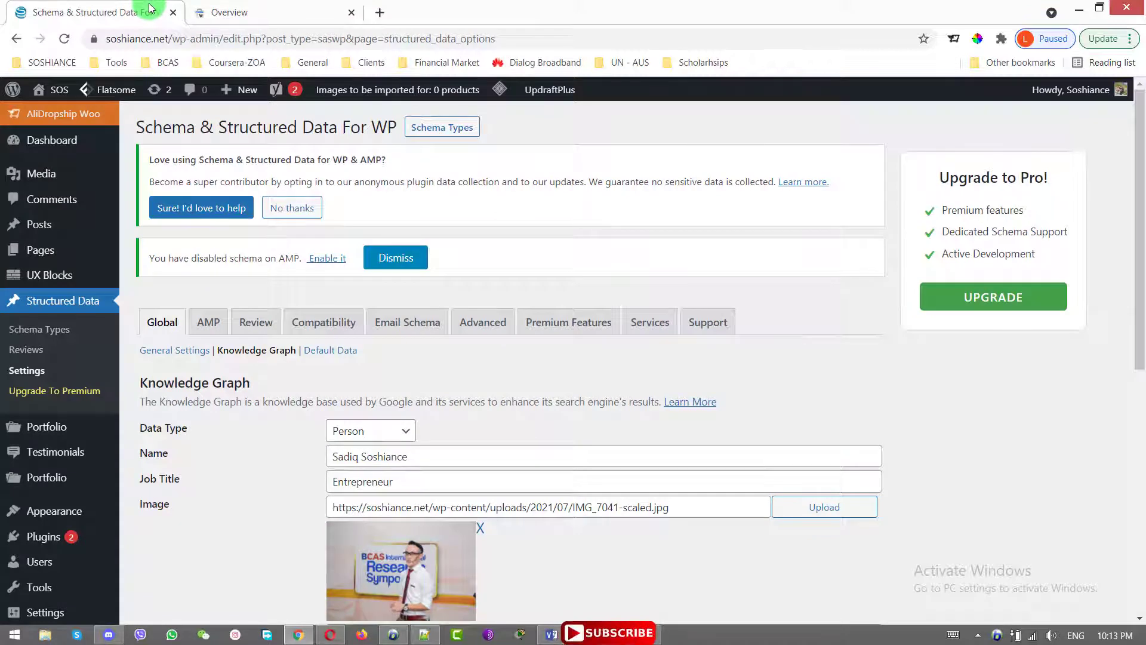
left_click(246, 7)
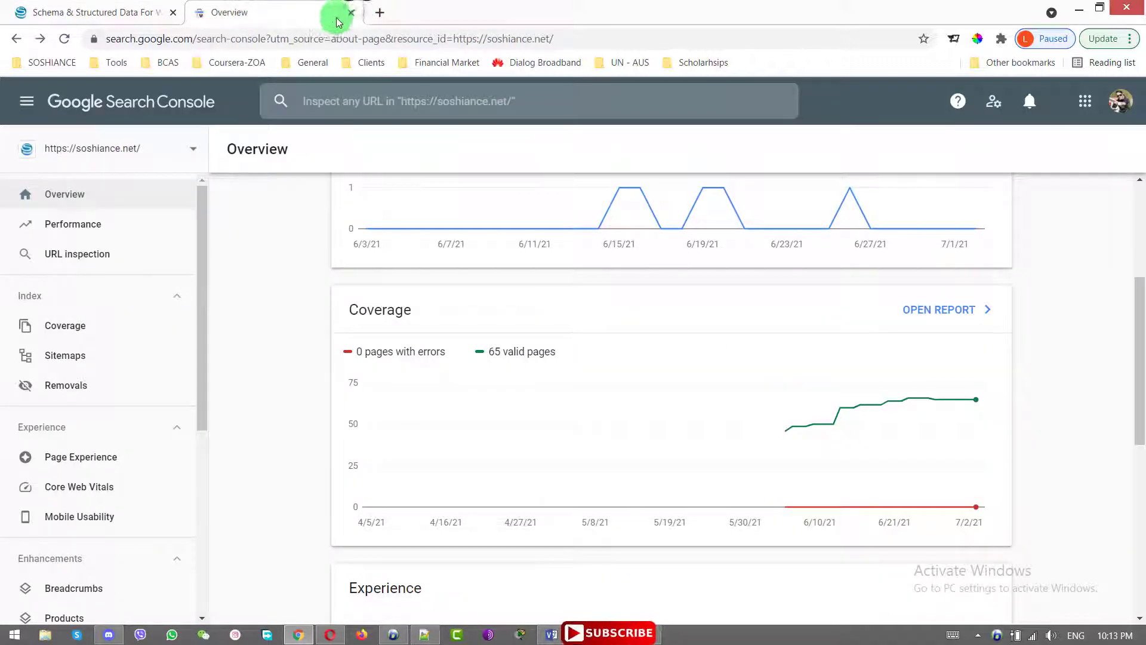
left_click(351, 13)
Search Google for 'neymar' in a new tab and scroll through his knowledge panel
left_click(202, 12)
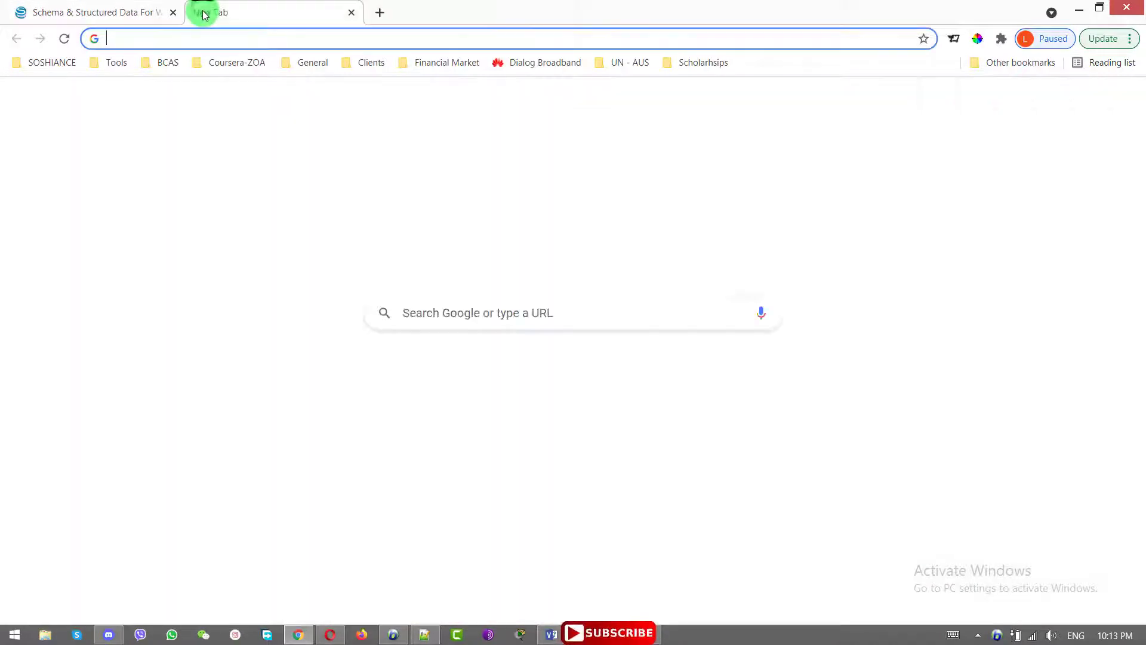
type("ne")
key("Return")
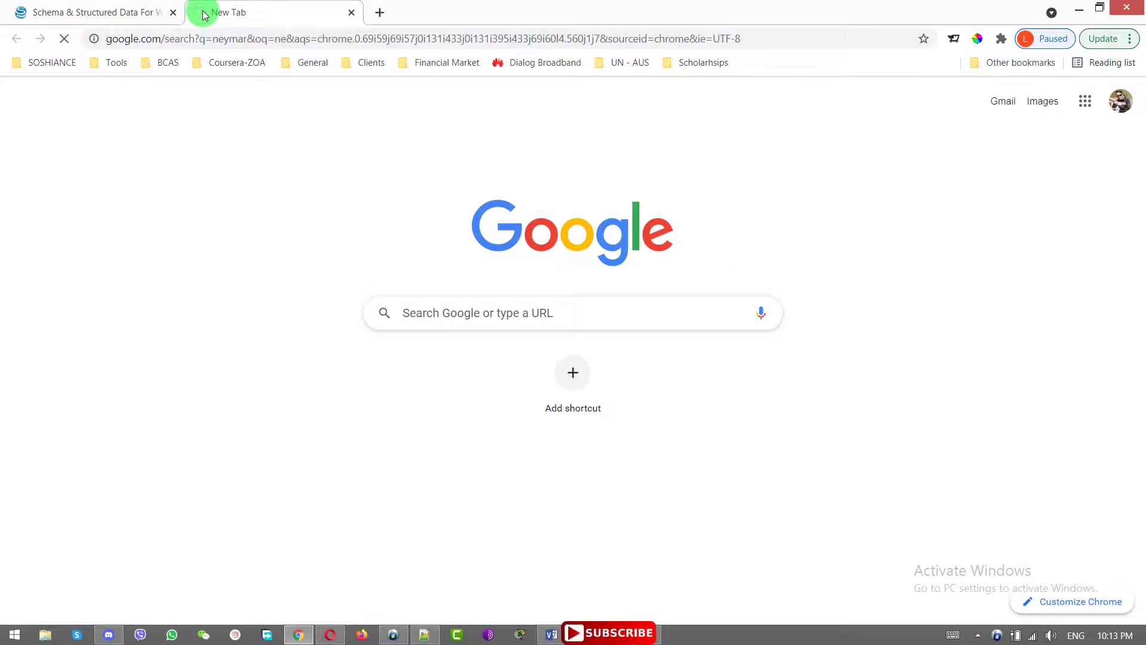
scroll(845, 504, "down", 10)
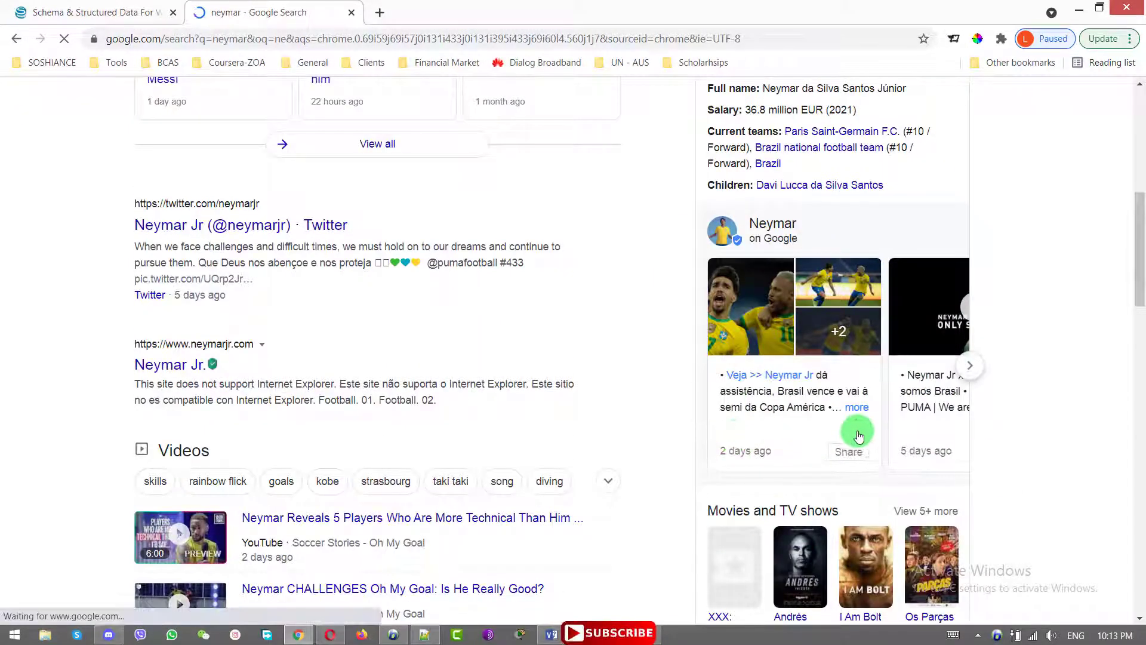
scroll(859, 436, "down", 8)
scroll(958, 454, "down", 4)
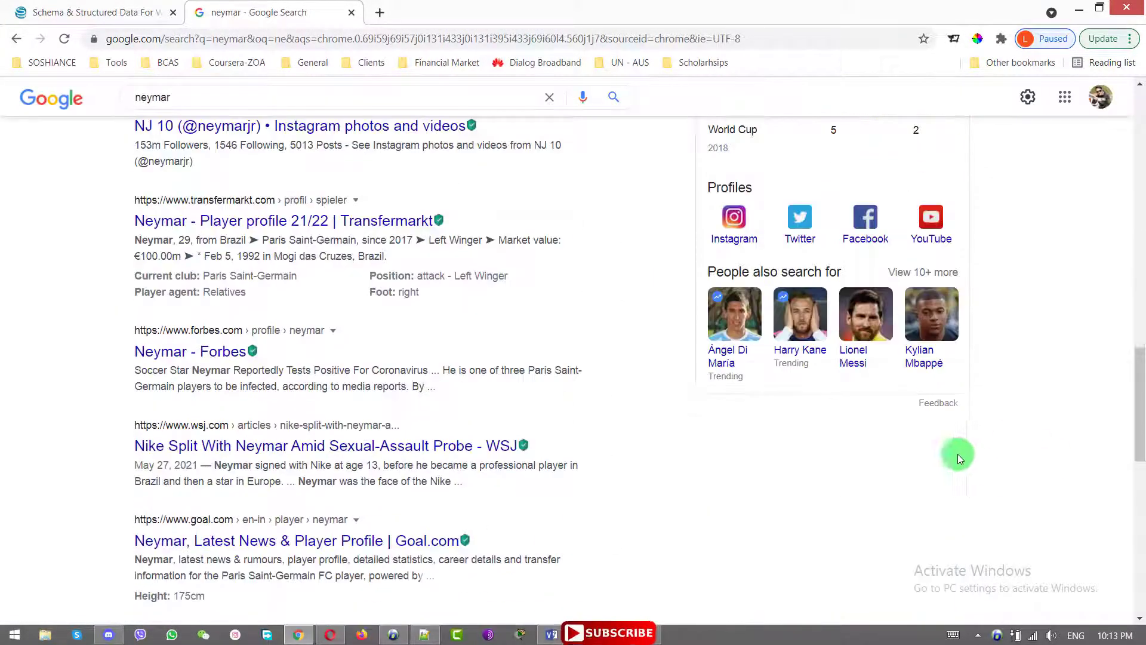
left_click(866, 317)
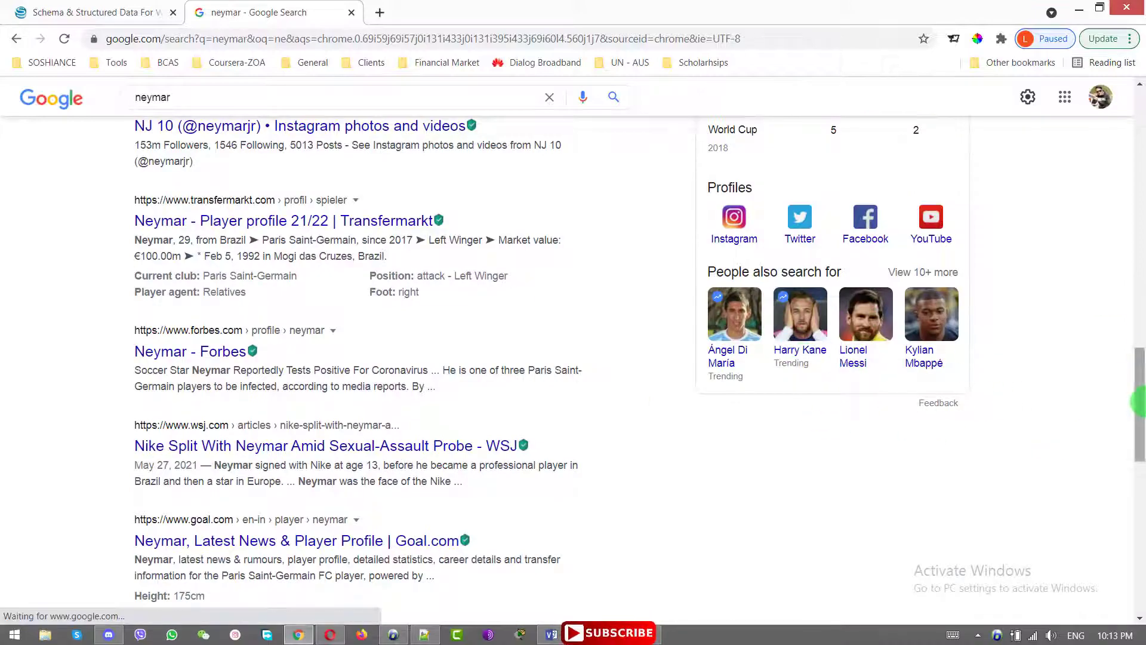
left_click_drag(1137, 401, 1137, 144)
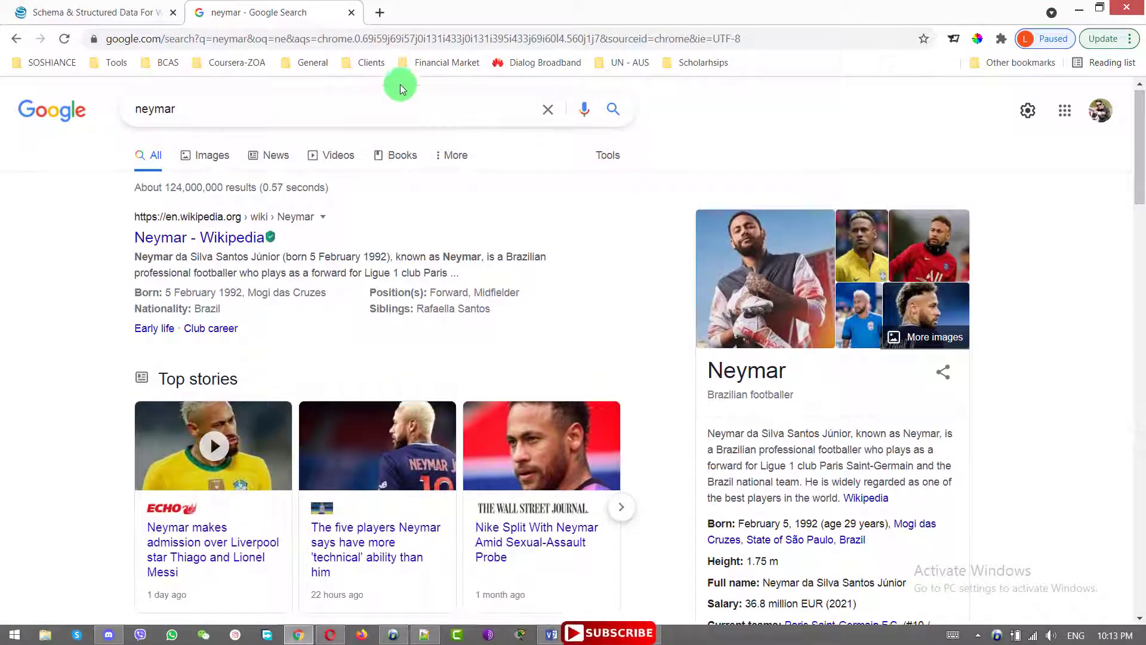
left_click_drag(245, 112, 132, 113)
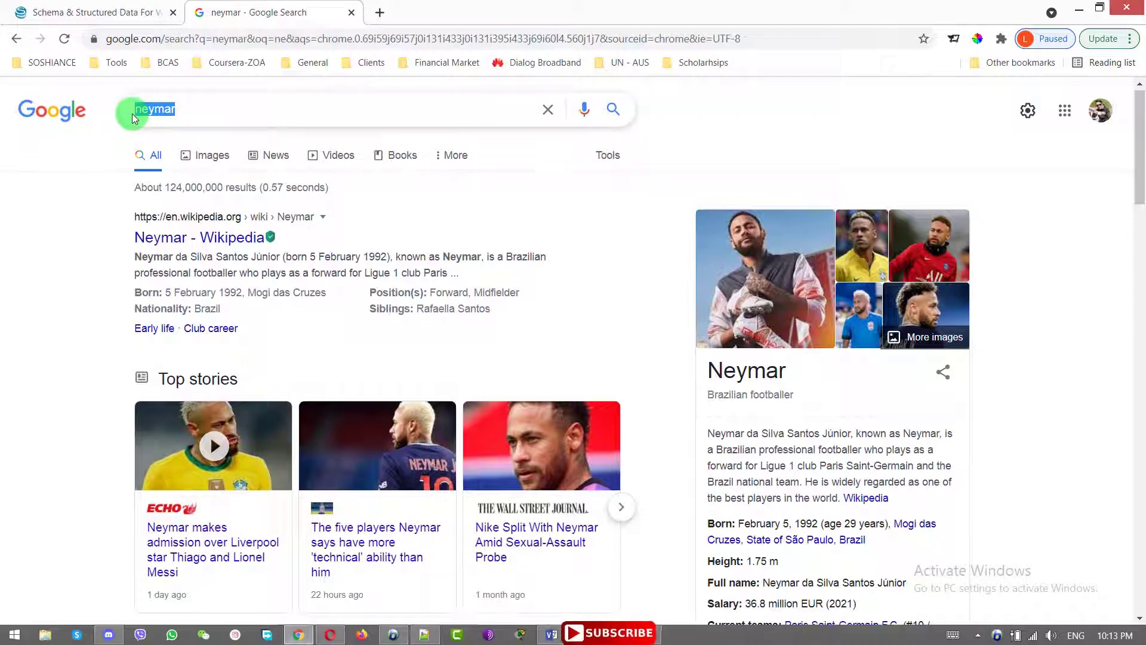
Search Google for the lawyer's name and open his knowledge panel from the See results about card
type("E")
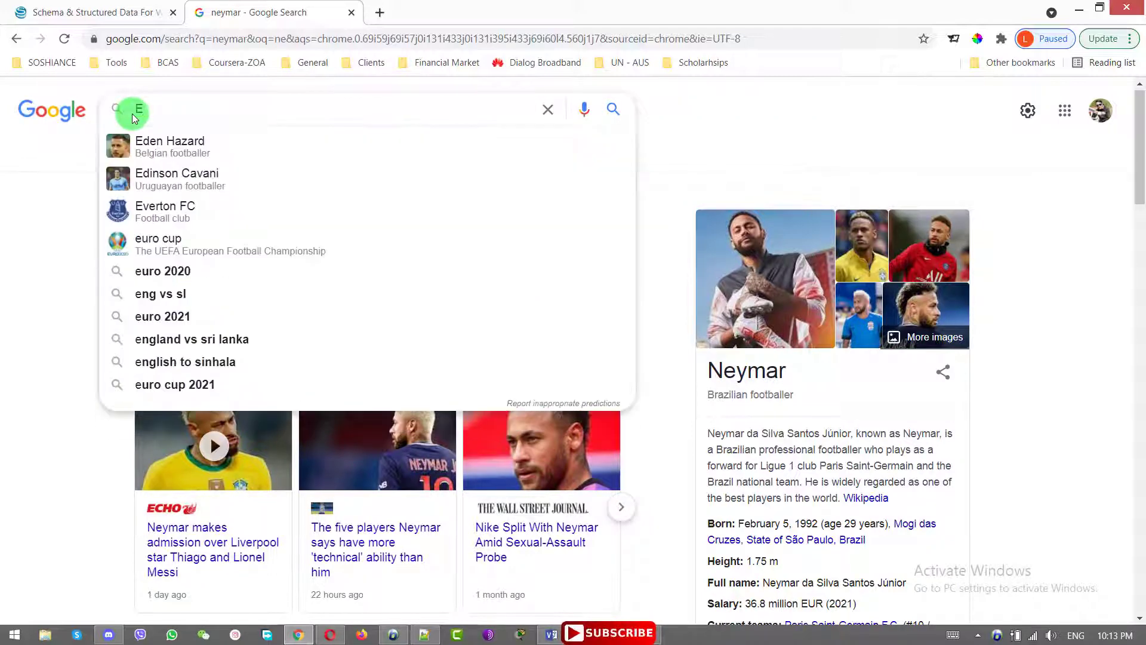
key("BackSpace")
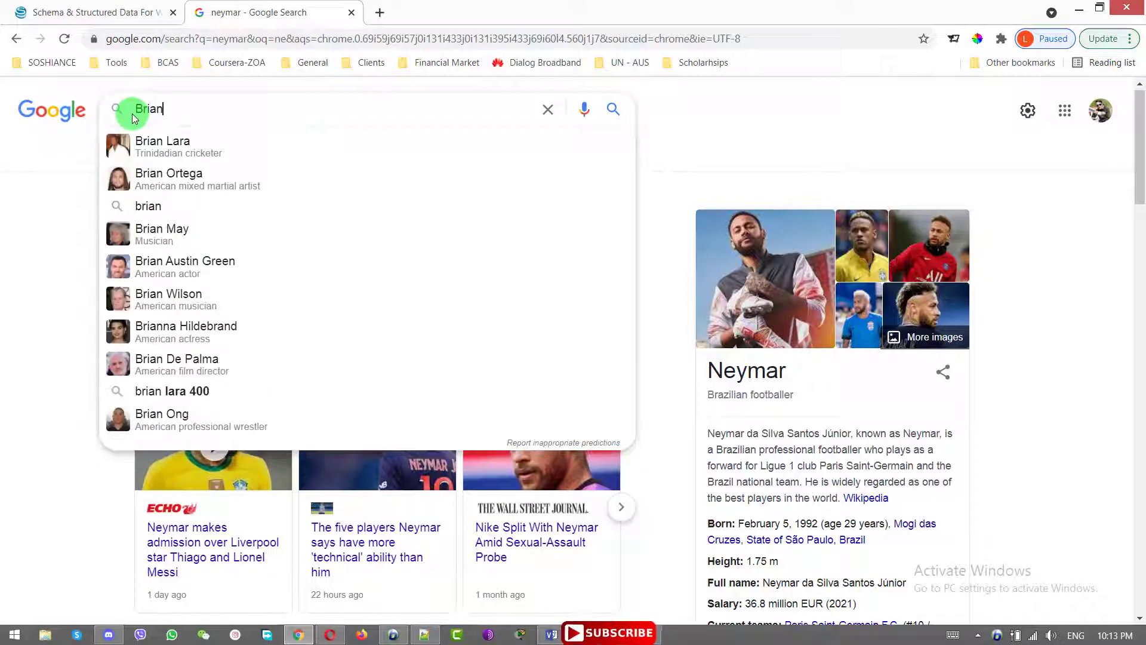
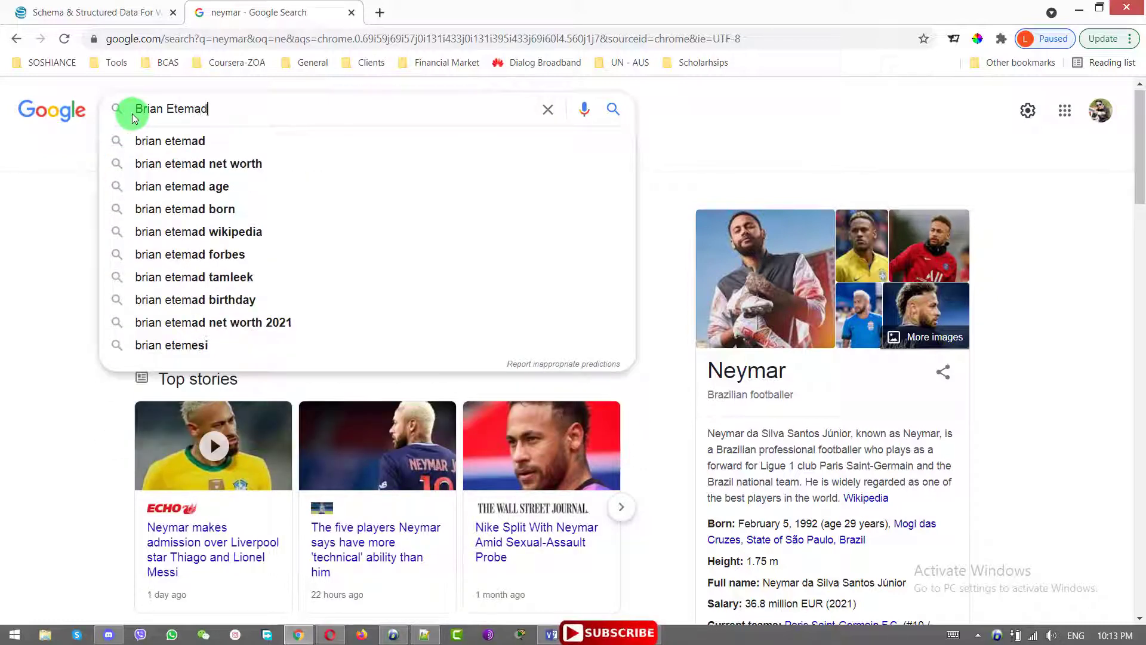
key("Return")
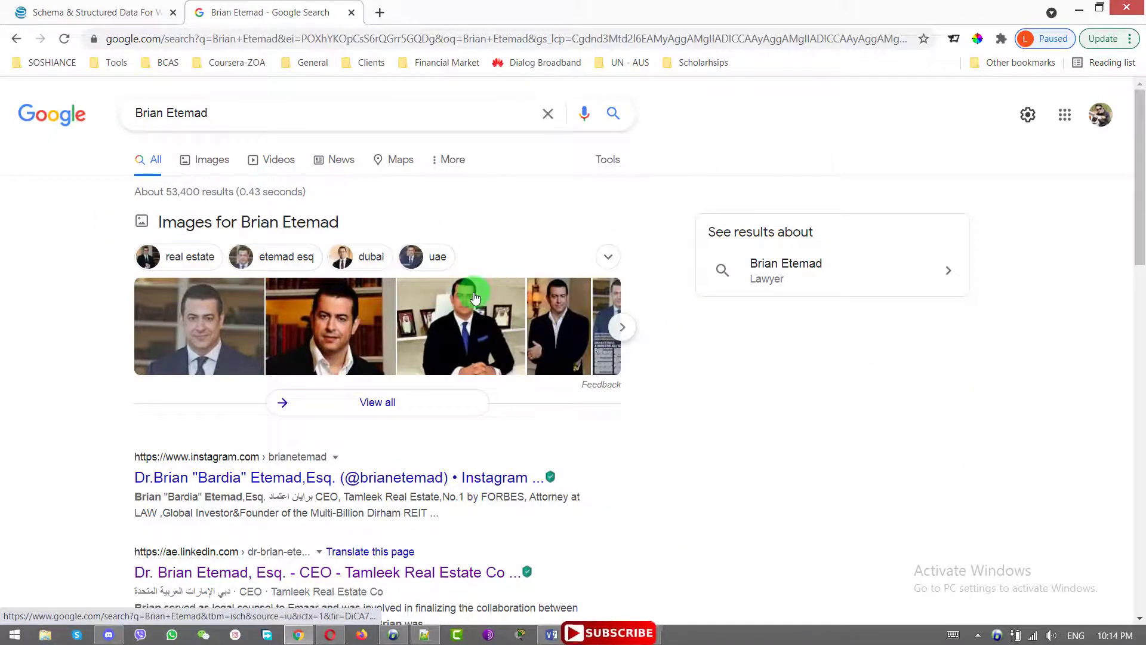
left_click(828, 294)
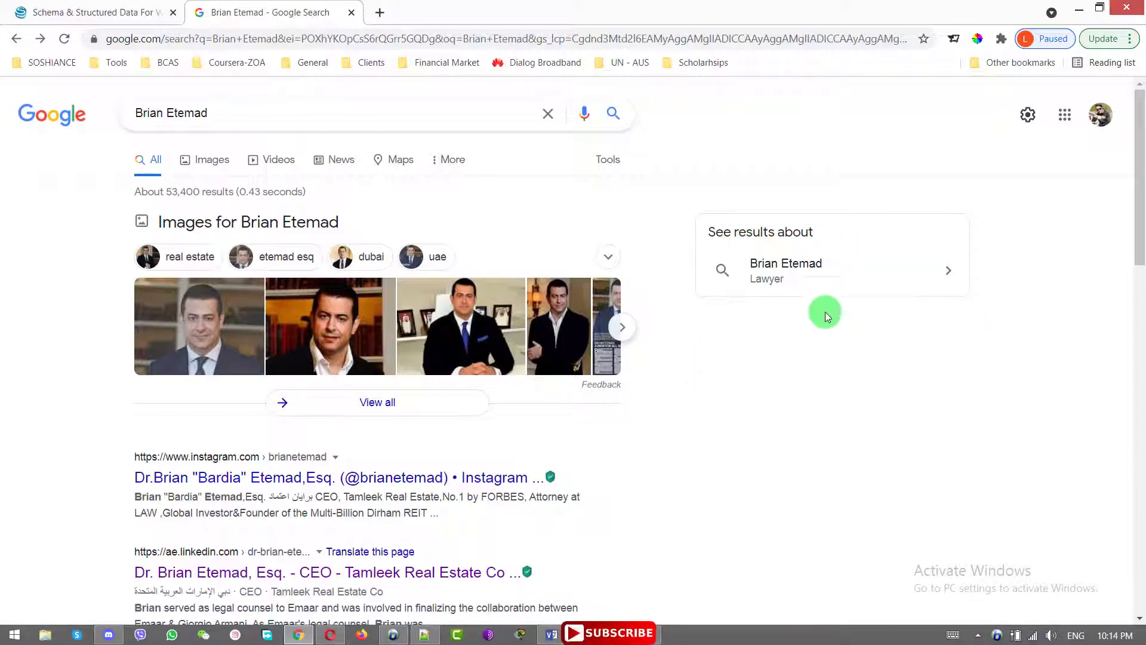
left_click(822, 291)
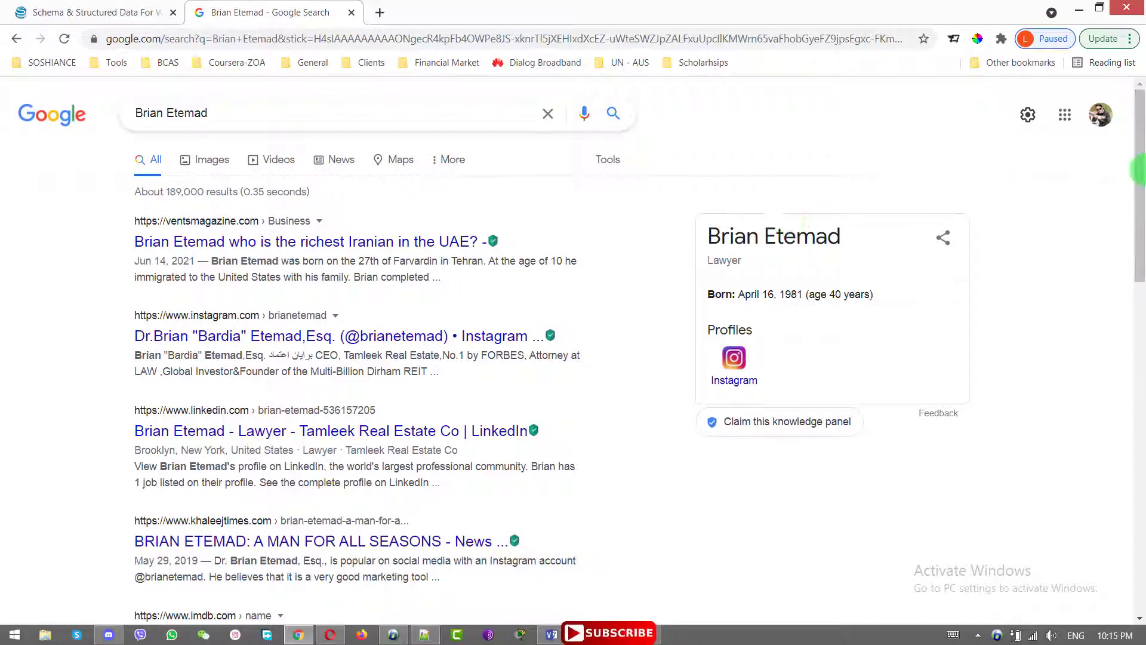
Scroll to the lawyer's knowledge panel and choose 'Claim this knowledge panel'
left_click_drag(1139, 166, 1139, 215)
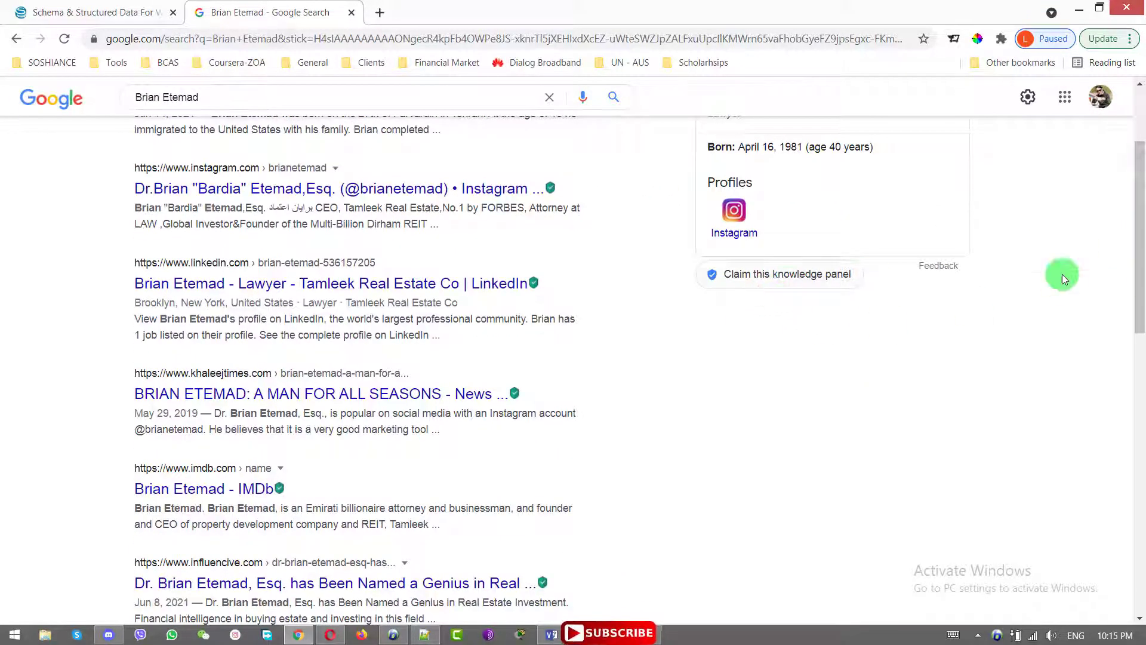
scroll(1142, 266, "up", 2)
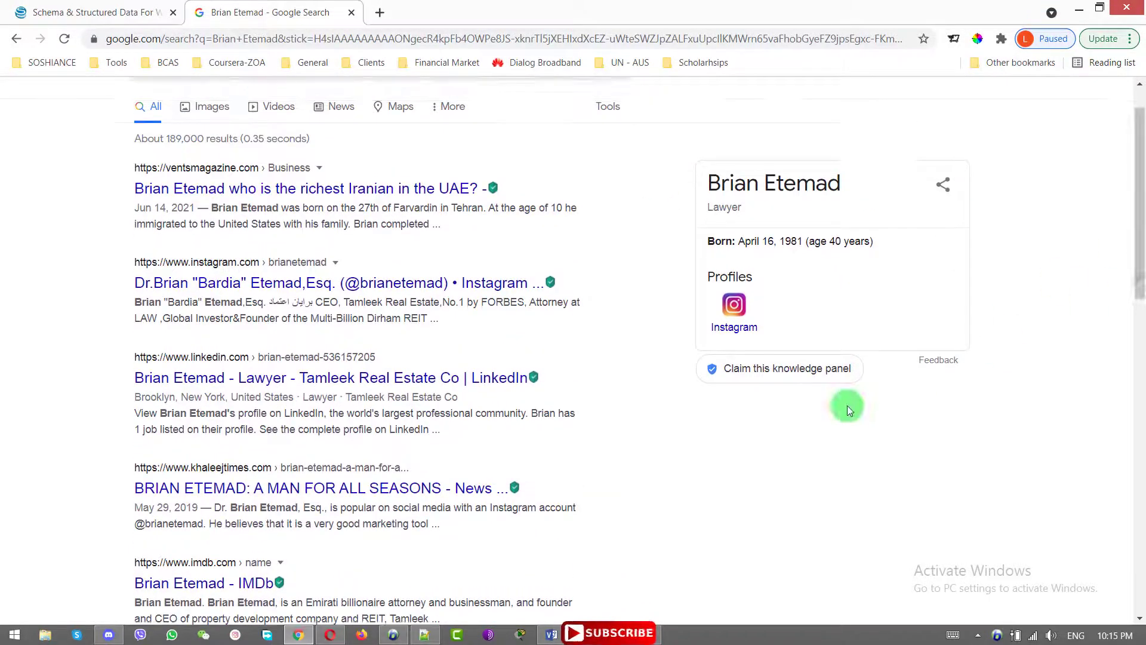
left_click(806, 378)
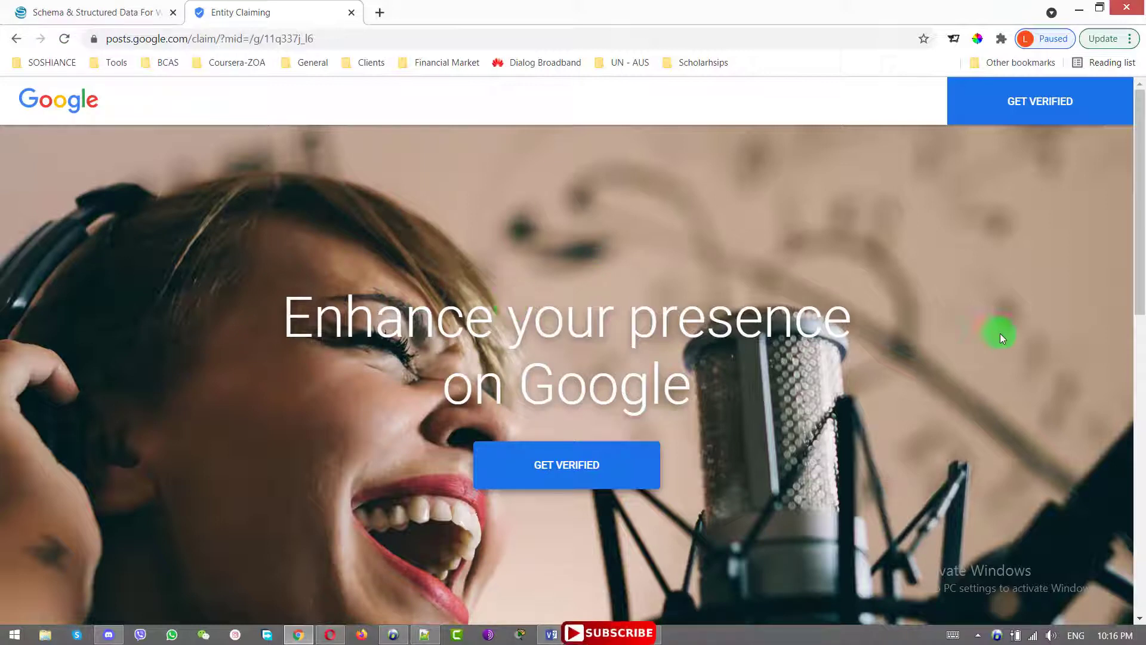
Search 'post' in a new tab and open the Posts on Google site, comparing it with the claiming page
left_click(384, 18)
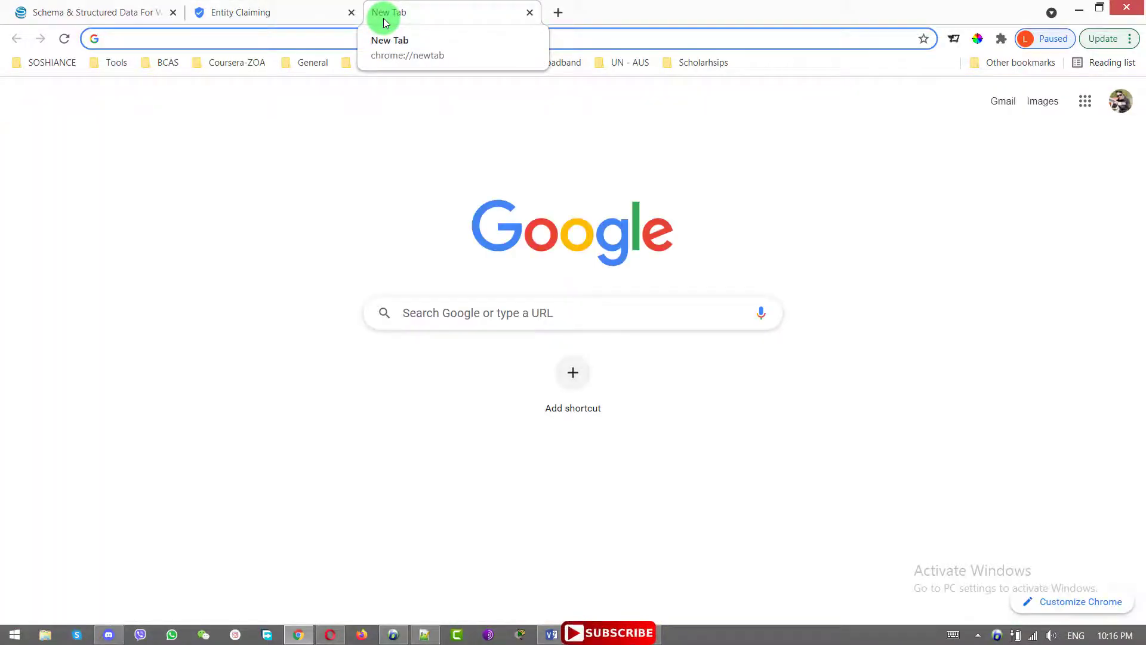
type("post")
key("Return")
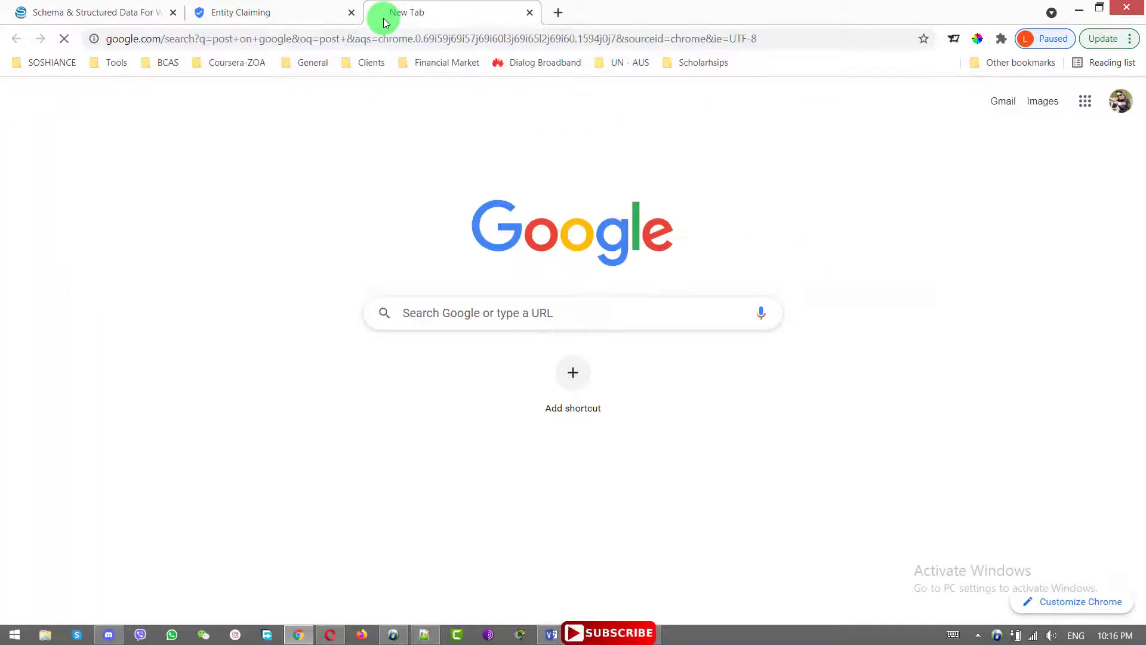
key("ctrl+shift+Tab")
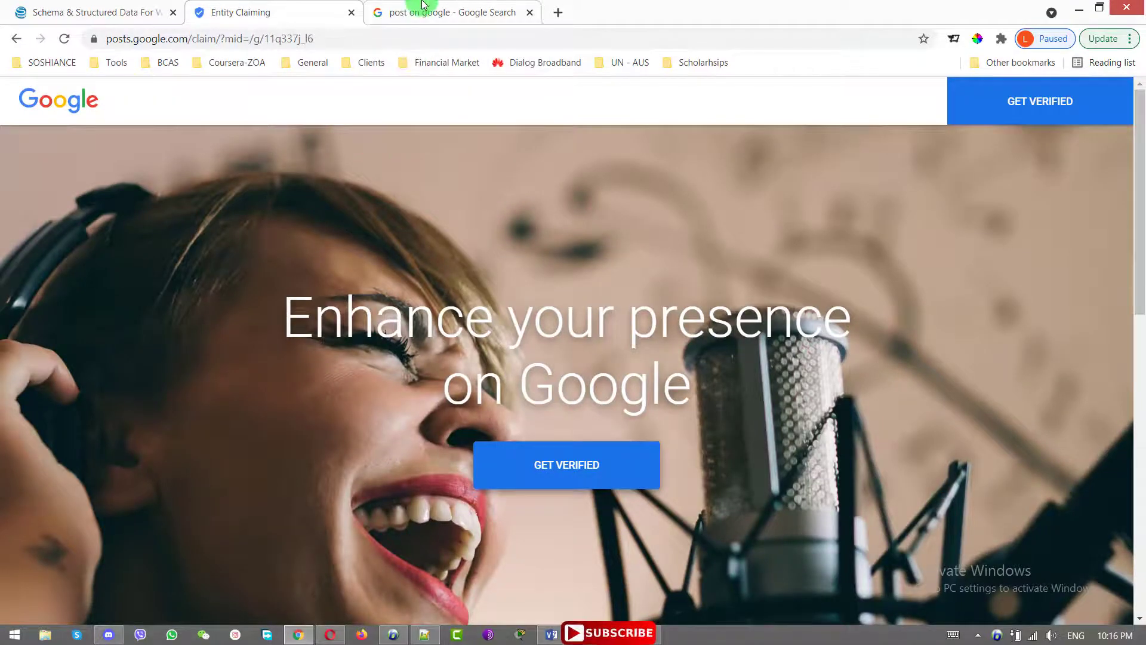
left_click(412, 12)
left_click(207, 242)
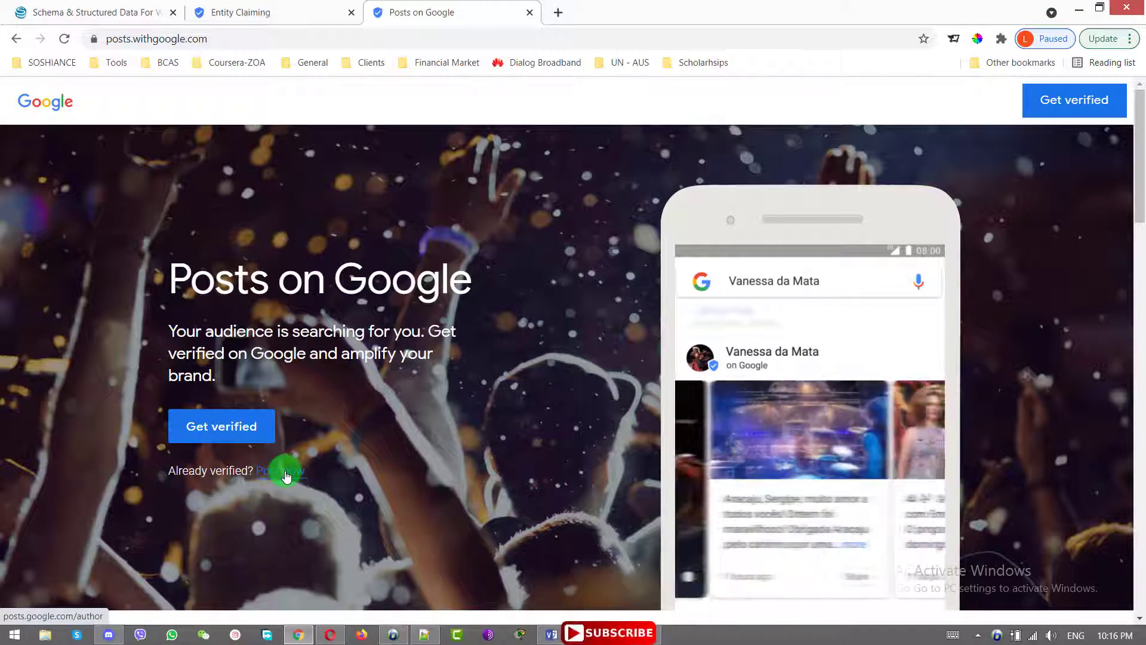
left_click(281, 11)
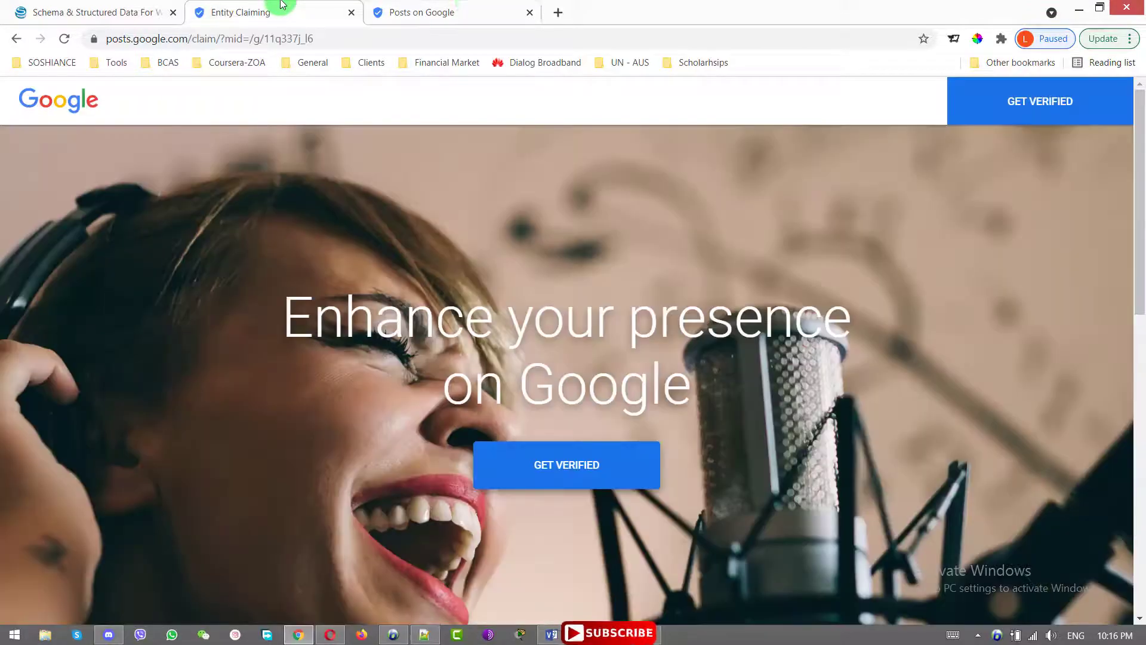
left_click(380, 7)
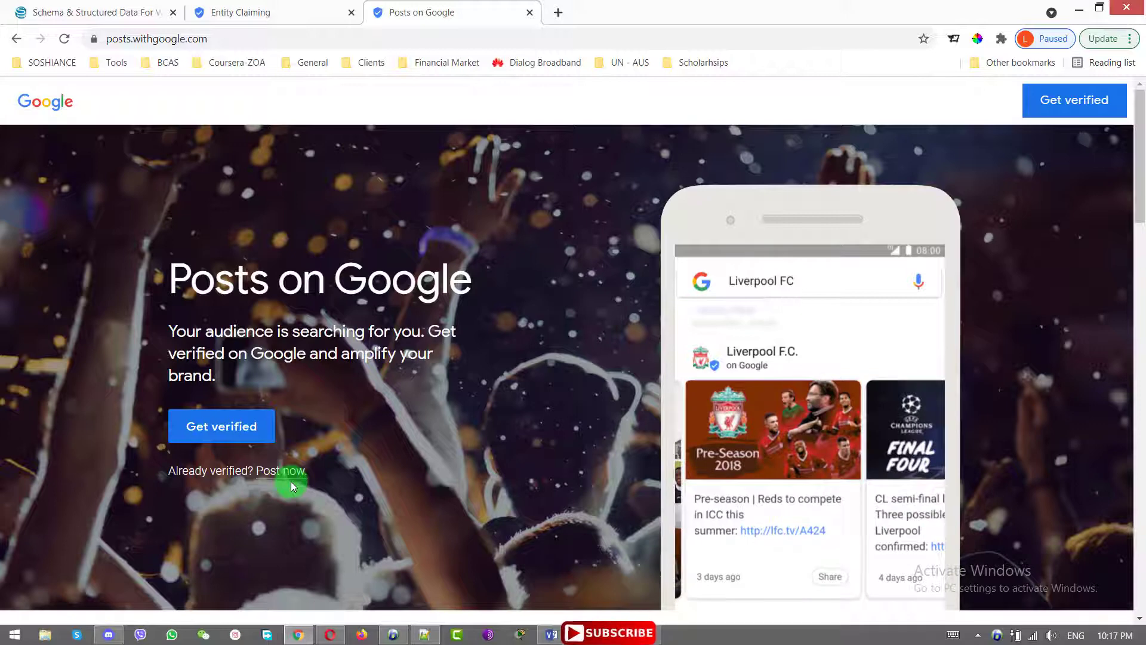
Return to the WordPress Knowledge Graph settings and visit the live soshiance.net home page
left_click(46, 10)
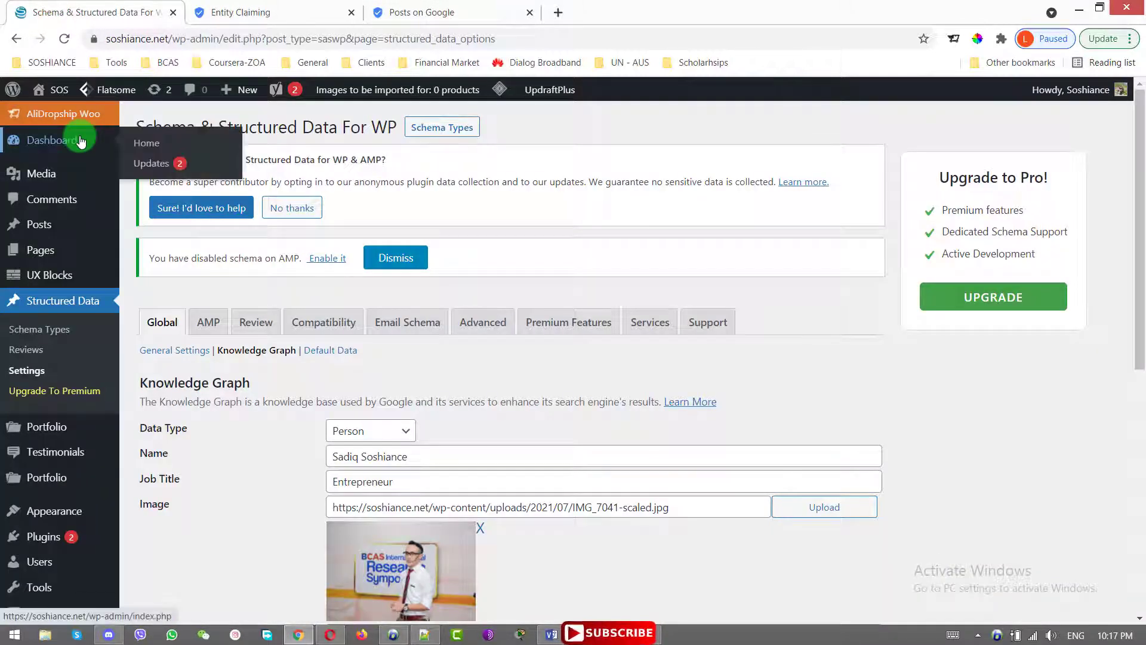
scroll(1001, 449, "down", 5)
scroll(1001, 448, "up", 5)
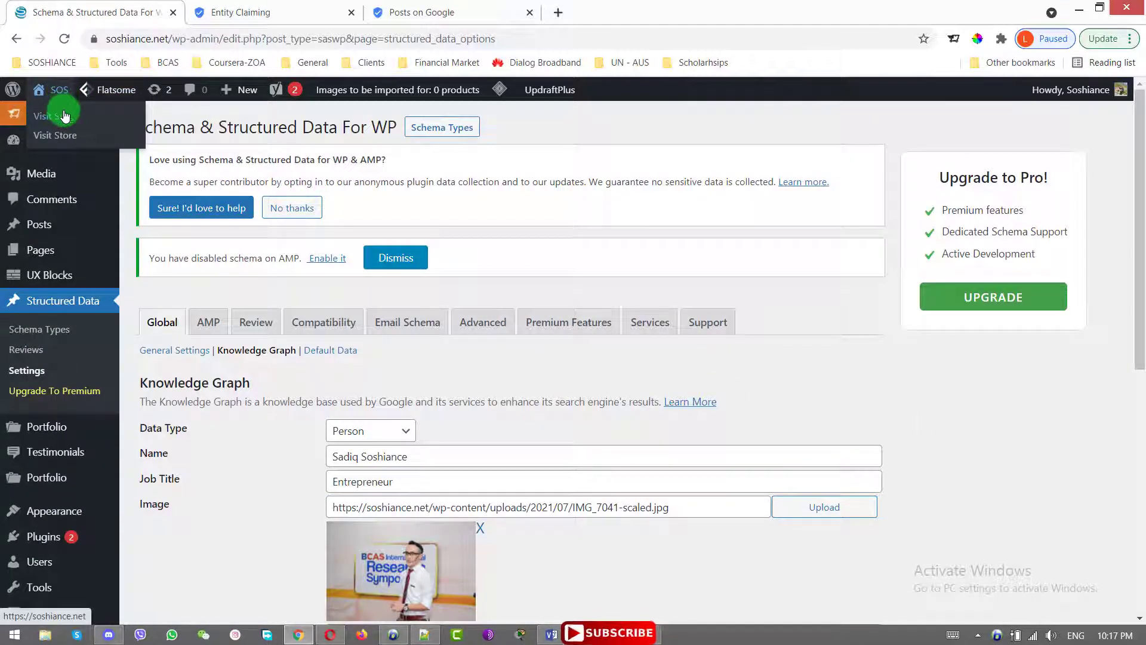
left_click(60, 113)
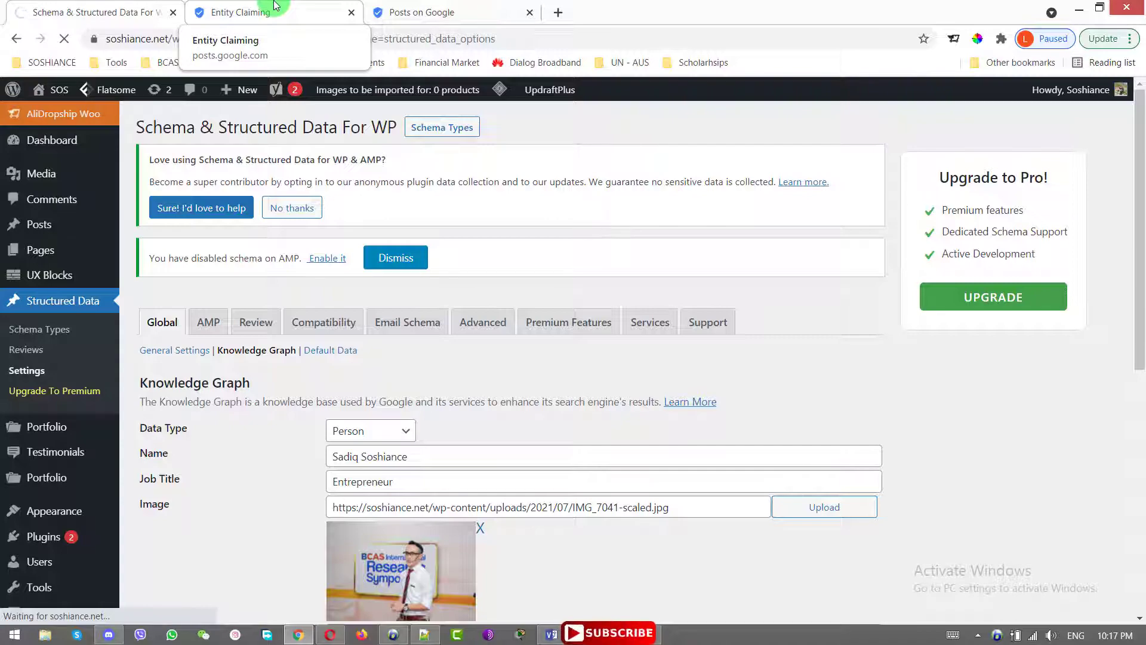
scroll(994, 350, "down", 4)
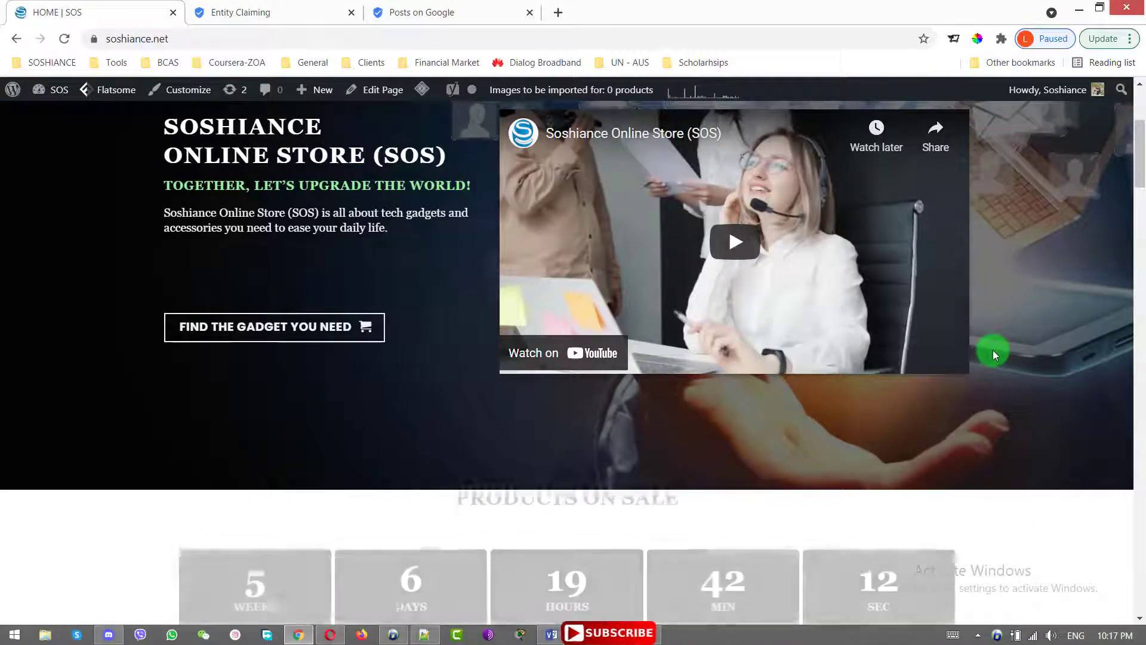